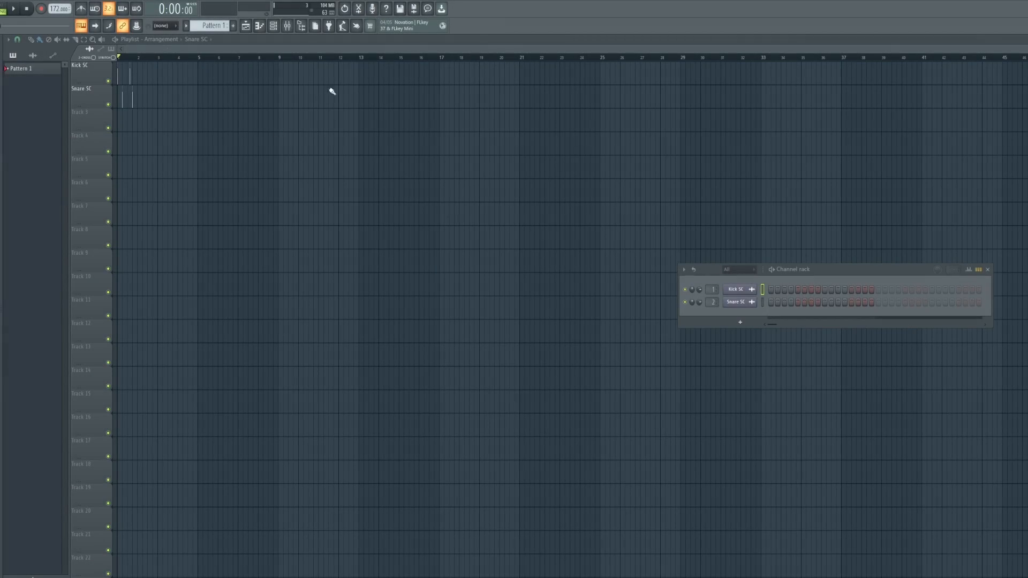
# Step: Add a Serum instrument with its own mixer track and write a four-bar chord progression in its piano roll
pyautogui.moveTo(796, 273); pyautogui.dragTo(544, 247)
pyautogui.rightClick(505, 262)
pyautogui.moveTo(527, 330)
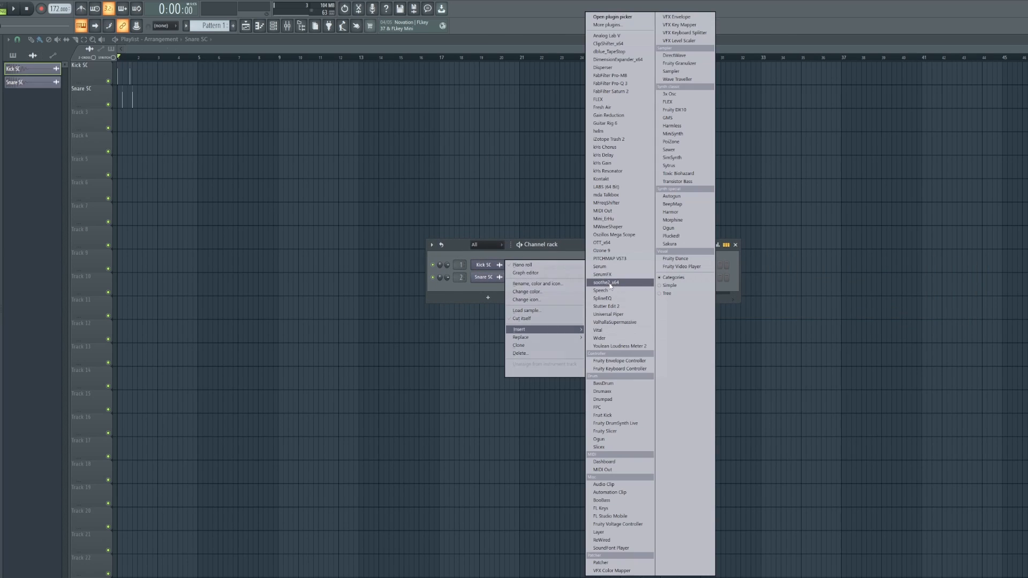
pyautogui.click(611, 269)
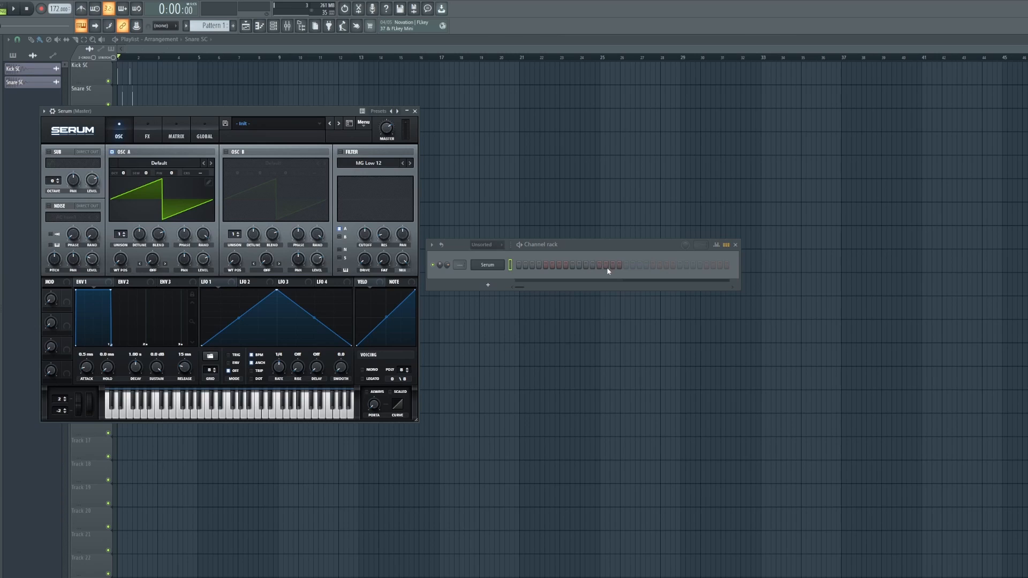
pyautogui.hotkey('ctrl', 'l')
pyautogui.moveTo(178, 403); pyautogui.dragTo(189, 403)
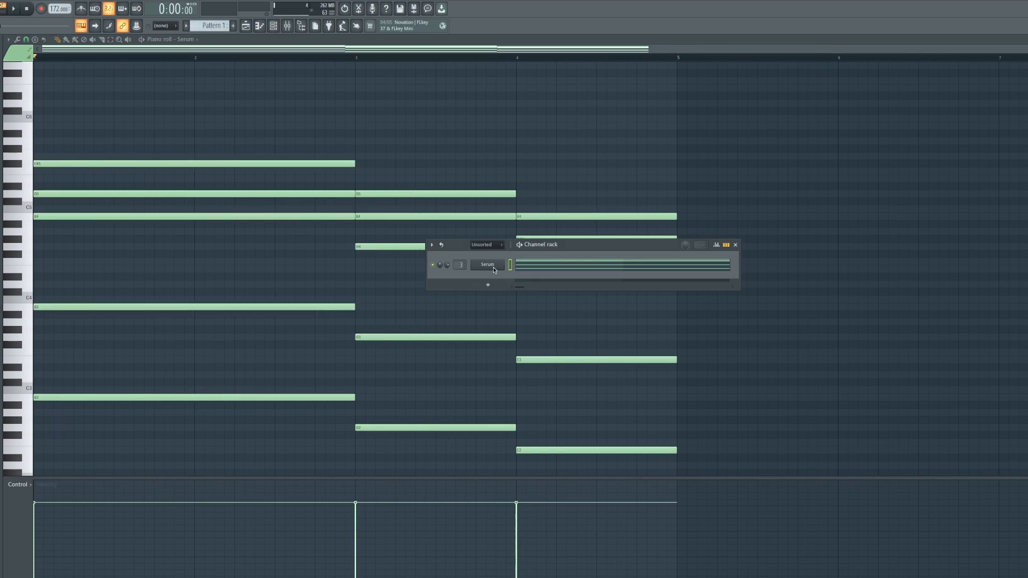
# Step: Increase oscillator A's unison voices in Serum and enable the MG Low 12 filter with a higher cutoff
pyautogui.click(487, 264)
pyautogui.moveTo(121, 233); pyautogui.dragTo(137, 250)
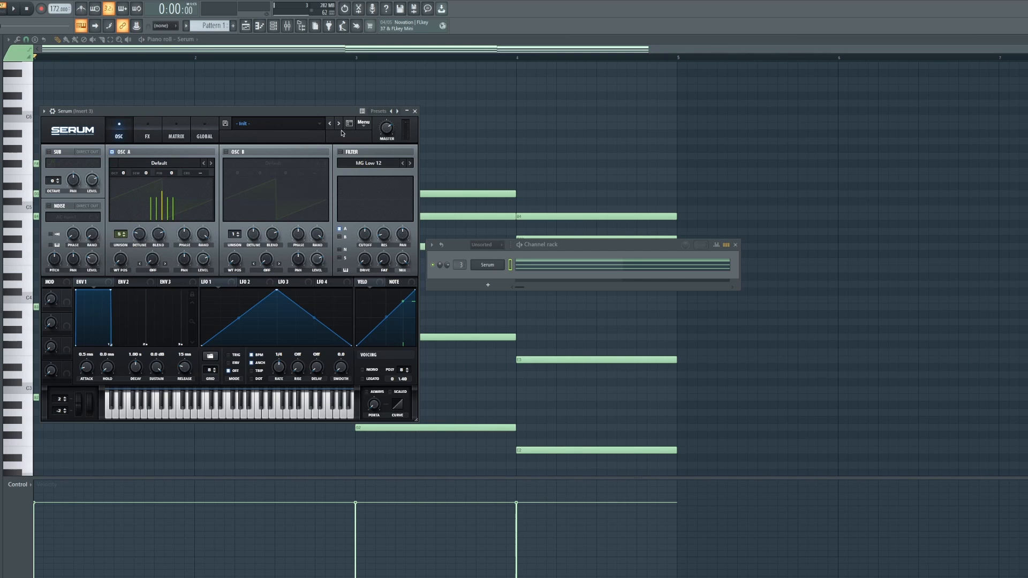
pyautogui.click(351, 152)
pyautogui.moveTo(366, 236); pyautogui.dragTo(368, 222)
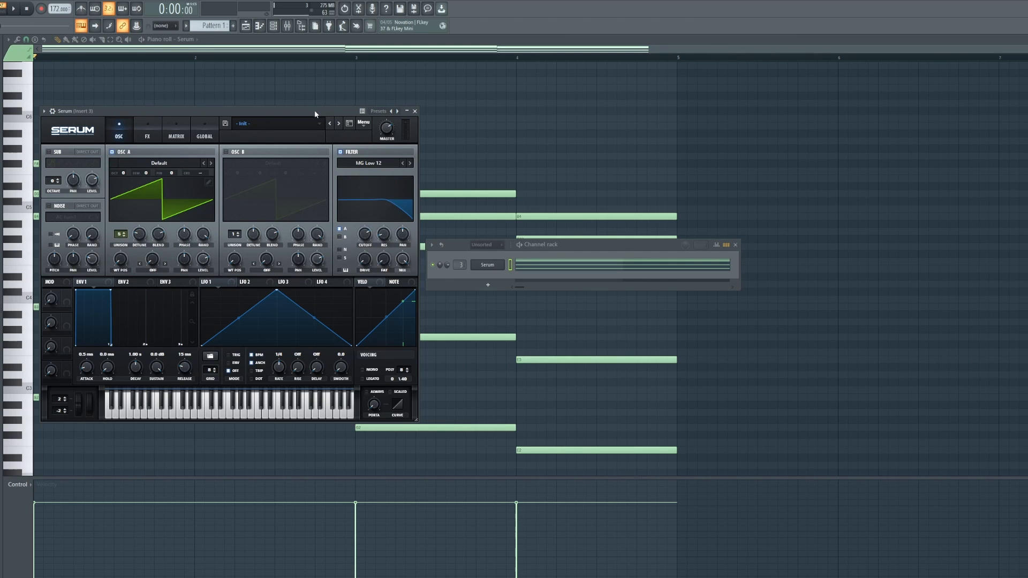
# Step: Move the Serum window aside and play back the chord progression
pyautogui.moveTo(315, 111); pyautogui.dragTo(810, 157)
pyautogui.press('space')
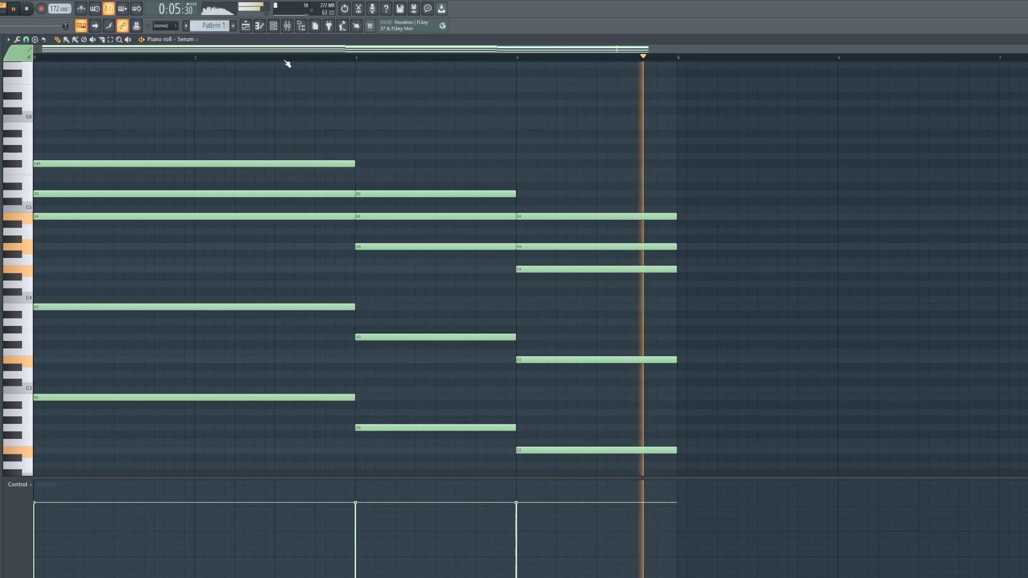
pyautogui.press('space')
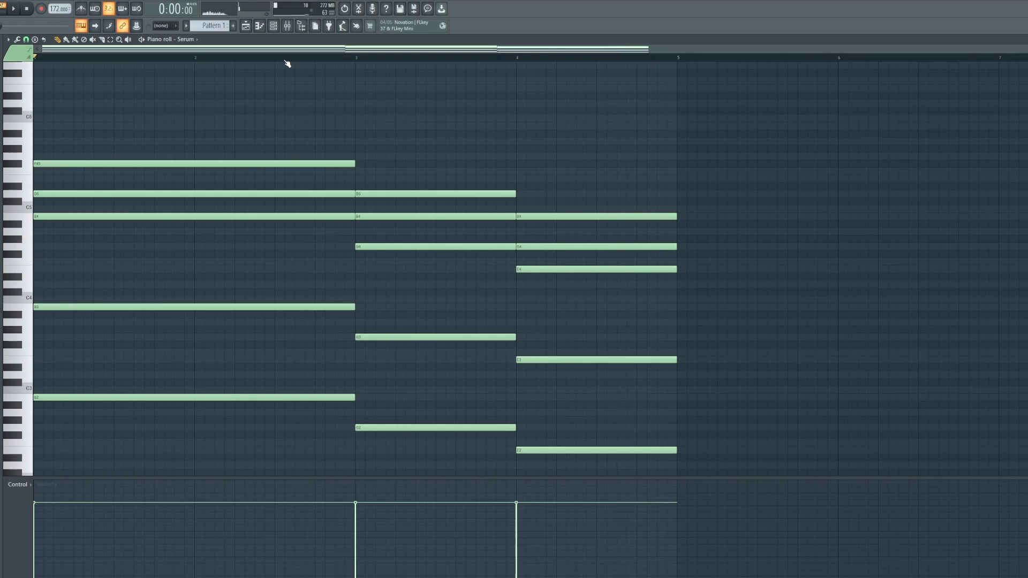
# Step: Add a second Serum channel and show its empty piano roll together with the channel rack
pyautogui.click(280, 30)
pyautogui.rightClick(825, 171)
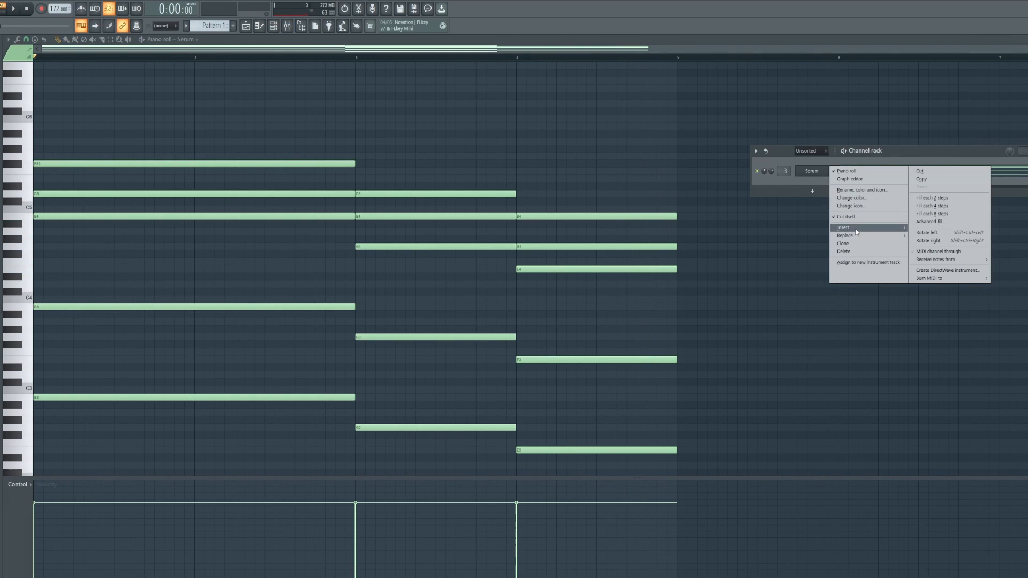
pyautogui.moveTo(856, 232)
pyautogui.click(943, 265)
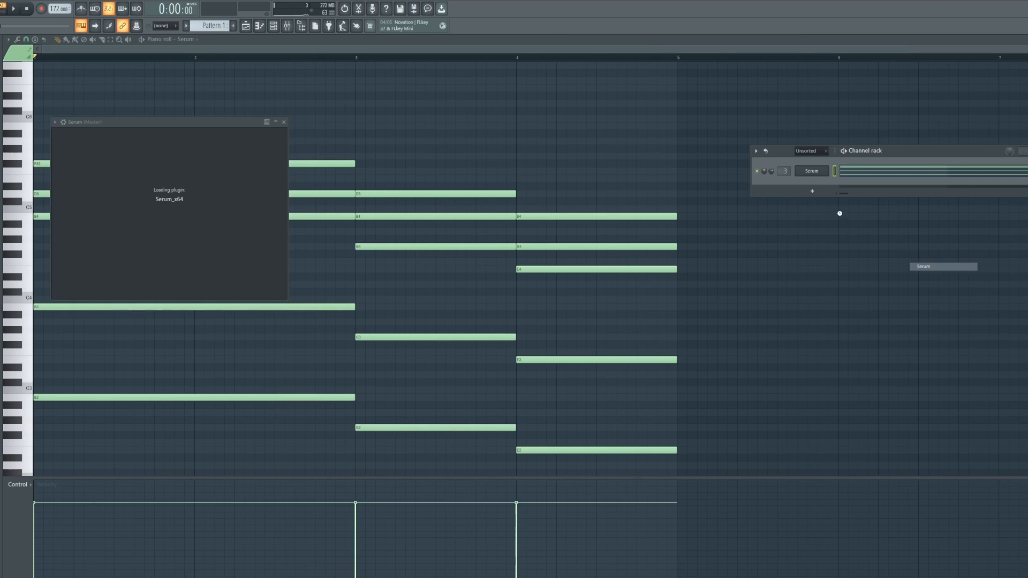
pyautogui.press('F7')
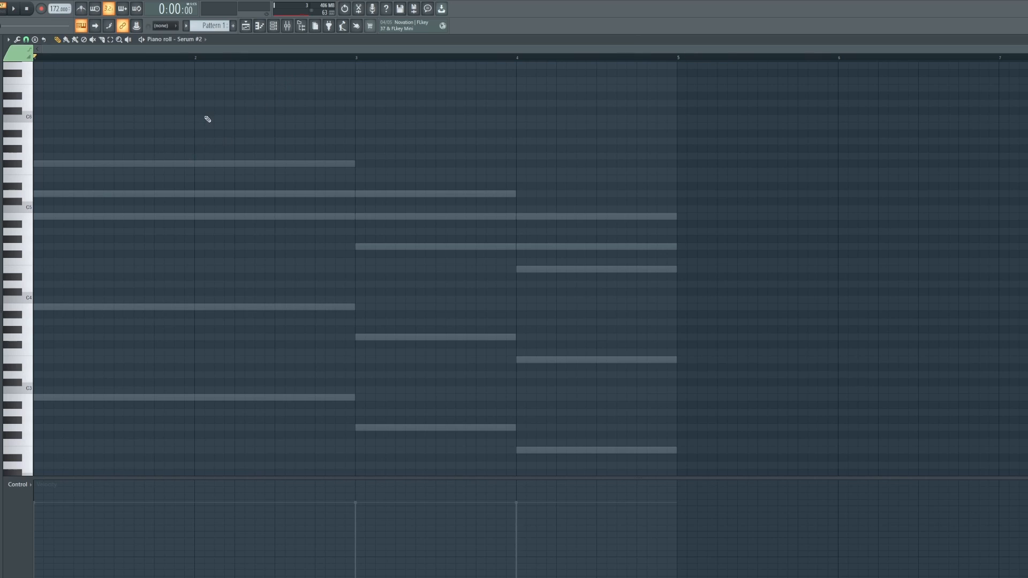
pyautogui.click(273, 26)
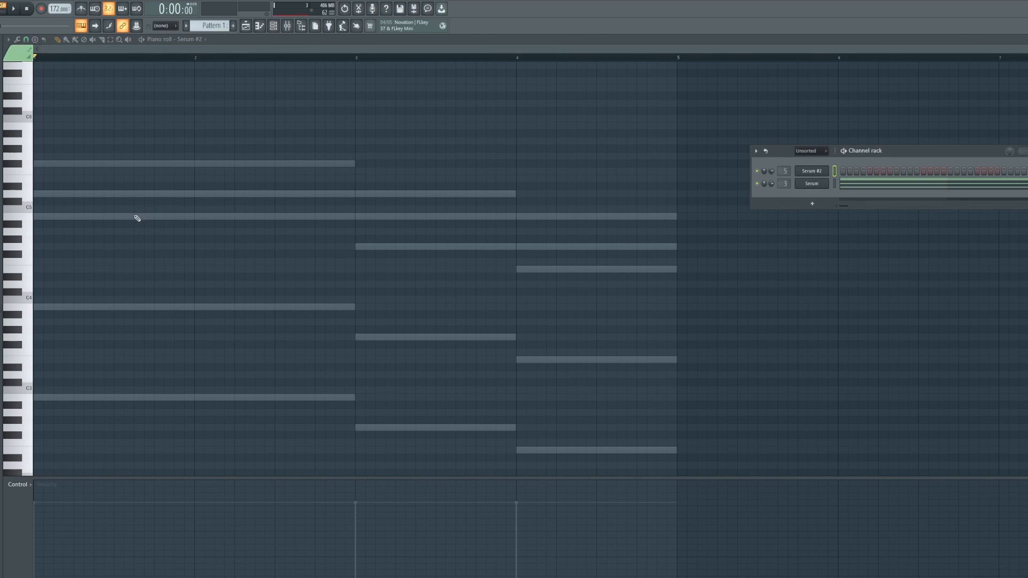
# Step: Start the melody in bar 1 of Serum #2 with B4 and D5 notes followed by shorter E5, F#5 and E5 notes
pyautogui.click(54, 217)
pyautogui.moveTo(194, 227); pyautogui.dragTo(103, 227)
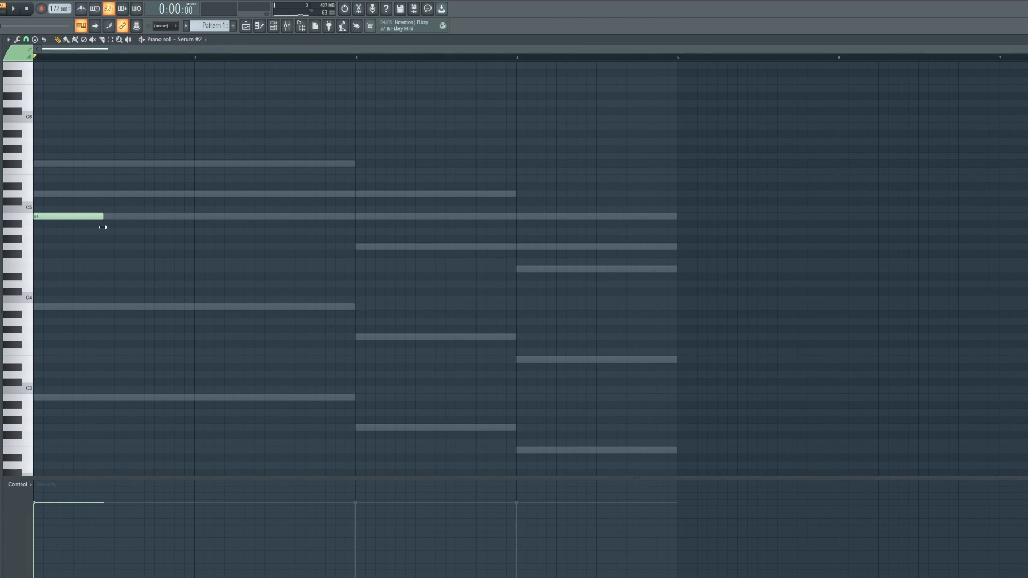
pyautogui.click(80, 194)
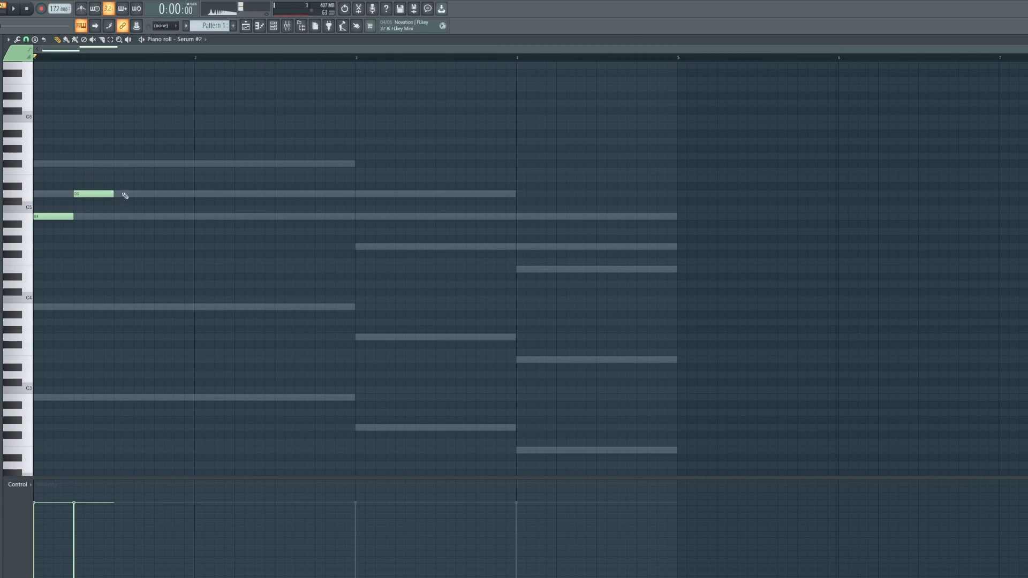
pyautogui.click(121, 178)
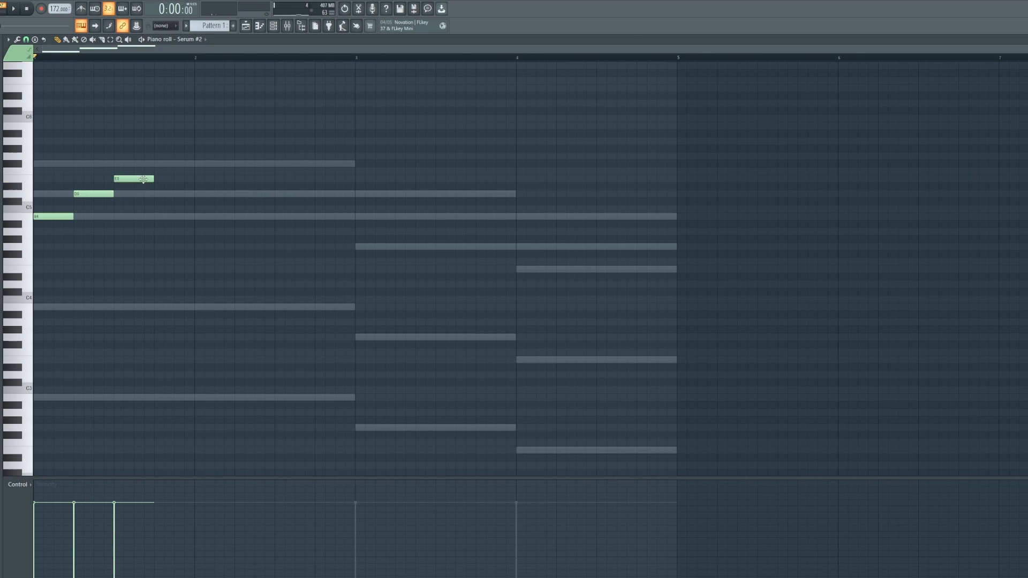
pyautogui.moveTo(154, 179); pyautogui.dragTo(134, 178)
pyautogui.click(141, 164)
pyautogui.click(158, 179)
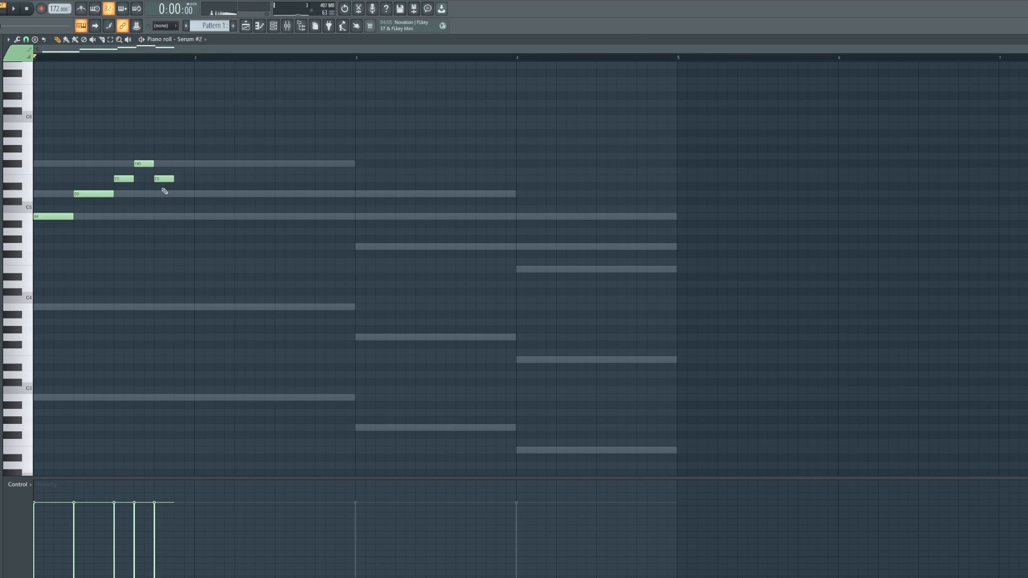
# Step: Continue the melody to the end of bar 2 with a longer D5, then A4, D5 and E5, and play it back
pyautogui.click(173, 194)
pyautogui.moveTo(194, 193); pyautogui.dragTo(234, 198)
pyautogui.press('space')
pyautogui.press('space')
pyautogui.click(243, 222)
pyautogui.moveTo(282, 216)
pyautogui.mouseDown()
pyautogui.moveTo(287, 234)
pyautogui.moveTo(277, 234)
pyautogui.mouseUp()
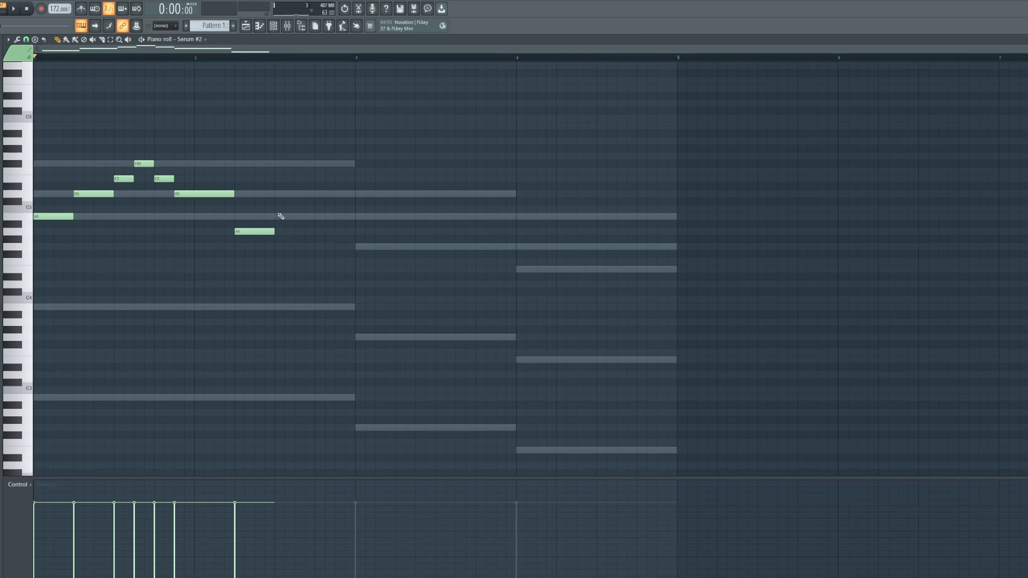
pyautogui.click(278, 194)
pyautogui.click(317, 179)
pyautogui.press('space')
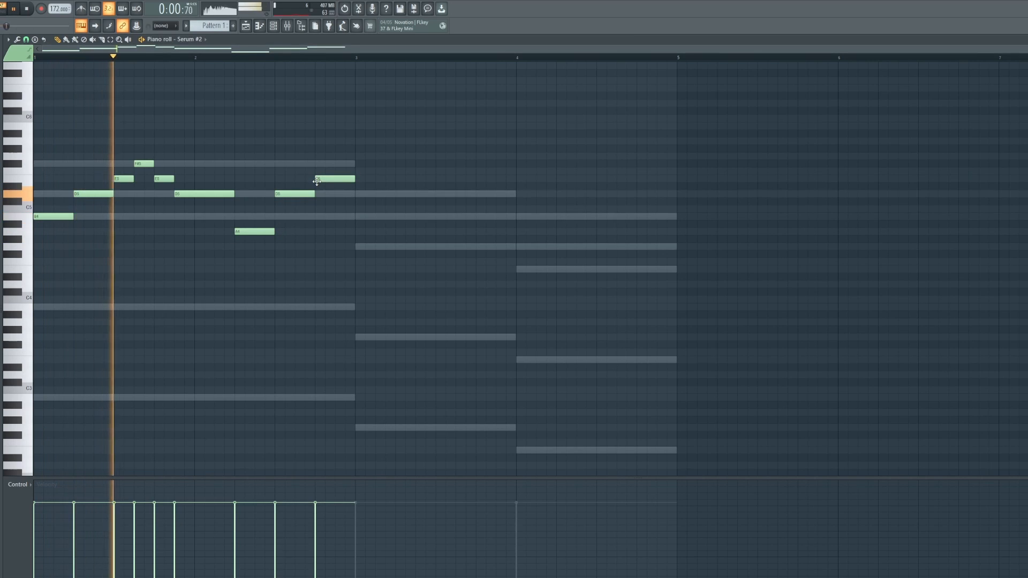
pyautogui.press('space')
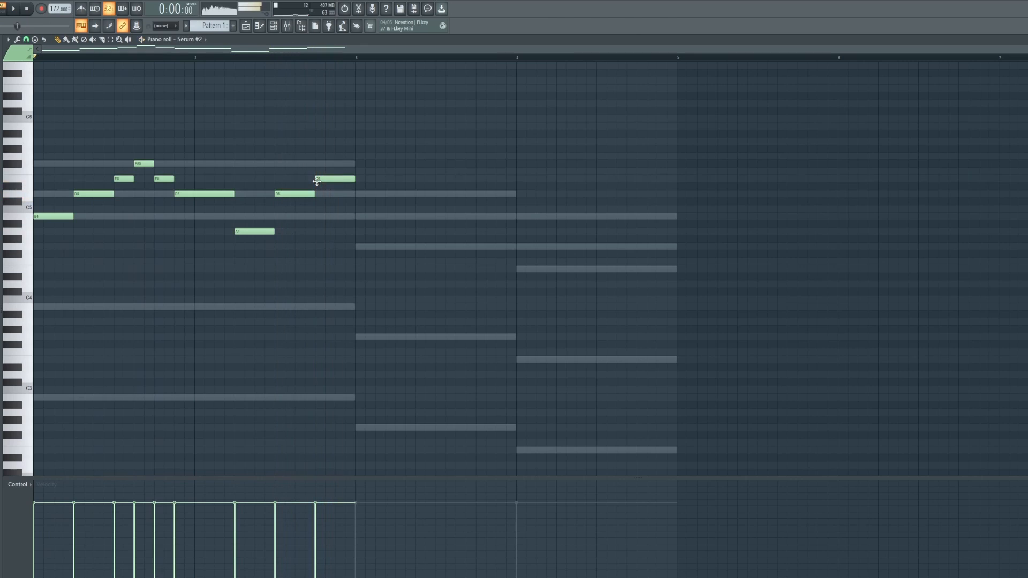
# Step: Fill bars 3 and 4 of the melody with G4, B4, E5, B4, G4, A4, G4, B4 and C#5
pyautogui.click(358, 246)
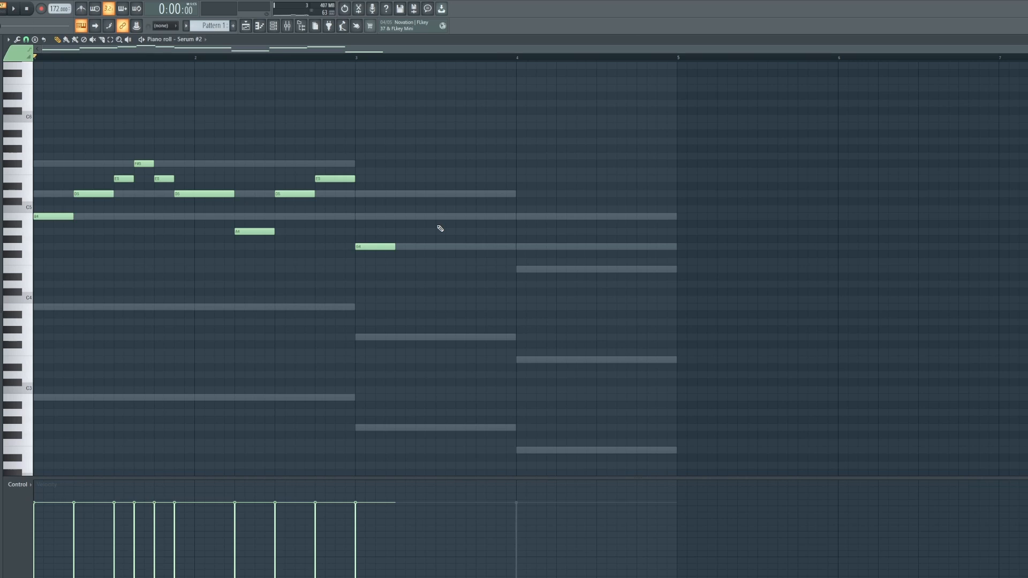
pyautogui.moveTo(360, 61)
pyautogui.mouseDown()
pyautogui.moveTo(33, 107)
pyautogui.moveTo(262, 104)
pyautogui.moveTo(351, 72)
pyautogui.mouseUp()
# Step: Delete all five notes of the bar 3 chord in the first Serum channel
pyautogui.click(273, 27)
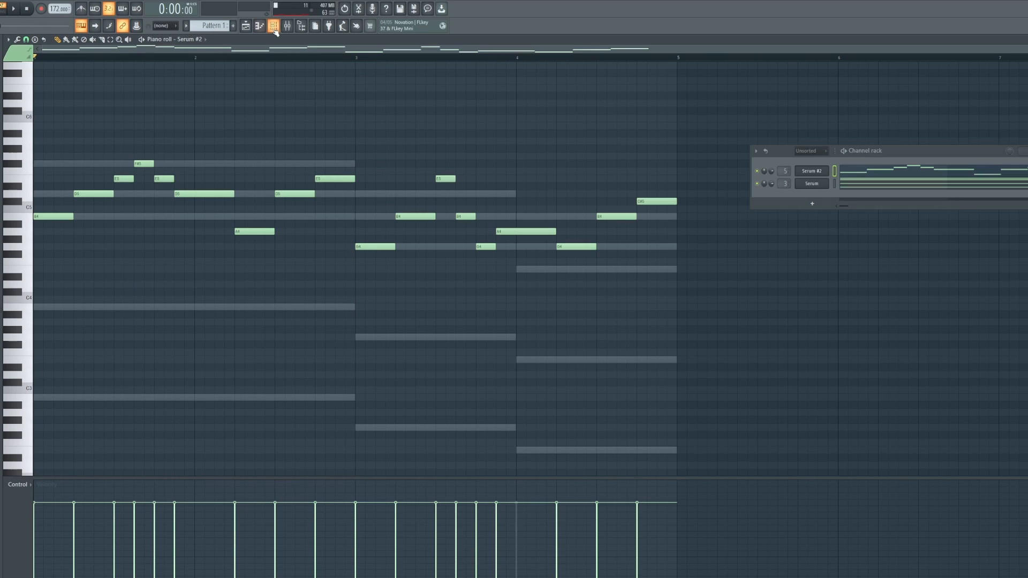
pyautogui.rightClick(828, 179)
pyautogui.click(839, 184)
pyautogui.rightClick(382, 427)
pyautogui.rightClick(393, 336)
pyautogui.rightClick(394, 247)
pyautogui.rightClick(394, 216)
pyautogui.rightClick(394, 194)
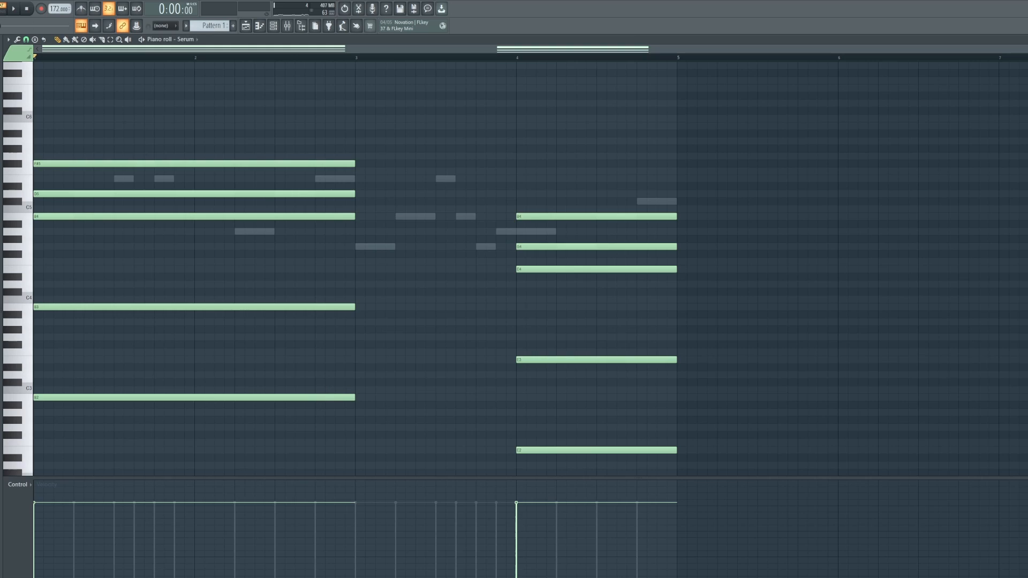
# Step: Rebuild the bar 3 chord with A2, A3, A4, C#5 and E5, and retune the bar 3 melody notes to A4 and C#5
pyautogui.click(27, 399)
pyautogui.moveTo(27, 400); pyautogui.dragTo(27, 418)
pyautogui.moveTo(370, 412); pyautogui.dragTo(358, 412)
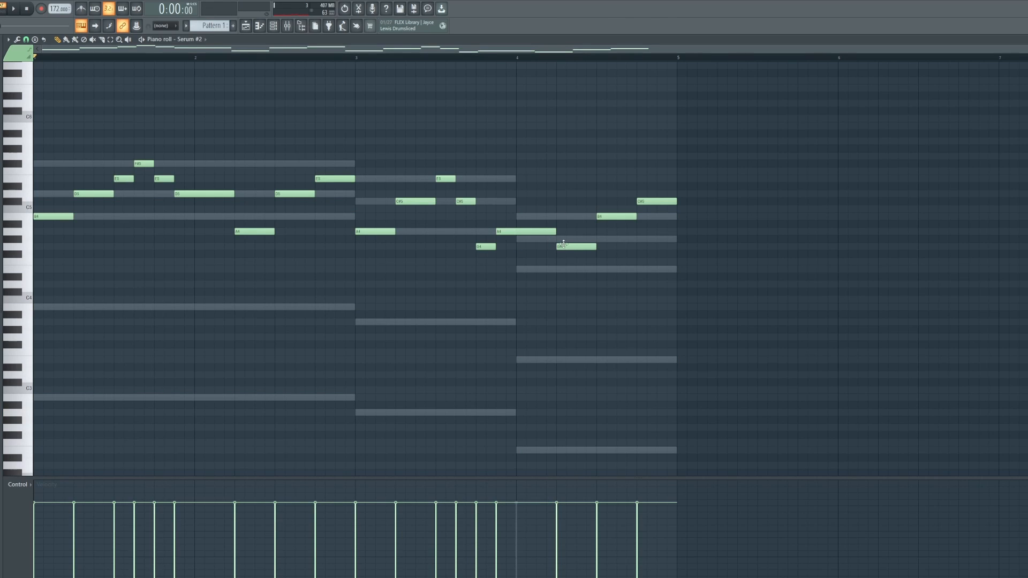
# Step: Raise the G4 melody note in bar 4 to G#4 and play the pattern back
pyautogui.moveTo(576, 248); pyautogui.dragTo(576, 240)
pyautogui.press('space')
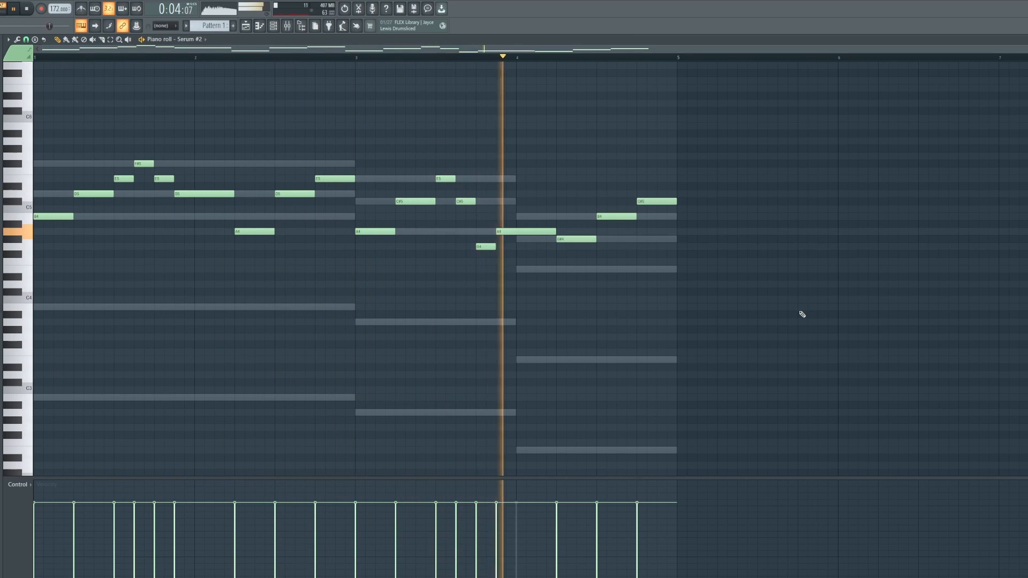
pyautogui.press('space')
# Step: Raise the last two melody notes starting in bar 3 to A4 and B4, play the pattern and save the project
pyautogui.moveTo(516, 231); pyautogui.dragTo(485, 230)
pyautogui.click(426, 67)
pyautogui.press('space')
pyautogui.rightClick(427, 66)
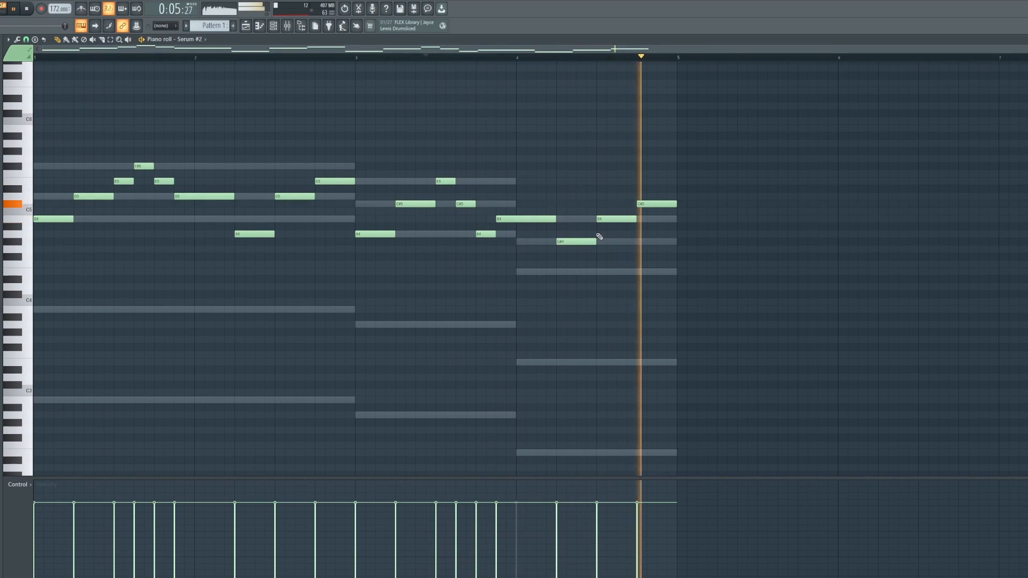
pyautogui.hotkey('ctrl', 's')
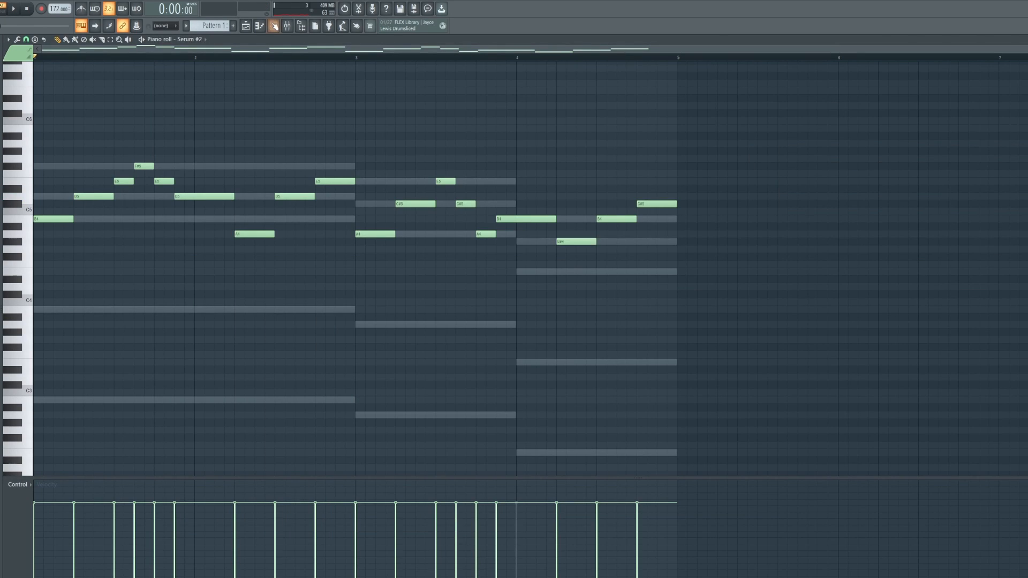
# Step: Assign Serum #2 to mixer insert 3 and Serum to insert 4, and remove the separator between those inserts
pyautogui.click(273, 26)
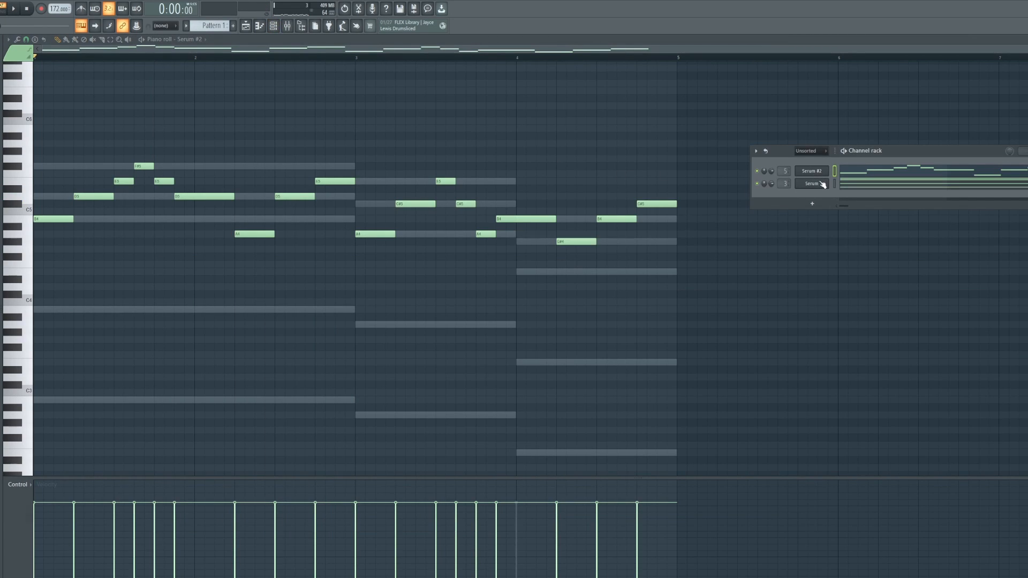
pyautogui.click(286, 25)
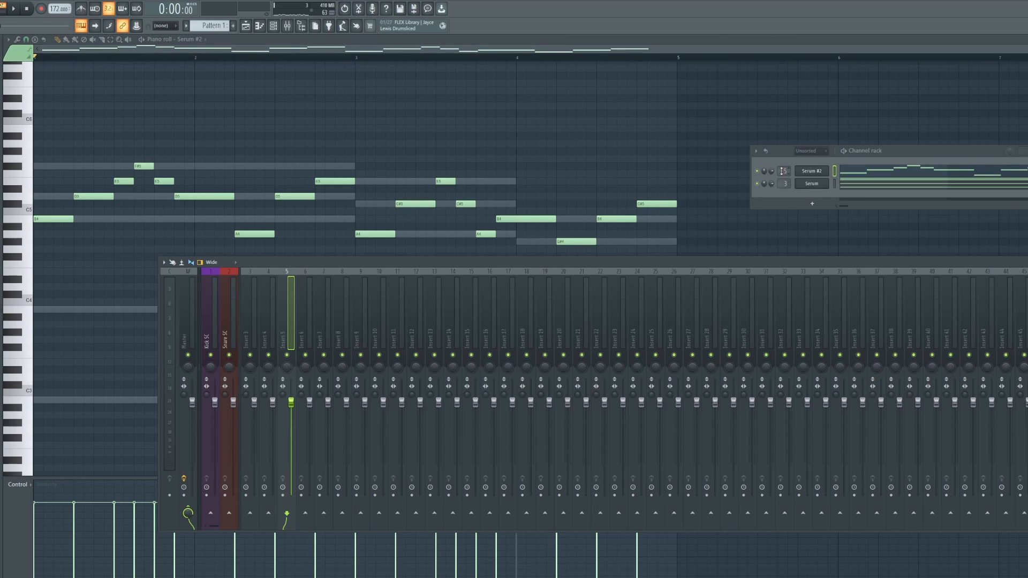
pyautogui.moveTo(782, 170); pyautogui.dragTo(781, 176)
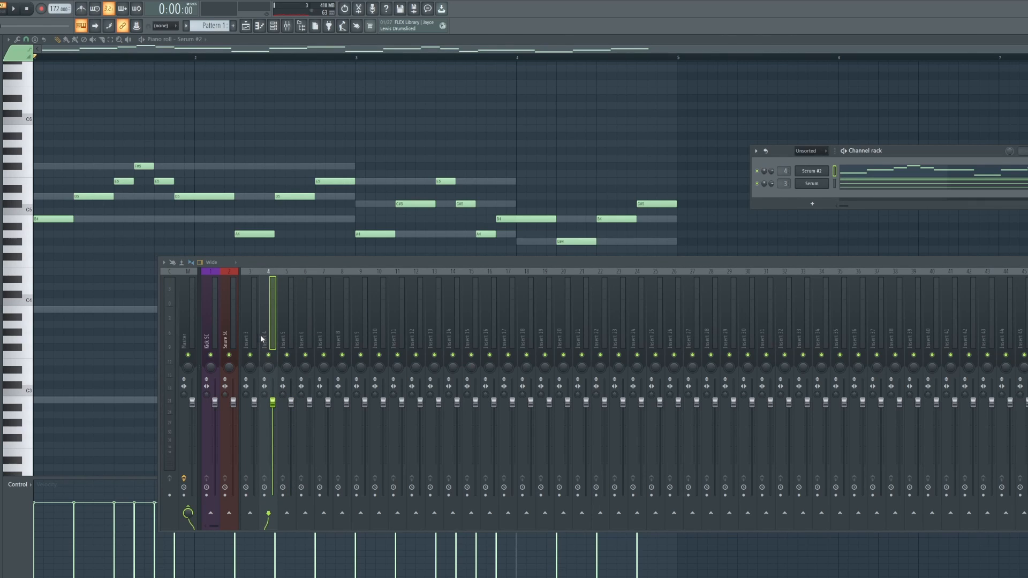
pyautogui.hotkey('alt', 'Left')
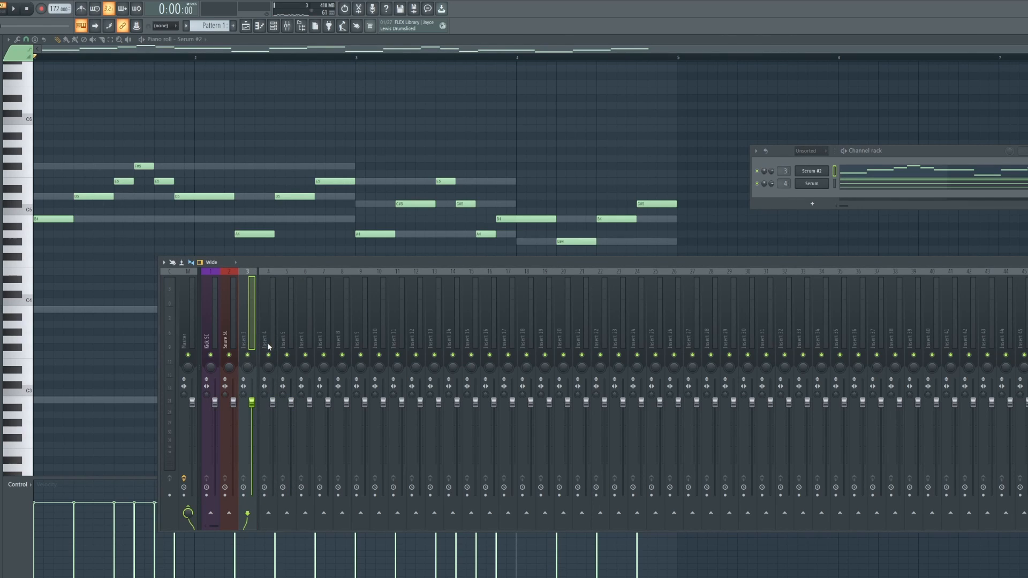
pyautogui.rightClick(258, 435)
pyautogui.click(300, 444)
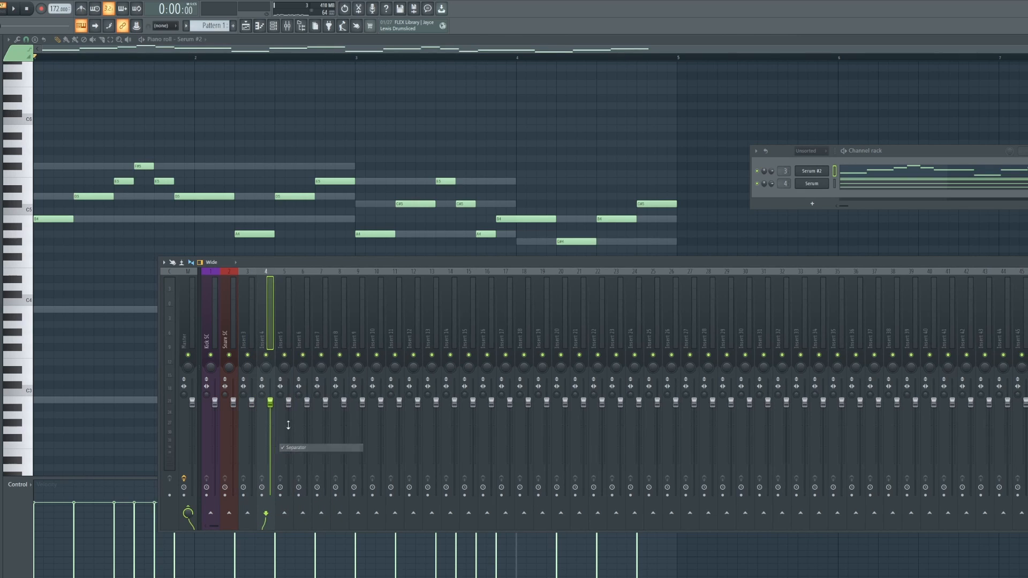
# Step: Route mixer inserts 3 and 4 to insert 5 only
pyautogui.click(242, 345)
pyautogui.rightClick(284, 512)
pyautogui.click(294, 525)
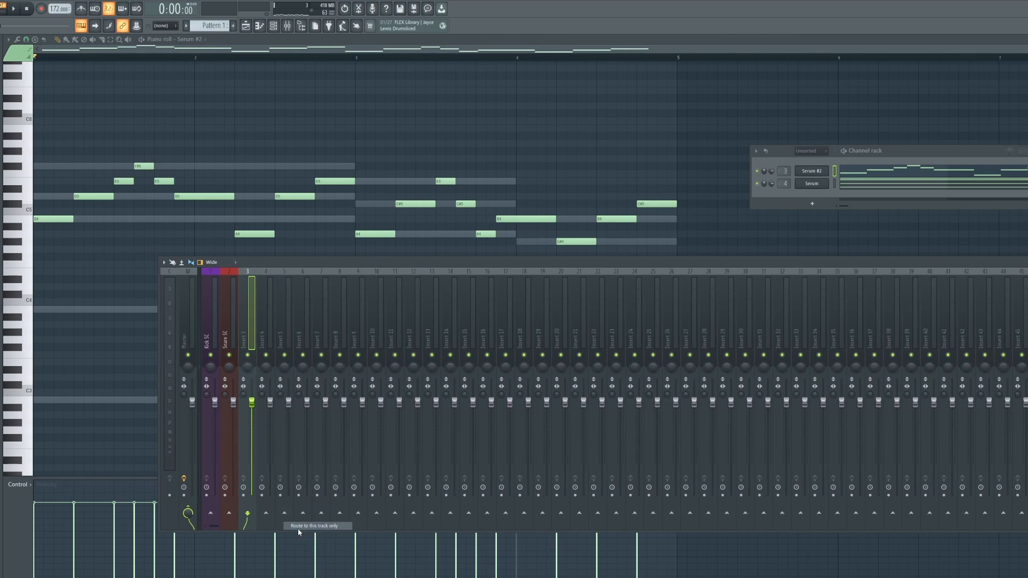
pyautogui.click(270, 343)
pyautogui.rightClick(284, 513)
pyautogui.click(297, 526)
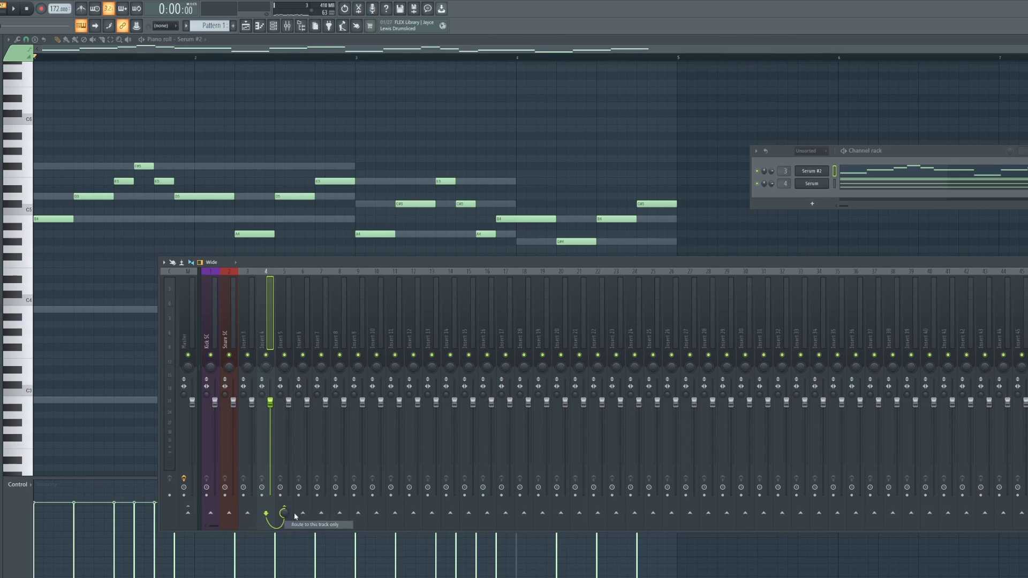
# Step: Play the pattern to check the signal on insert 5, and open the chord channel's Serum for listening
pyautogui.click(284, 342)
pyautogui.press('space')
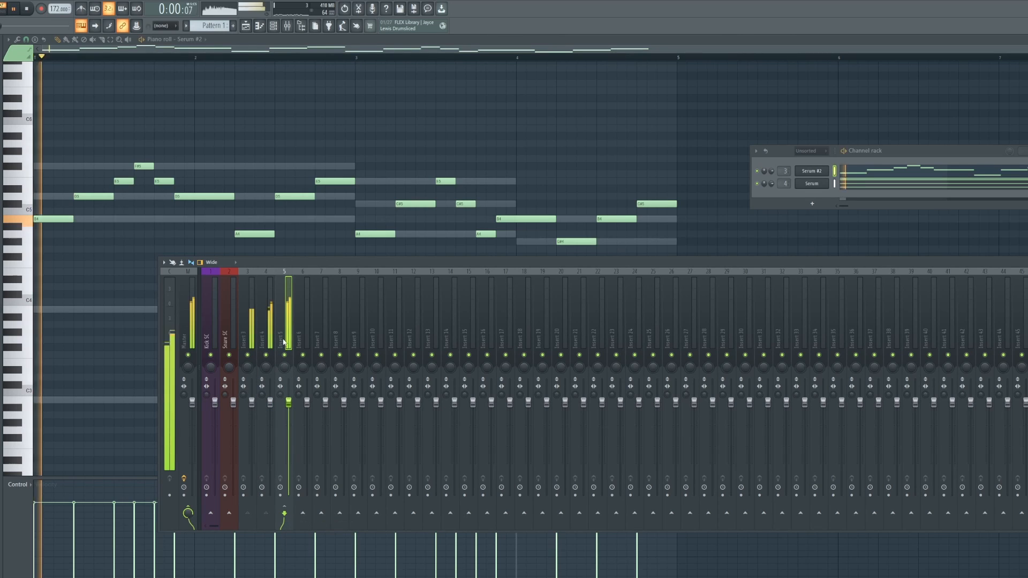
pyautogui.click(811, 183)
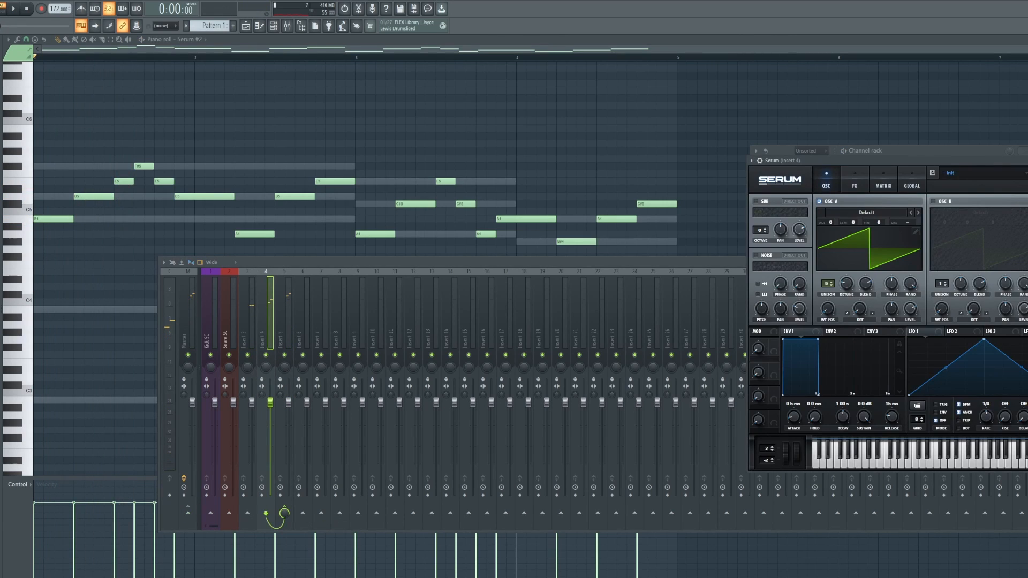
pyautogui.press('space')
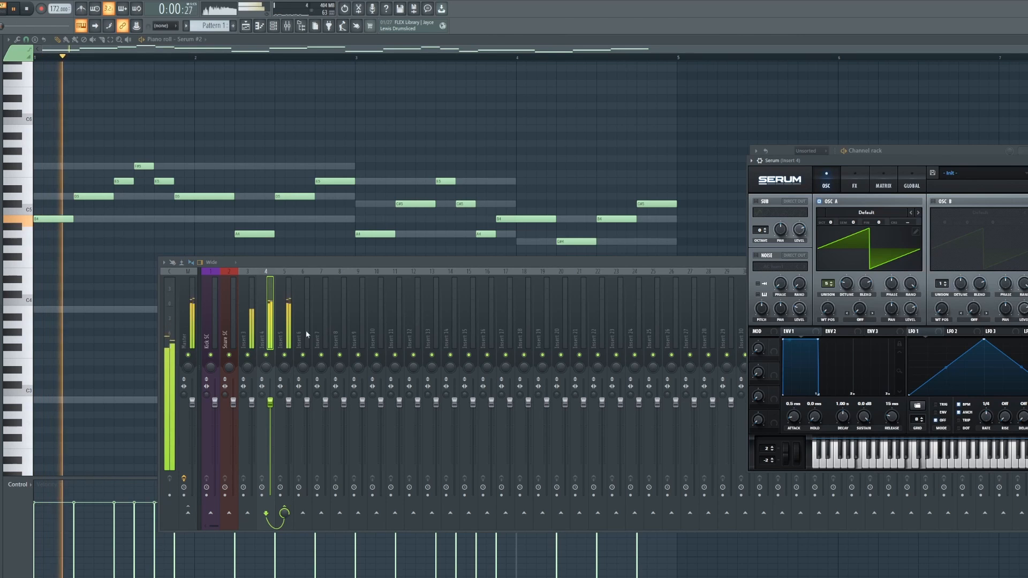
# Step: Load Vocodex on mixer insert 5 and set its modulator input to 1 and its carrier input to 2
pyautogui.click(278, 341)
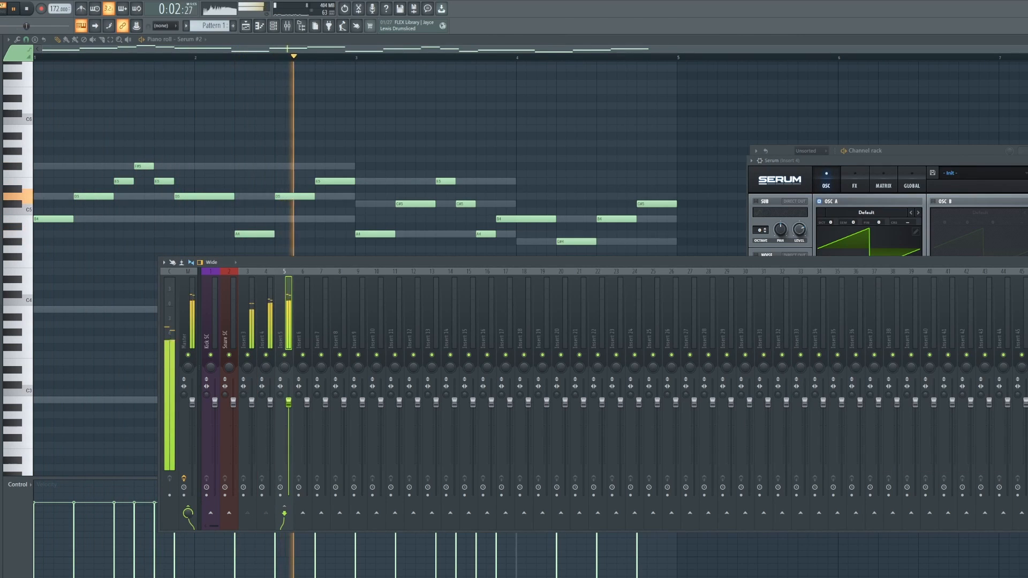
pyautogui.press('space')
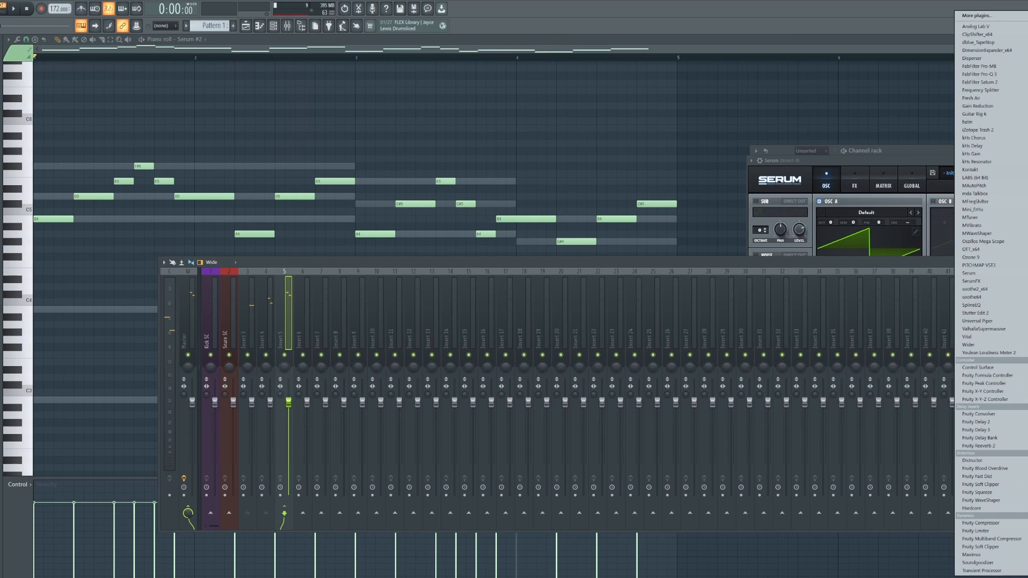
pyautogui.click(1027, 300)
pyautogui.rightClick(119, 135)
pyautogui.click(135, 148)
pyautogui.rightClick(136, 136)
pyautogui.click(153, 157)
# Step: Play the pattern through Vocodex, and balance the sources by raising insert 3's fader and lowering insert 4's
pyautogui.press('space')
pyautogui.moveTo(162, 122); pyautogui.dragTo(471, 121)
pyautogui.press('space')
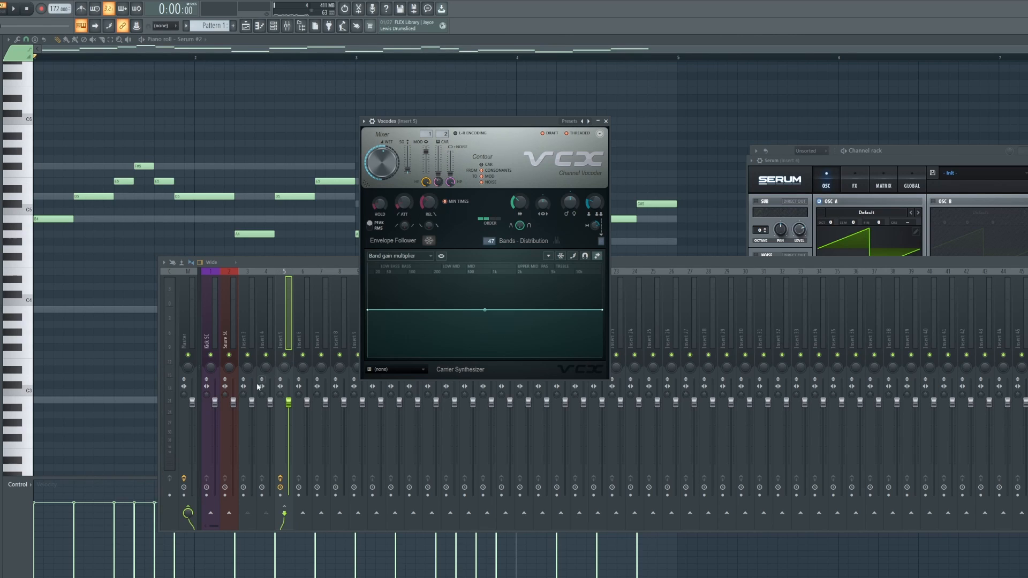
pyautogui.moveTo(248, 403); pyautogui.dragTo(269, 447)
pyautogui.press('space')
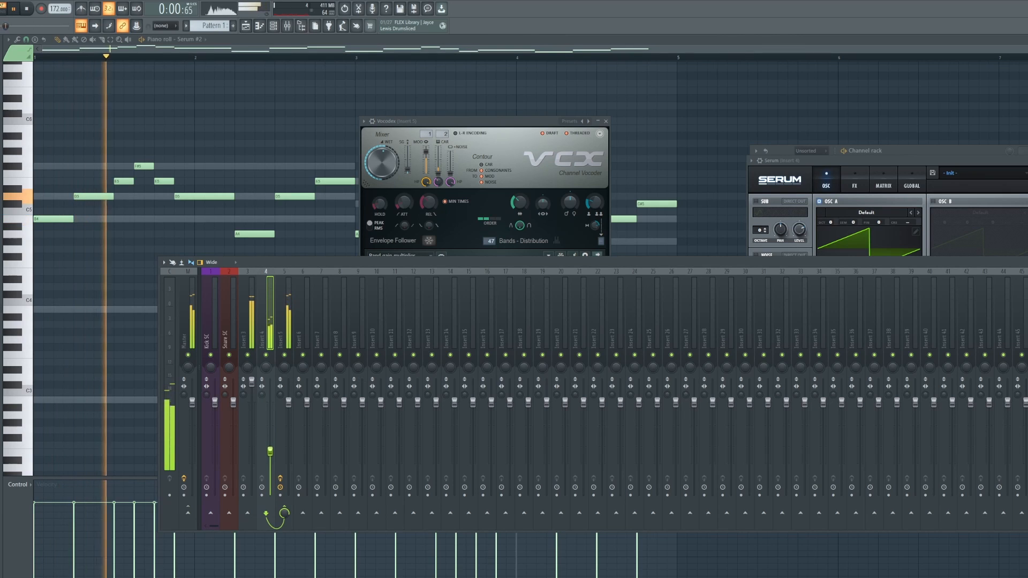
# Step: Raise the Vocodex filter order by one level, reduce the bands to 35, and play the pattern
pyautogui.click(492, 220)
pyautogui.moveTo(489, 241); pyautogui.dragTo(489, 248)
pyautogui.press('space')
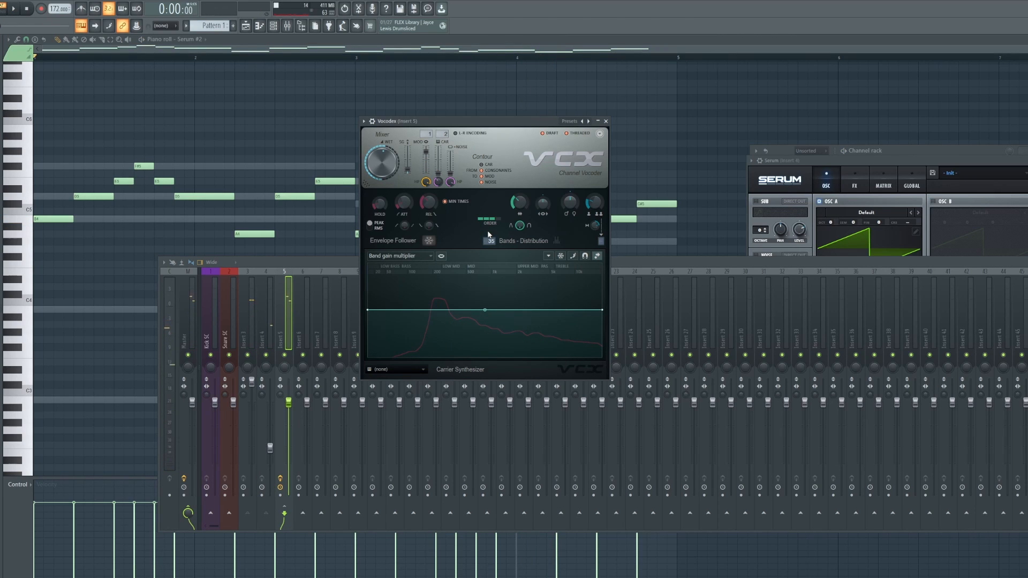
pyautogui.press('space')
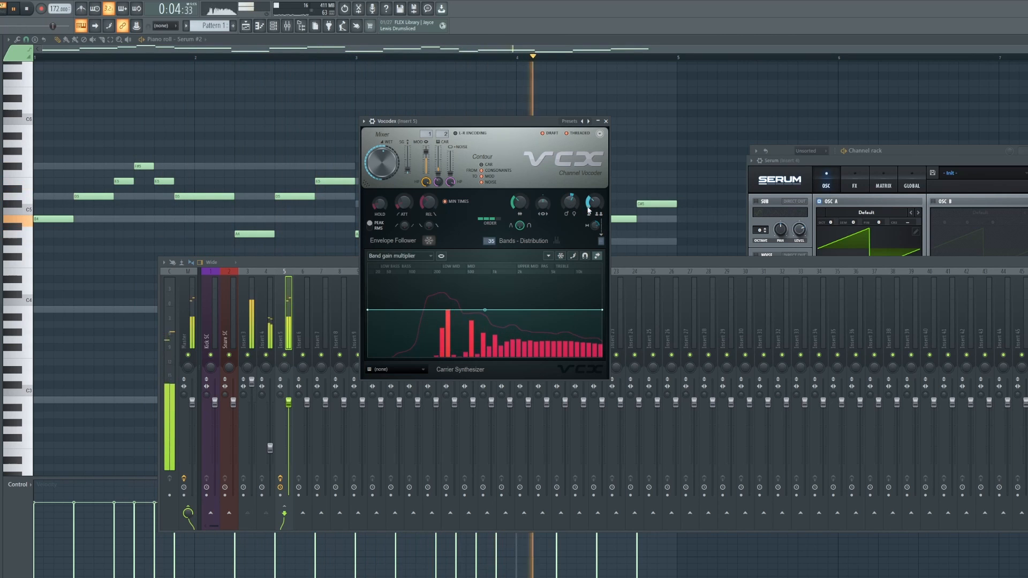
# Step: Stop playback and add SerumFX to the effect slots of mixer insert 5
pyautogui.click(321, 304)
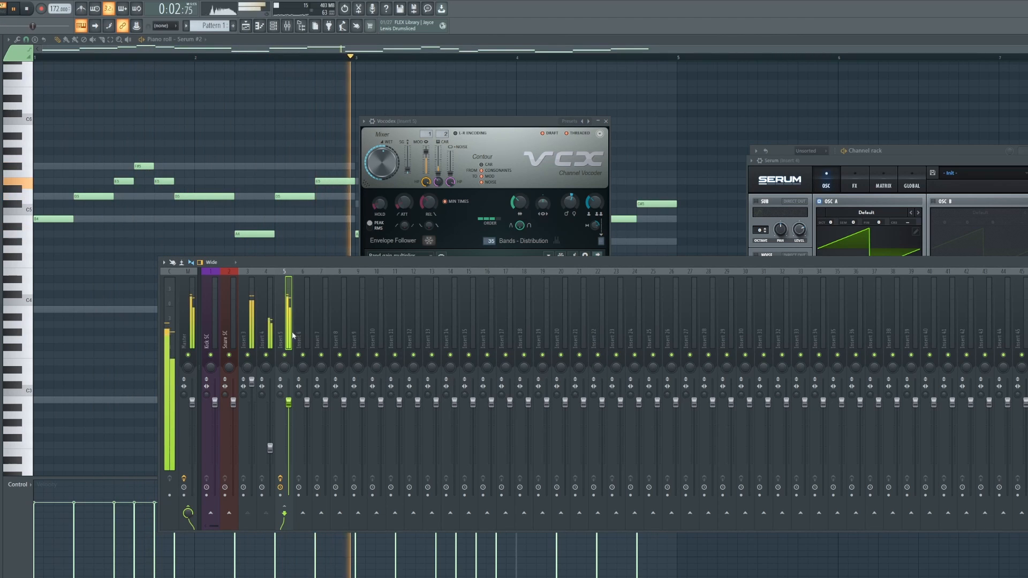
pyautogui.press('space')
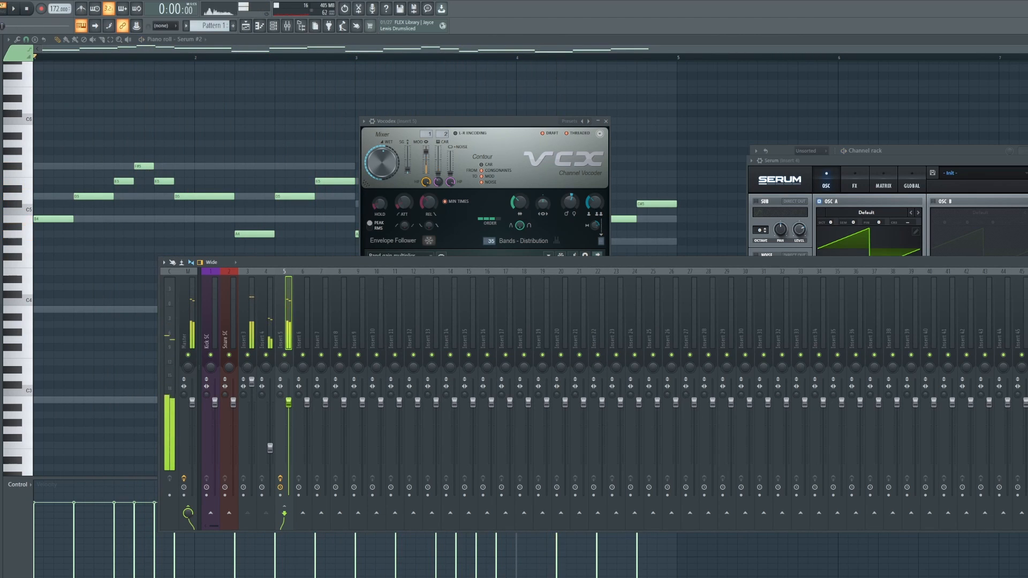
pyautogui.click(1025, 289)
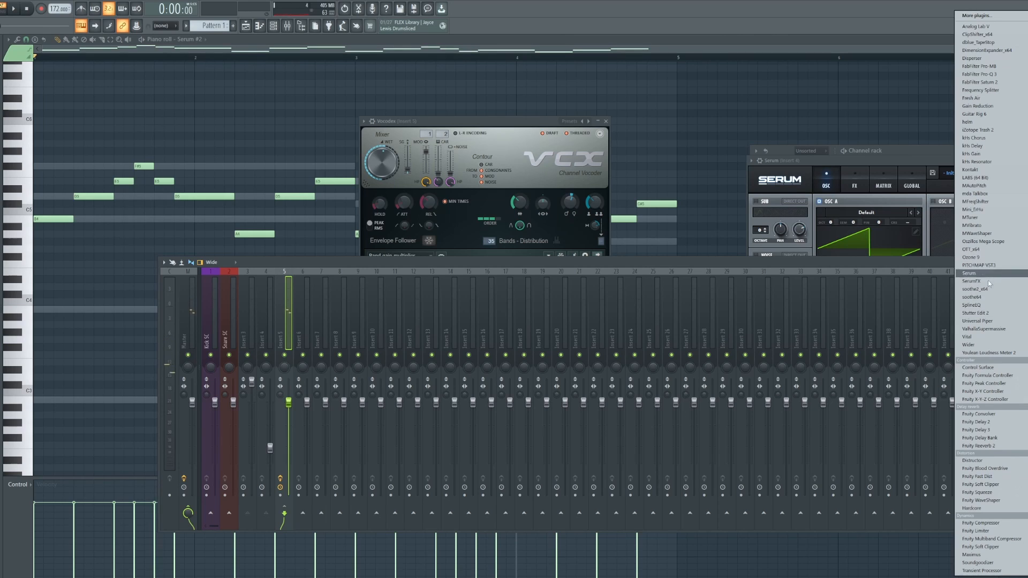
pyautogui.click(986, 281)
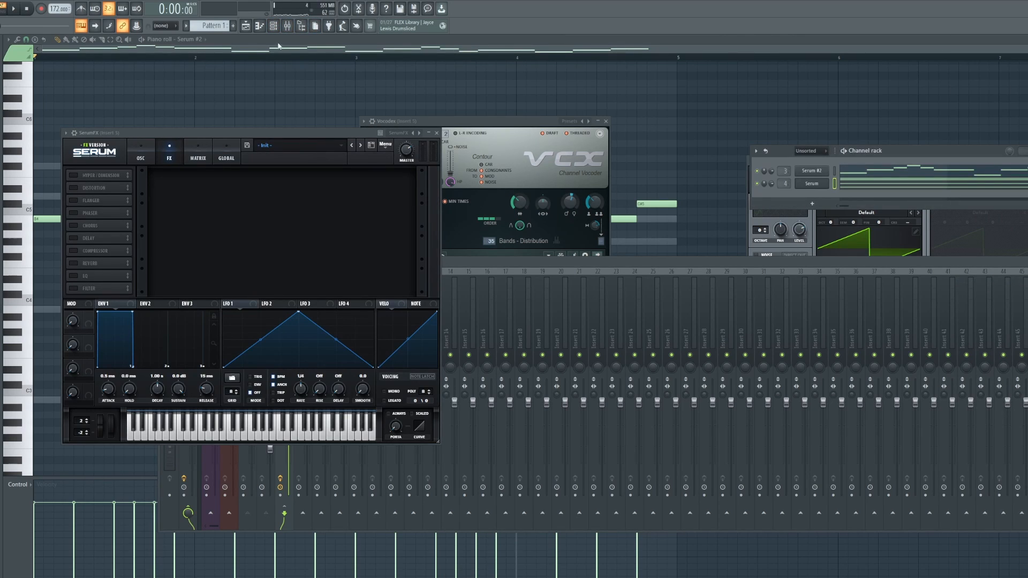
# Step: Insert a MIDI Out channel beside Serum #2 in the channel rack and give it the same melody notes
pyautogui.click(273, 26)
pyautogui.click(275, 27)
pyautogui.moveTo(880, 152); pyautogui.dragTo(693, 182)
pyautogui.rightClick(638, 202)
pyautogui.click(734, 209)
pyautogui.rightClick(638, 201)
pyautogui.moveTo(655, 258)
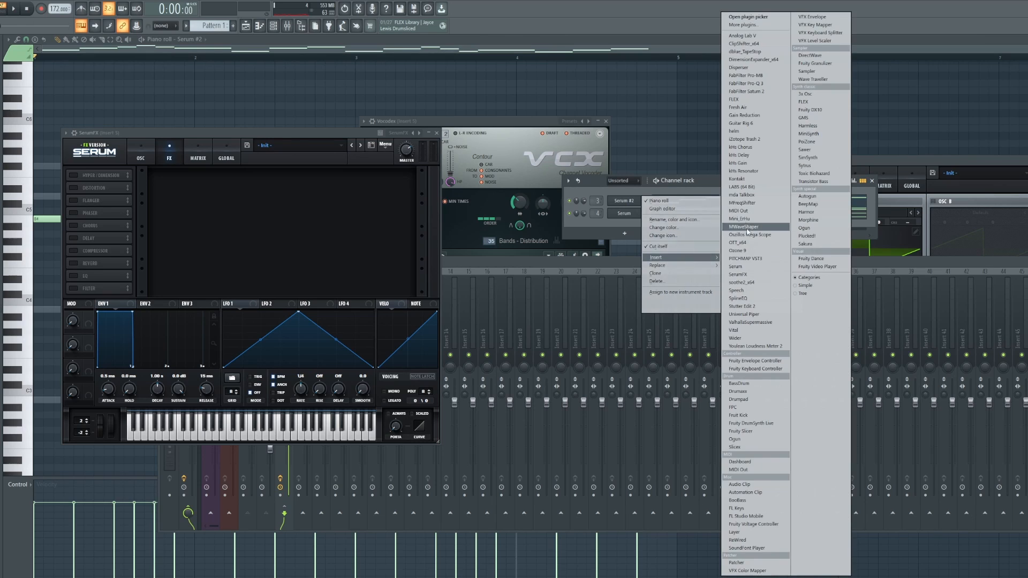
pyautogui.click(739, 210)
pyautogui.click(741, 222)
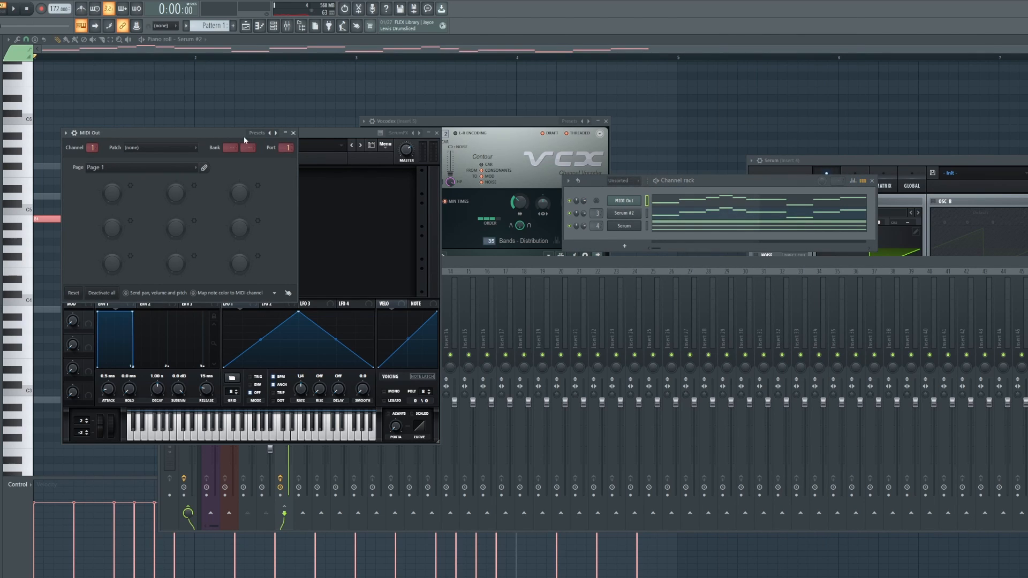
# Step: Move the MIDI Out window aside and set SerumFX's MIDI input port in its plugin settings to match the MIDI Out port
pyautogui.moveTo(244, 138); pyautogui.dragTo(610, 259)
pyautogui.click(73, 134)
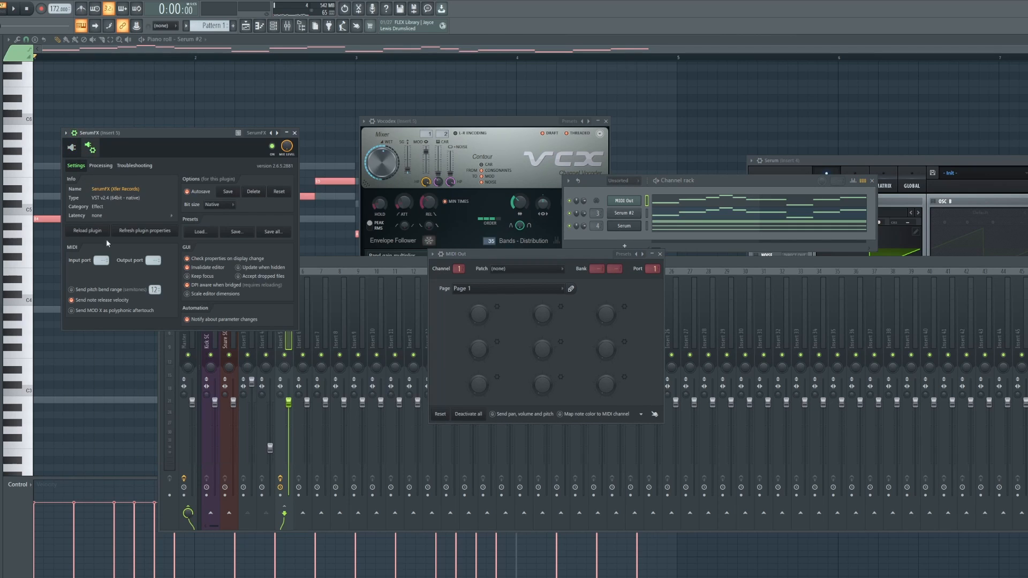
pyautogui.click(72, 149)
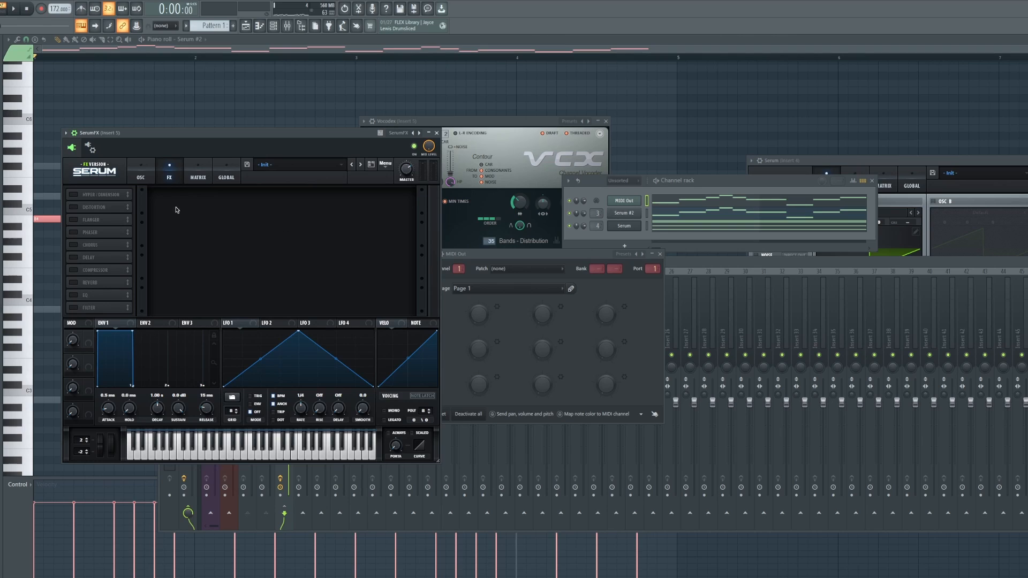
# Step: Enable SerumFX distortion, modulate its level with LFO 1 shaped as a fast rise and slow decay, and preview the pattern
pyautogui.click(73, 208)
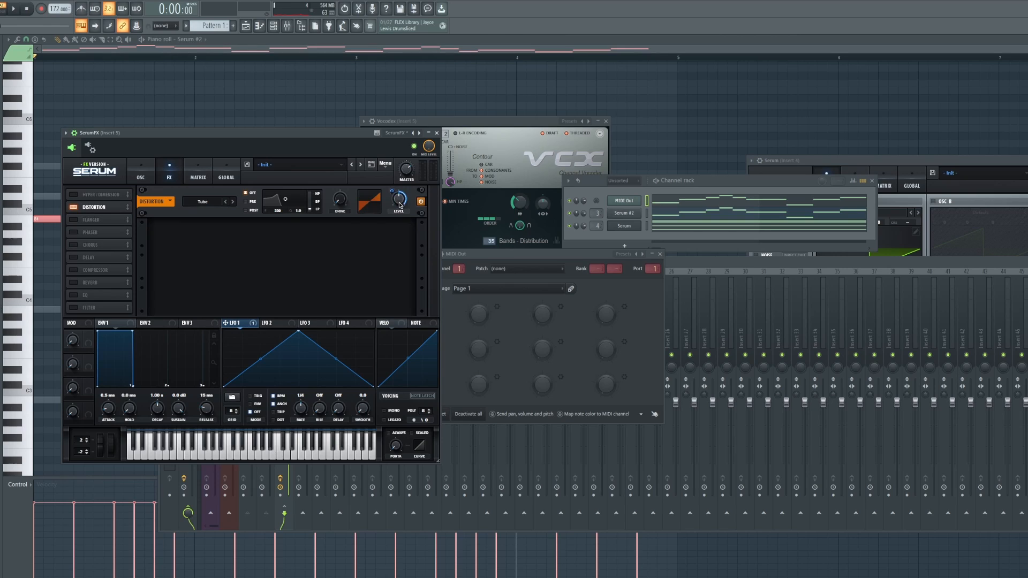
pyautogui.moveTo(299, 332); pyautogui.dragTo(236, 293)
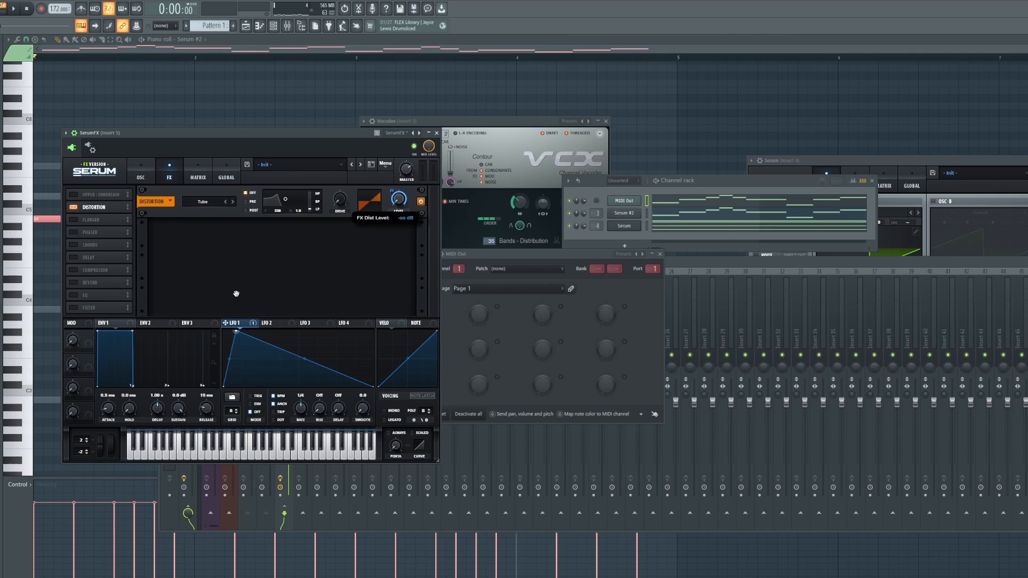
pyautogui.press('space')
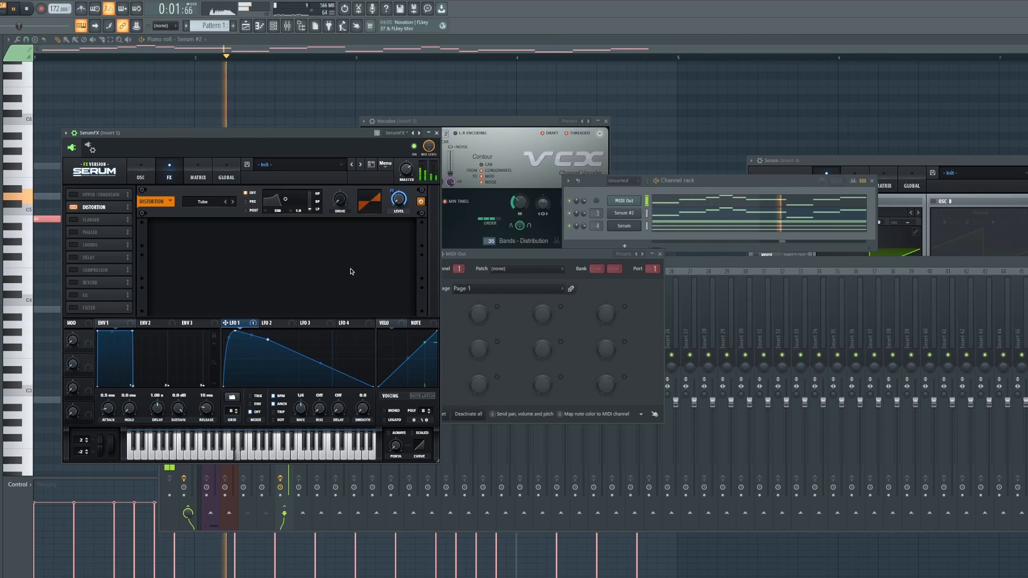
pyautogui.press('space')
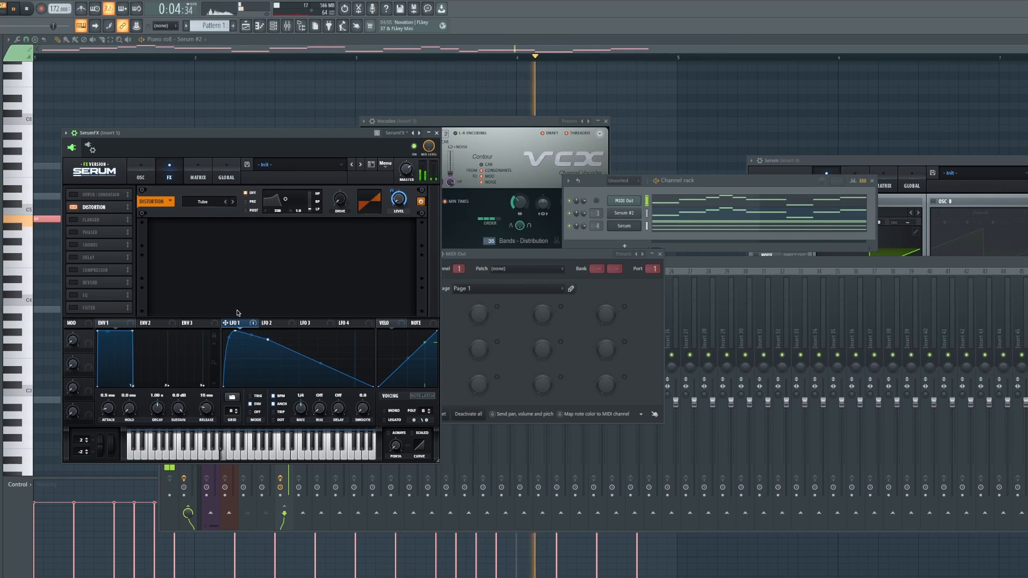
pyautogui.press('space')
# Step: Turn on oscillator A in SerumFX and play the pattern to hear it
pyautogui.click(142, 176)
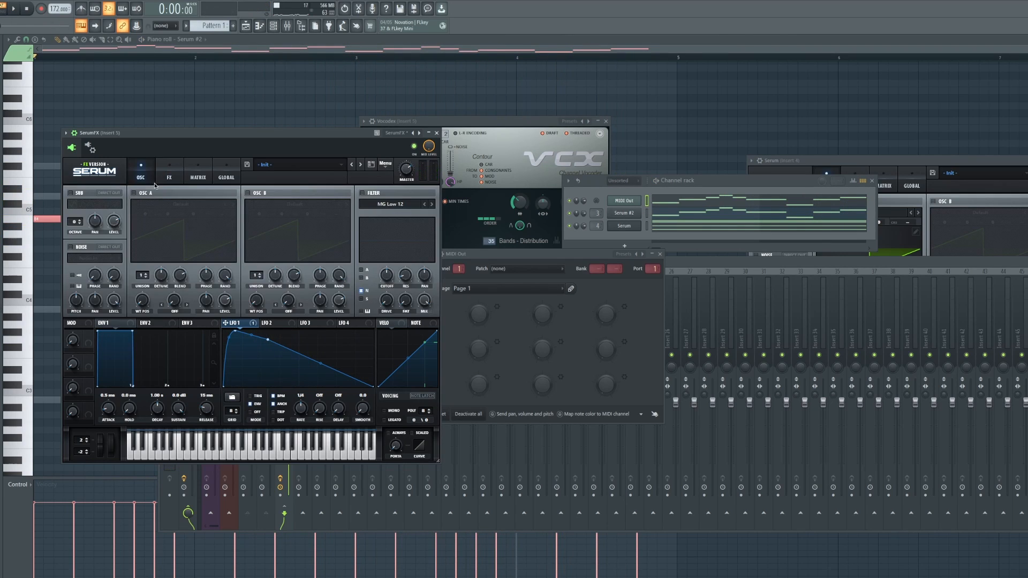
pyautogui.click(146, 196)
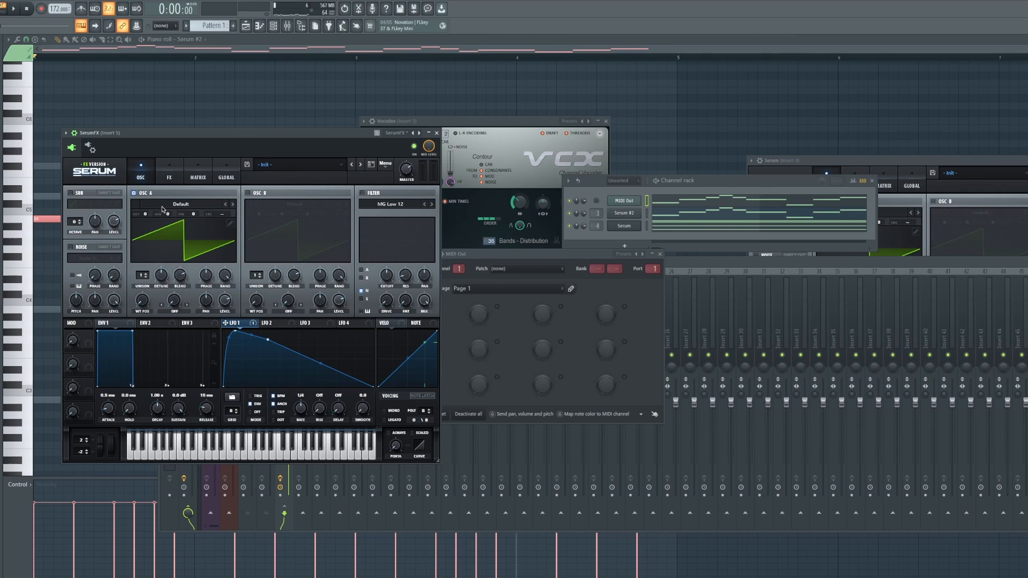
pyautogui.press('space')
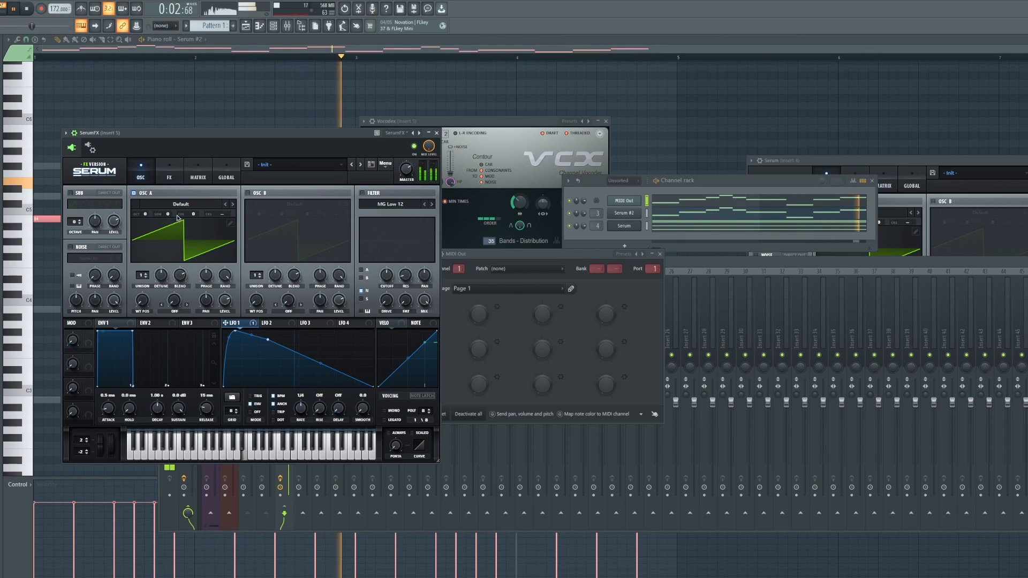
# Step: Load the Basic Shapes wavetable in SerumFX oscillator A, move it to the square wave, and set the warp mode to Sync
pyautogui.click(160, 204)
pyautogui.moveTo(167, 213)
pyautogui.click(220, 253)
pyautogui.moveTo(142, 299); pyautogui.dragTo(181, 278)
pyautogui.click(187, 304)
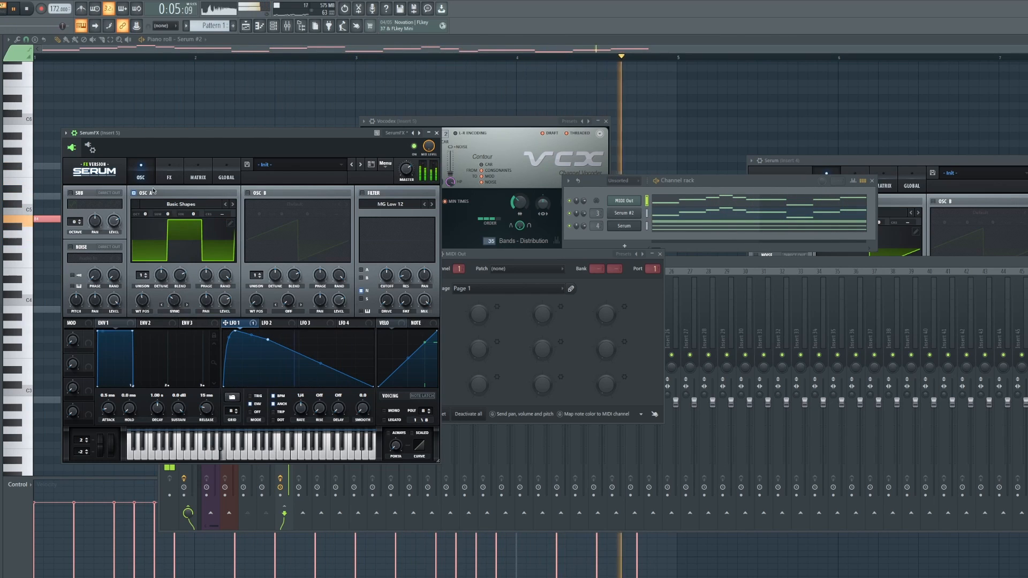
# Step: Reduce the amount of LFO 1 modulation on the SerumFX distortion level
pyautogui.click(168, 178)
pyautogui.moveTo(387, 212)
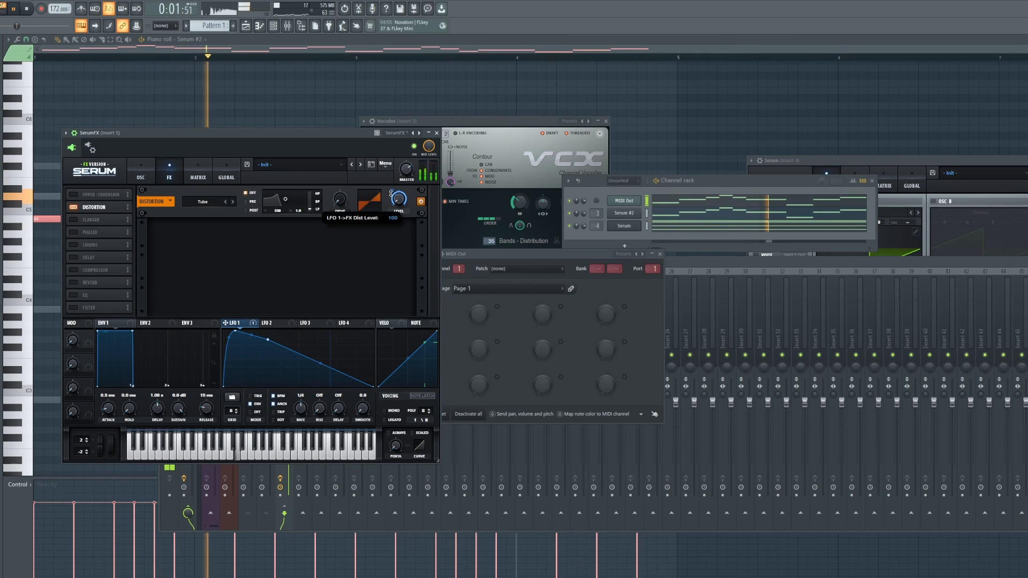
pyautogui.moveTo(386, 211); pyautogui.dragTo(388, 208)
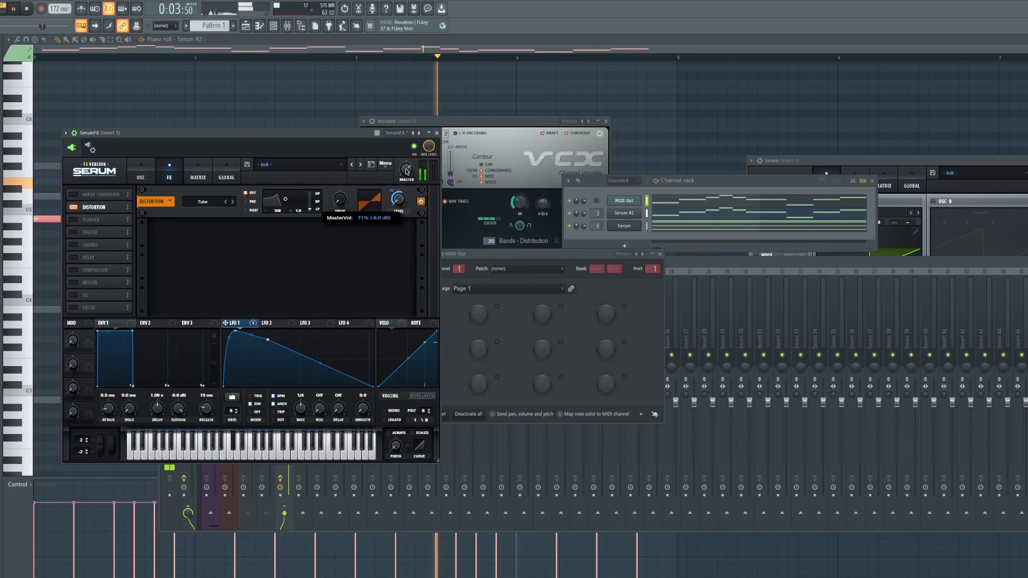
# Step: Switch the SerumFX distortion type to Downsample and adjust its drive and mix
pyautogui.click(203, 201)
pyautogui.click(222, 284)
pyautogui.moveTo(339, 200); pyautogui.dragTo(377, 236)
pyautogui.click(399, 211)
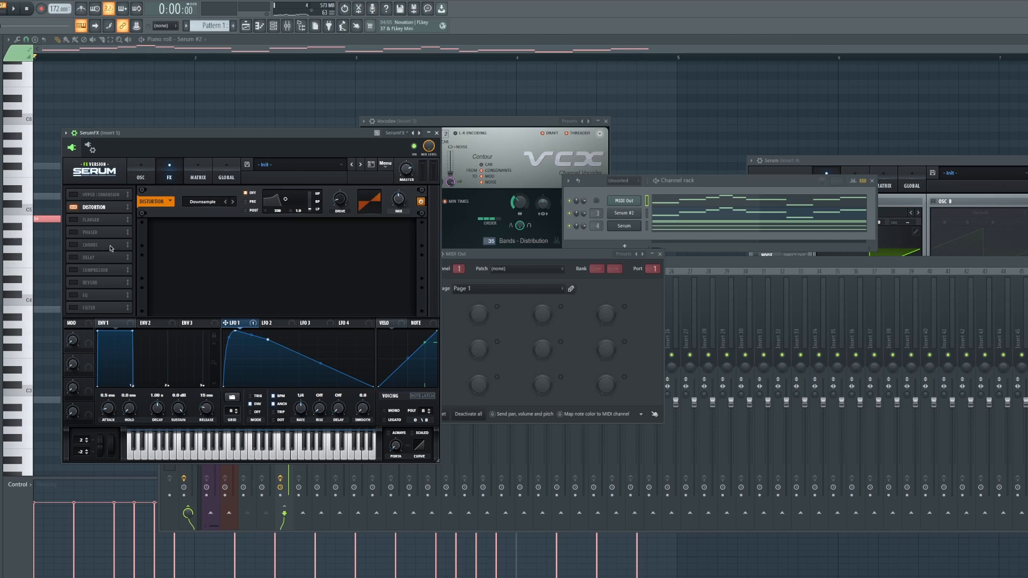
# Step: Enable the Chorus in SerumFX and adjust its mix and low-pass filter while the pattern plays
pyautogui.click(74, 245)
pyautogui.press('space')
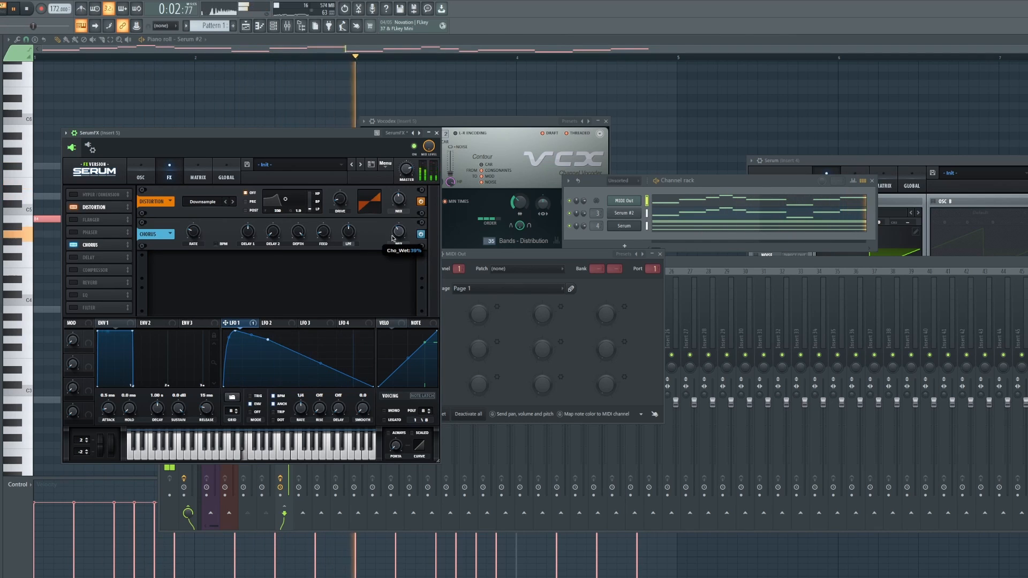
pyautogui.click(349, 245)
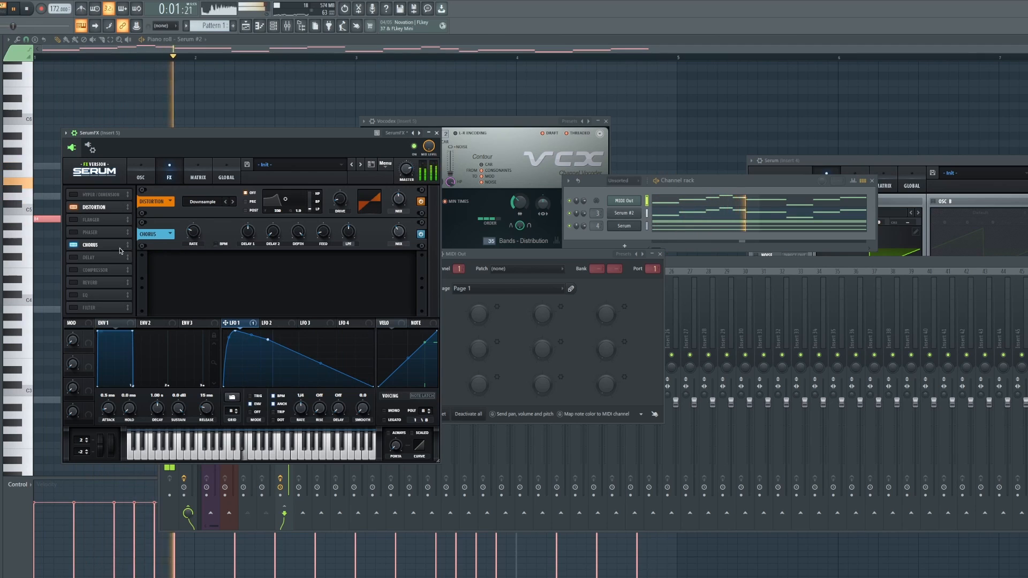
# Step: Enable the Phaser with 0% depth and LFO 1 modulating its frequency, and add a ping-pong Delay with modulated mix
pyautogui.click(90, 232)
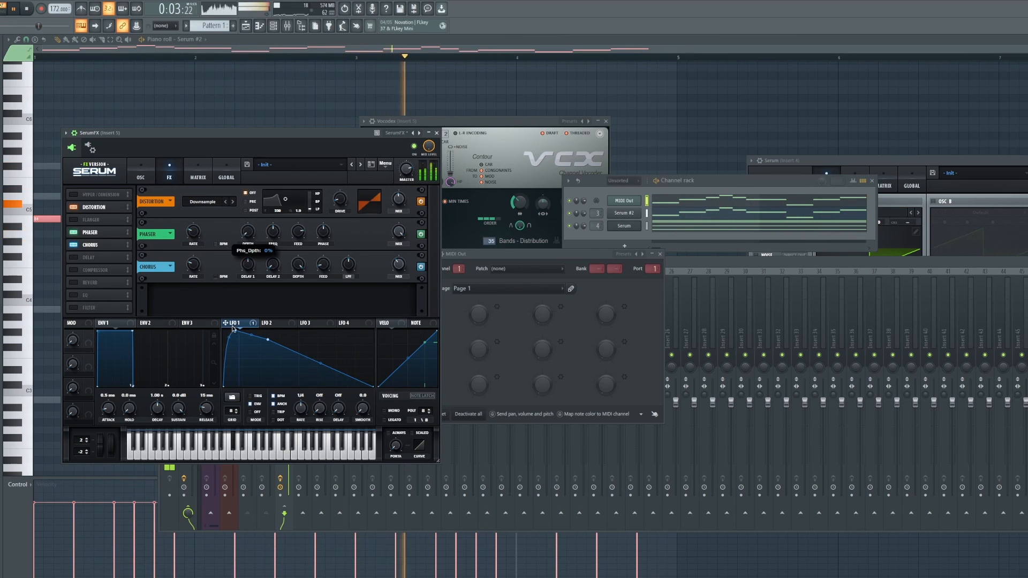
pyautogui.moveTo(272, 268); pyautogui.dragTo(270, 239)
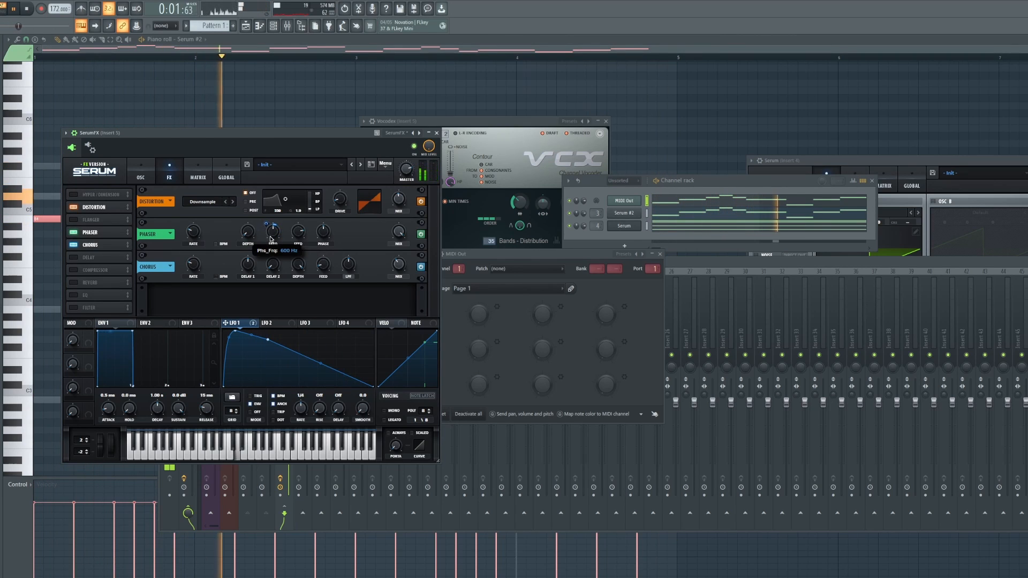
pyautogui.moveTo(389, 250); pyautogui.dragTo(381, 261)
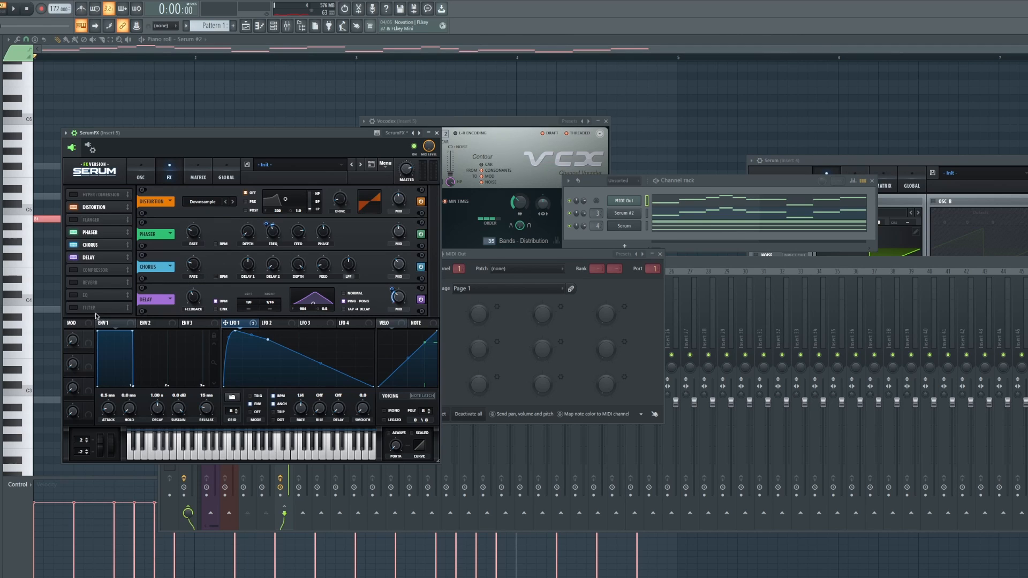
# Step: Set the SerumFX effects filter type to Combs and adjust its drive, damping and mix while the pattern plays
pyautogui.scroll(-2, 284, 251)
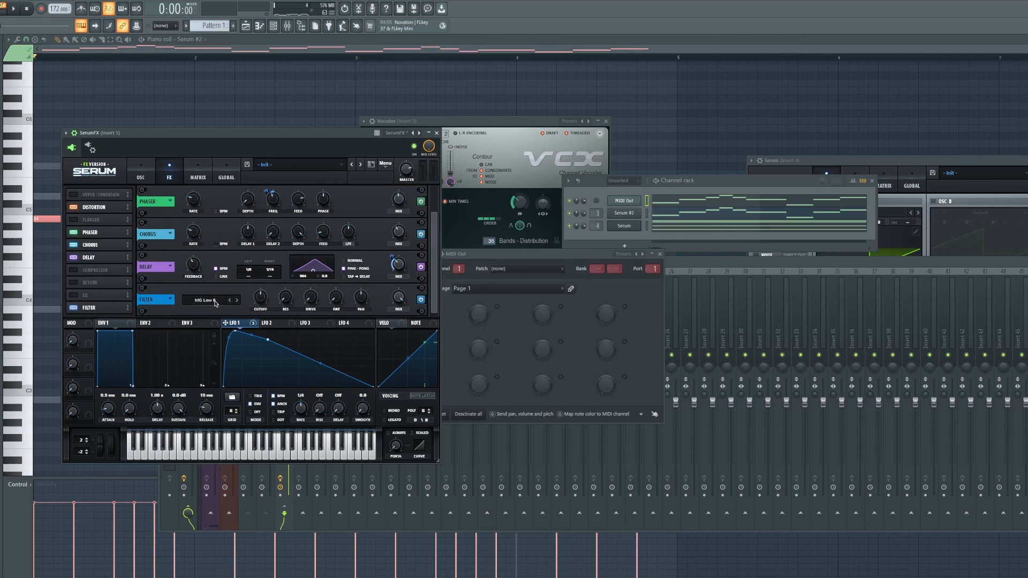
pyautogui.click(217, 301)
pyautogui.moveTo(217, 341)
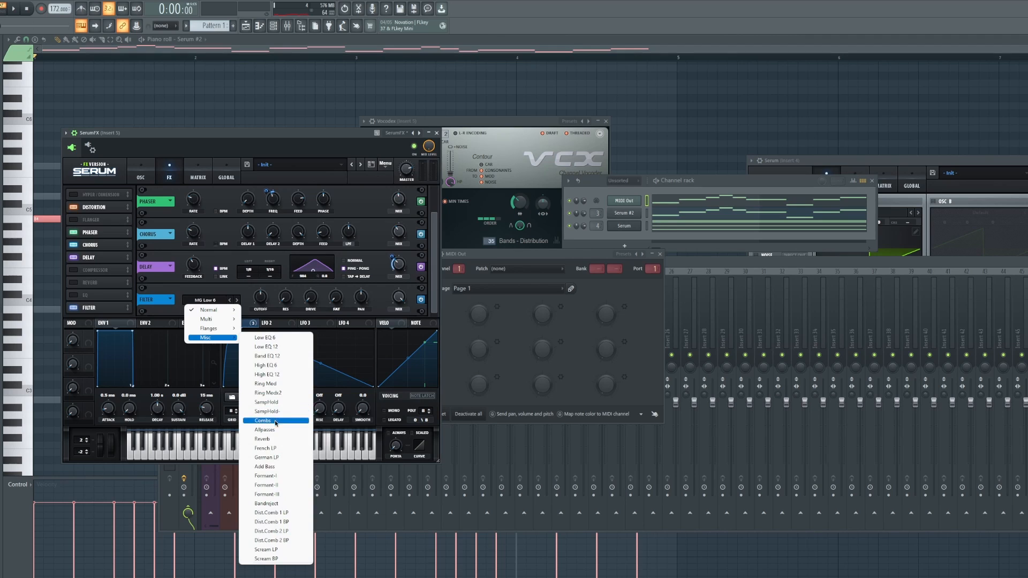
pyautogui.click(275, 423)
pyautogui.press('space')
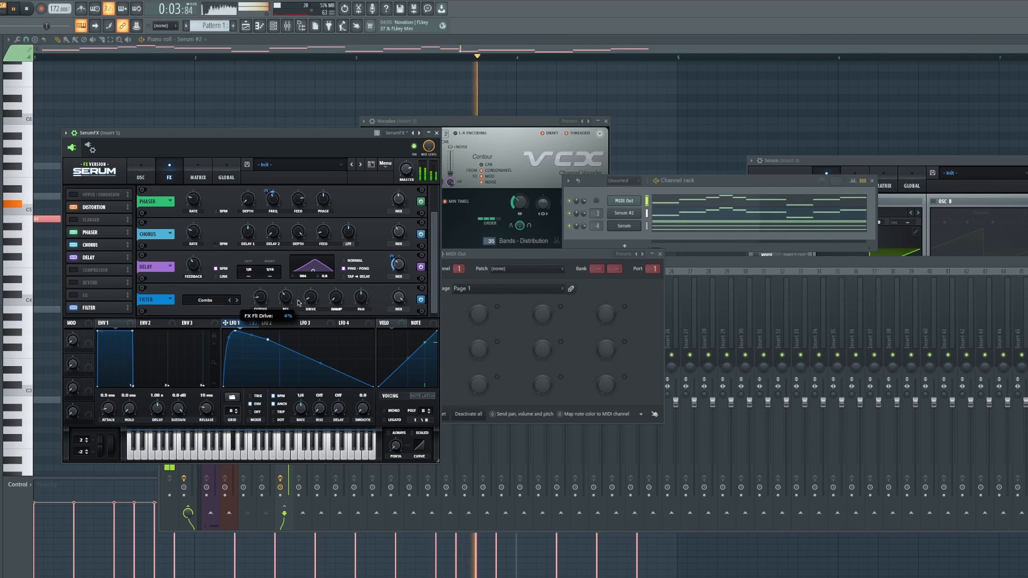
pyautogui.moveTo(380, 334); pyautogui.dragTo(379, 346)
pyautogui.moveTo(392, 301); pyautogui.dragTo(391, 311)
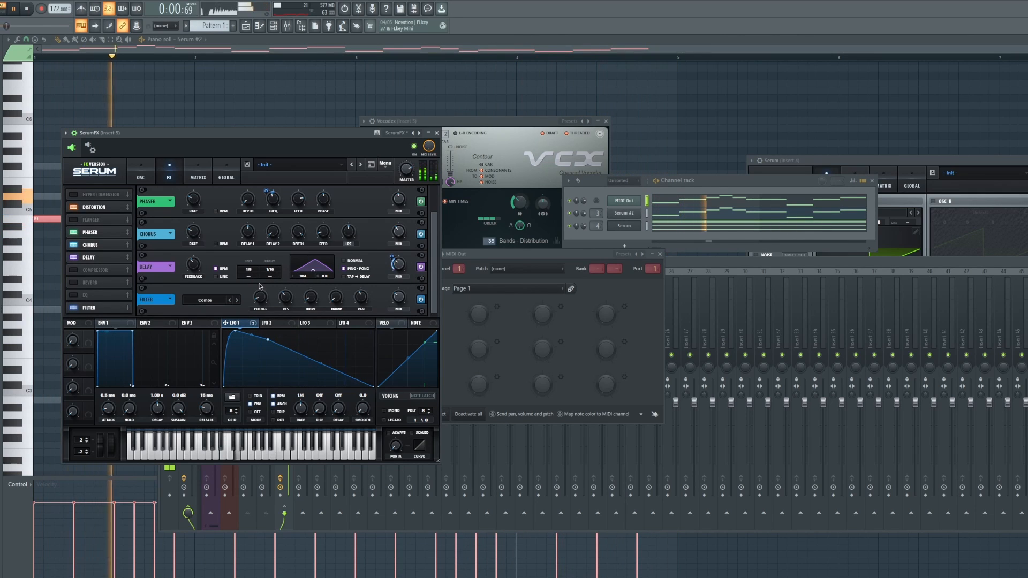
# Step: Load Disperser after SerumFX on Insert 5 and raise its frequency while the pattern plays
pyautogui.press('space')
pyautogui.click(140, 171)
pyautogui.click(1025, 321)
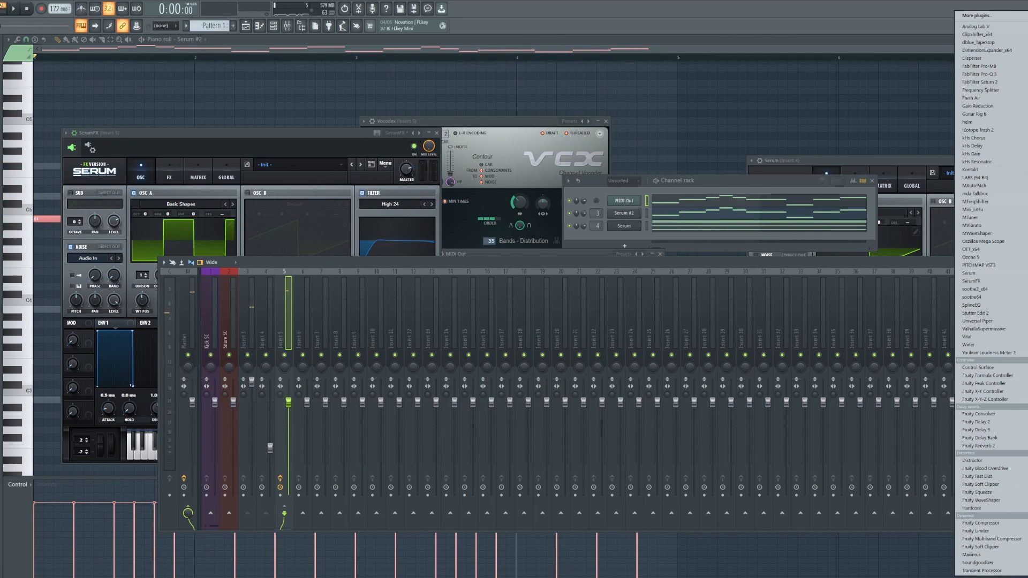
pyautogui.click(781, 262)
pyautogui.moveTo(794, 265); pyautogui.dragTo(542, 273)
pyautogui.click(884, 323)
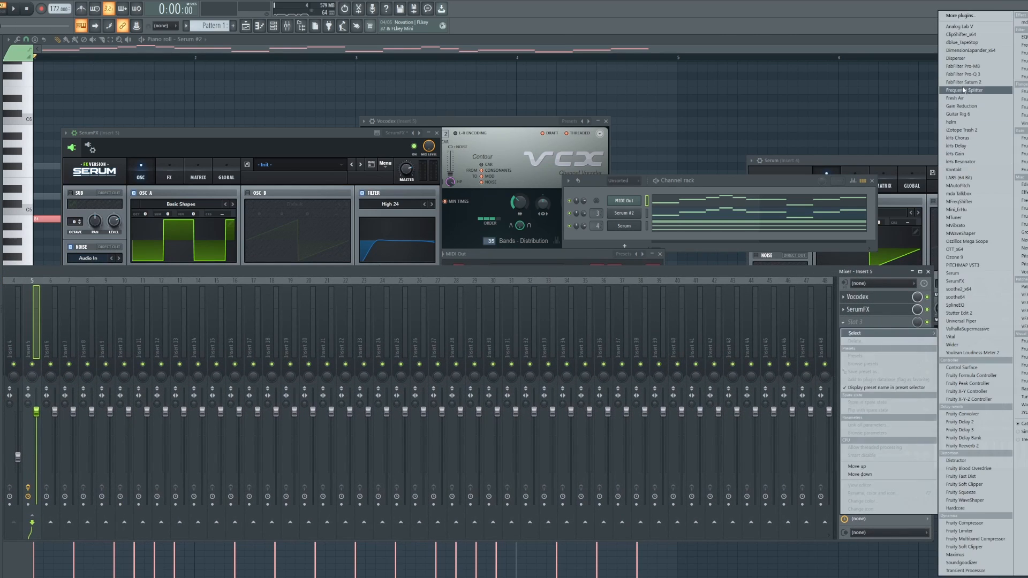
pyautogui.click(972, 59)
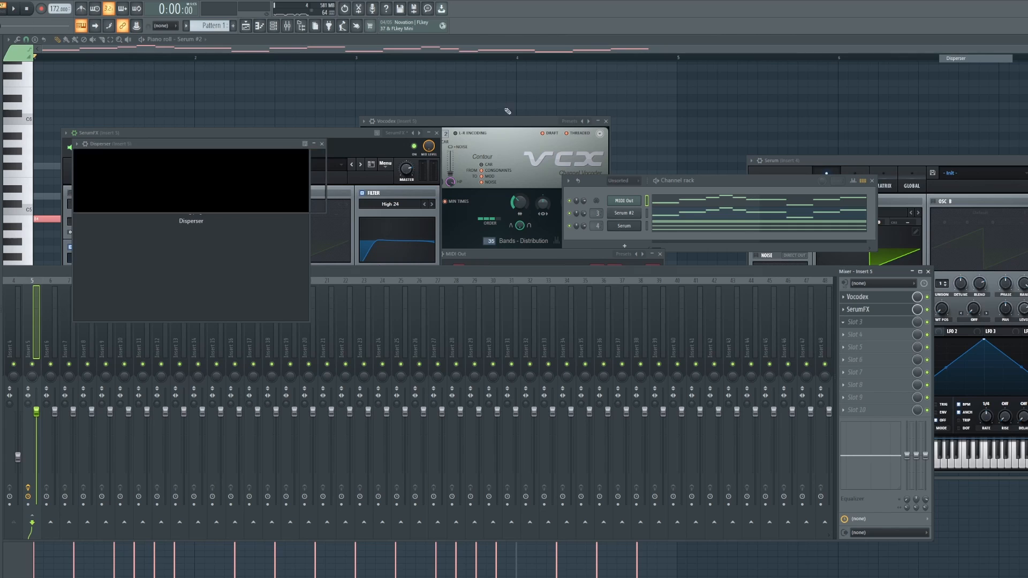
pyautogui.press('space')
pyautogui.moveTo(220, 171); pyautogui.dragTo(272, 172)
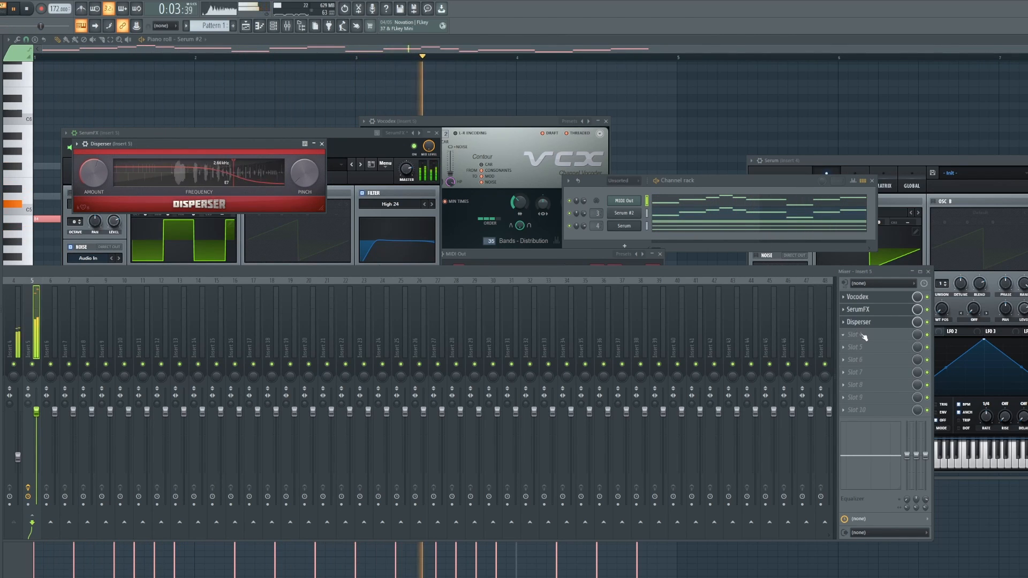
# Step: Load Gain Reduction in the slot after Disperser and move its window clear of the other plugins
pyautogui.click(883, 335)
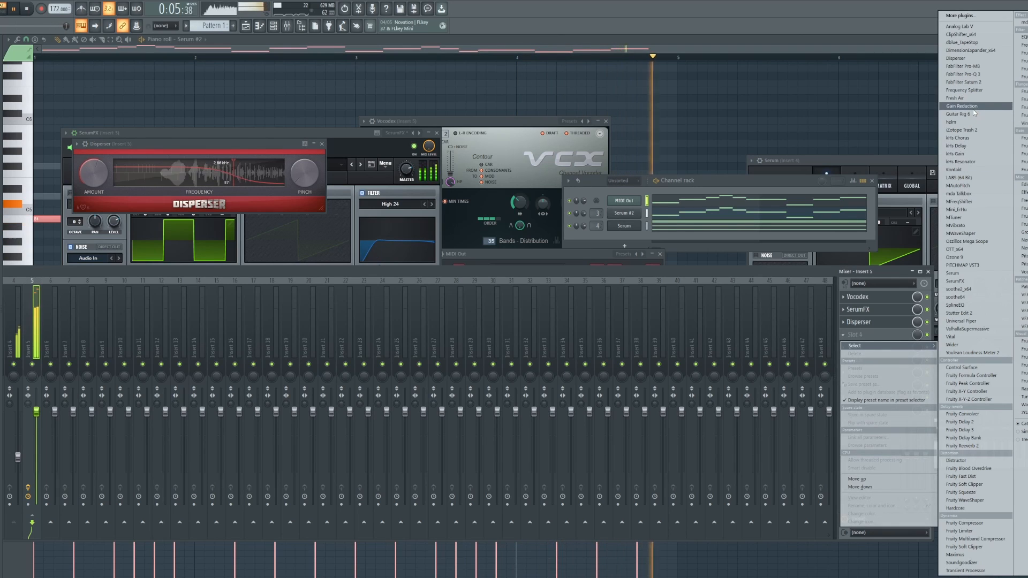
pyautogui.click(961, 106)
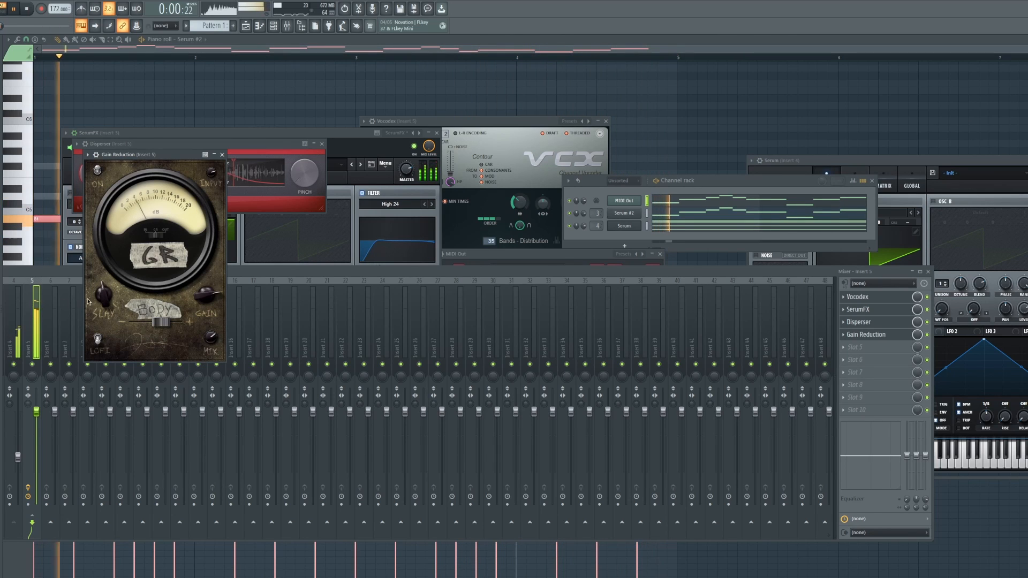
pyautogui.moveTo(140, 154); pyautogui.dragTo(430, 227)
# Step: Reshape LFO 3 in SerumFX into a falling ramp with its peak near the start, in envelope mode, and audition it
pyautogui.moveTo(249, 132); pyautogui.dragTo(465, 134)
pyautogui.press('space')
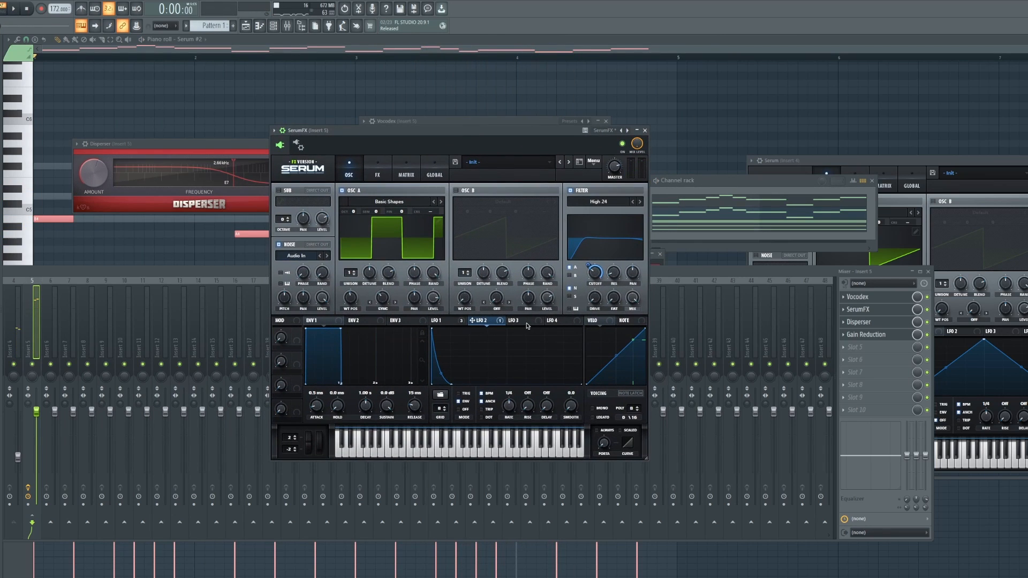
pyautogui.click(517, 321)
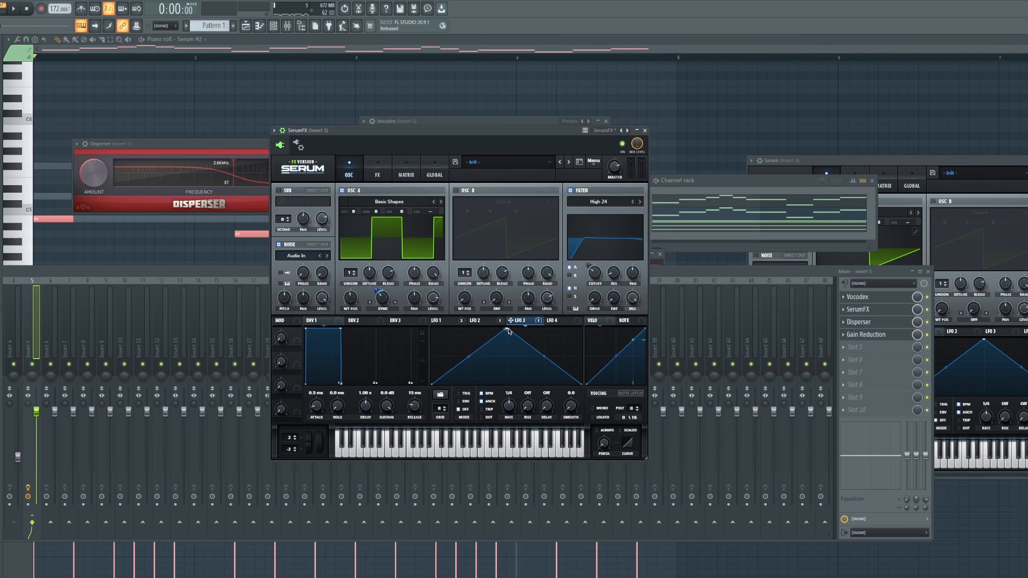
pyautogui.press('space')
pyautogui.moveTo(508, 330); pyautogui.dragTo(439, 327)
pyautogui.click(459, 402)
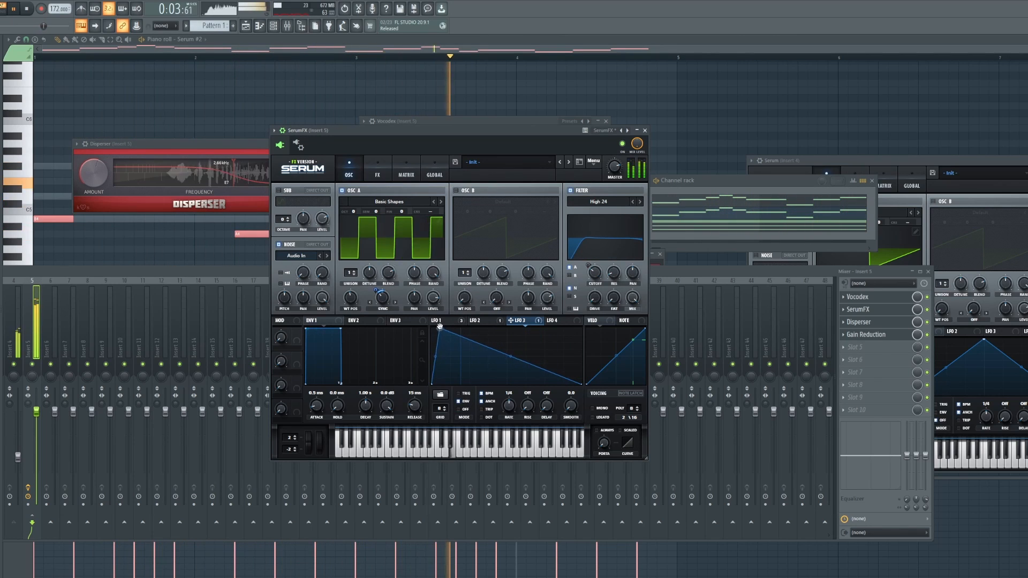
pyautogui.press('space')
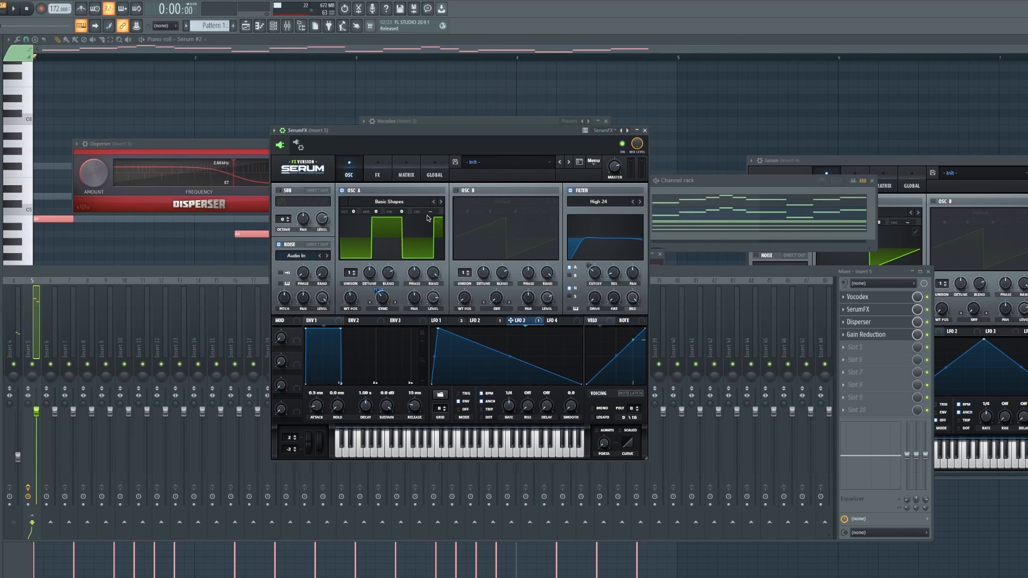
# Step: Audition the LFO 3 modulation of oscillator A's warp and set the Vocodex band count to 47
pyautogui.moveTo(376, 289)
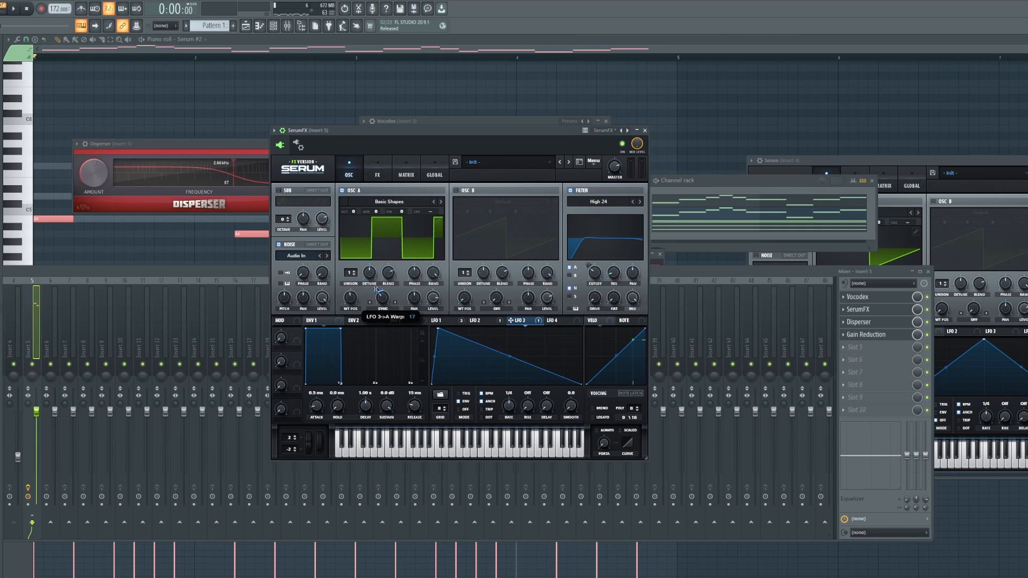
pyautogui.press('space')
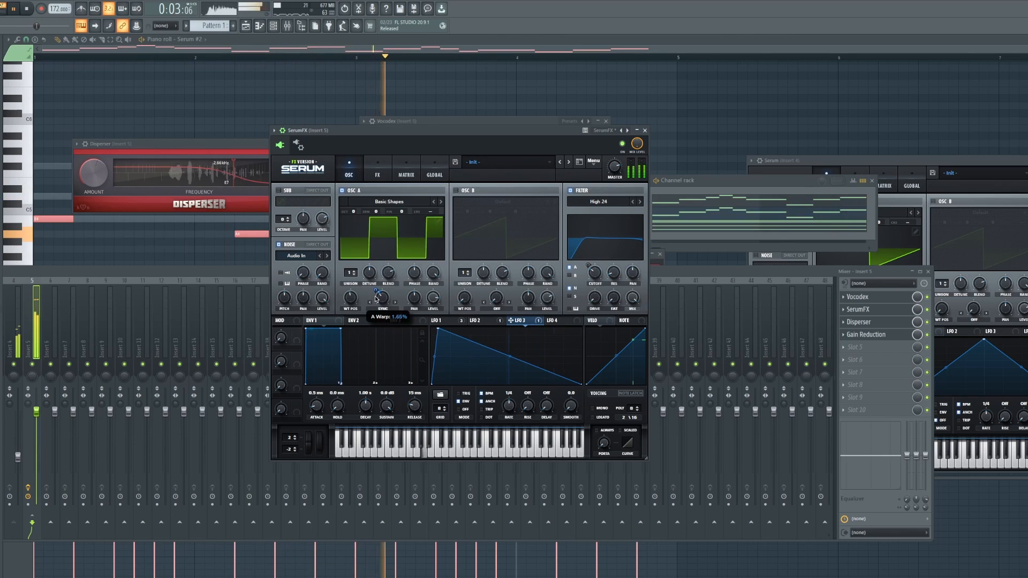
pyautogui.press('space')
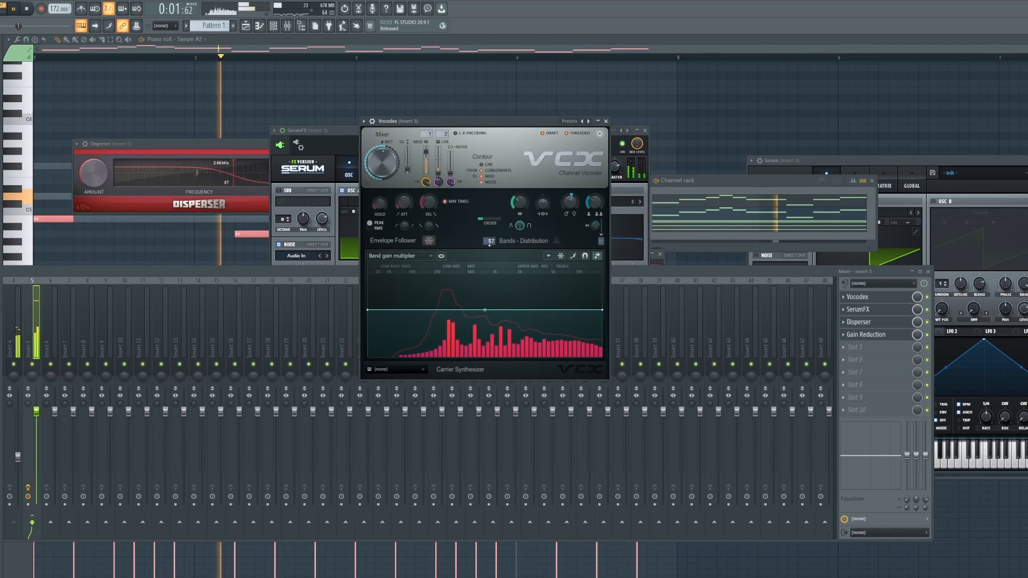
pyautogui.press('space')
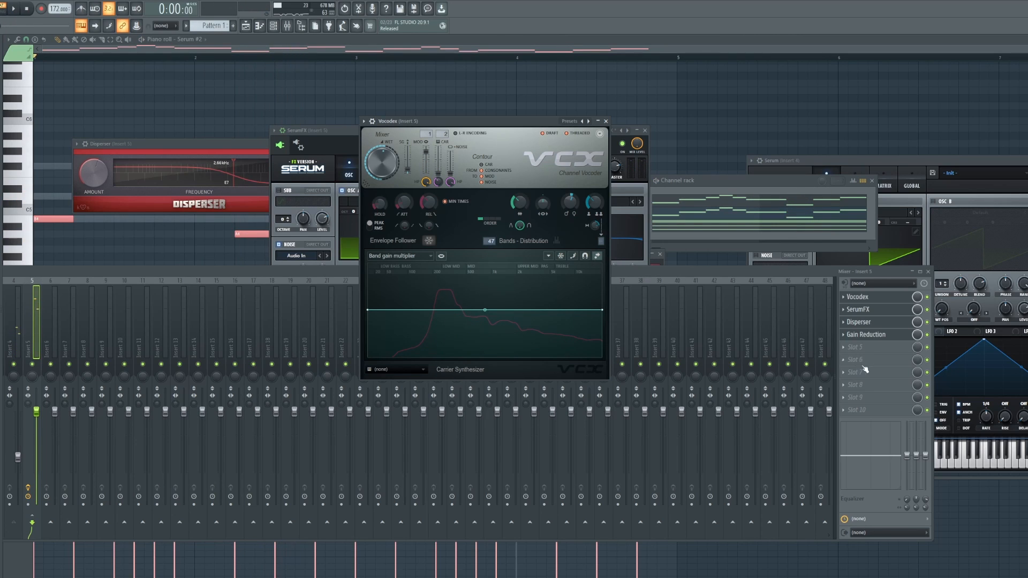
# Step: Load FabFilter Pro-Q 3 after Gain Reduction and apply its Low Cut preset
pyautogui.click(867, 347)
pyautogui.click(968, 76)
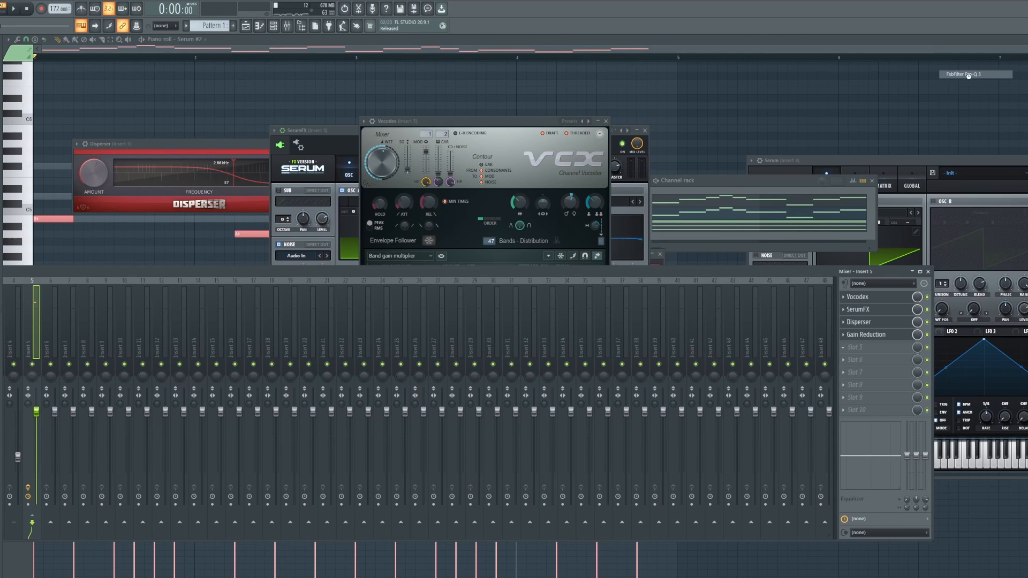
pyautogui.click(321, 93)
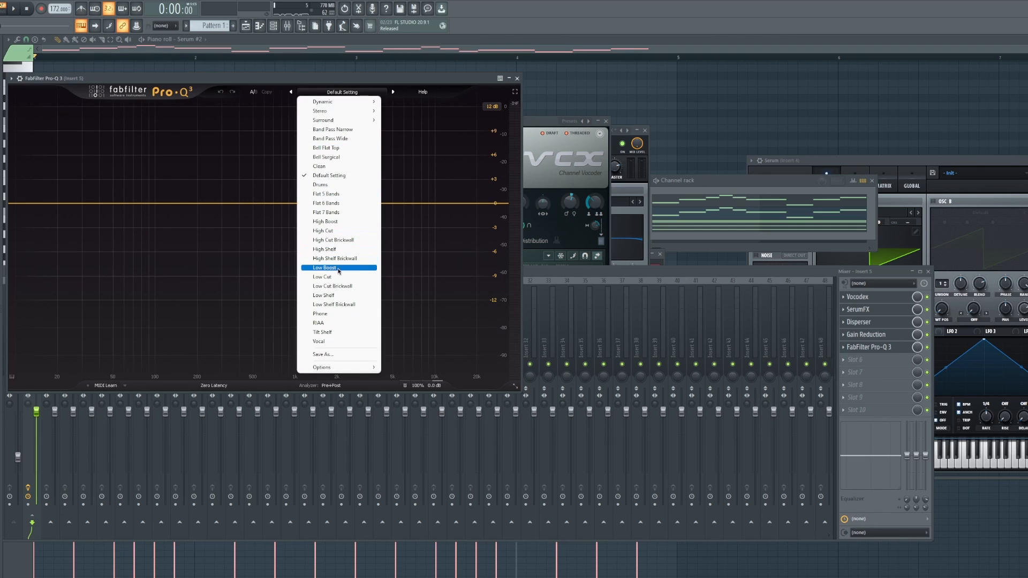
pyautogui.click(322, 277)
# Step: Set the low cut to about 96 Hz with a 30 dB/oct slope and a Q of about 0.81 while the pattern plays
pyautogui.press('space')
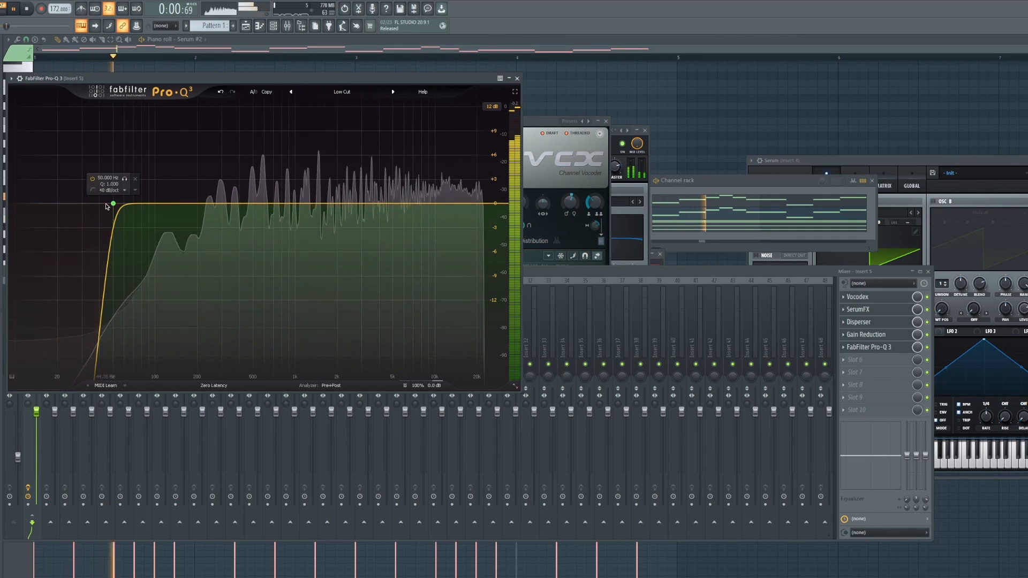
pyautogui.moveTo(118, 208); pyautogui.dragTo(155, 220)
pyautogui.scroll(-1, 158, 218)
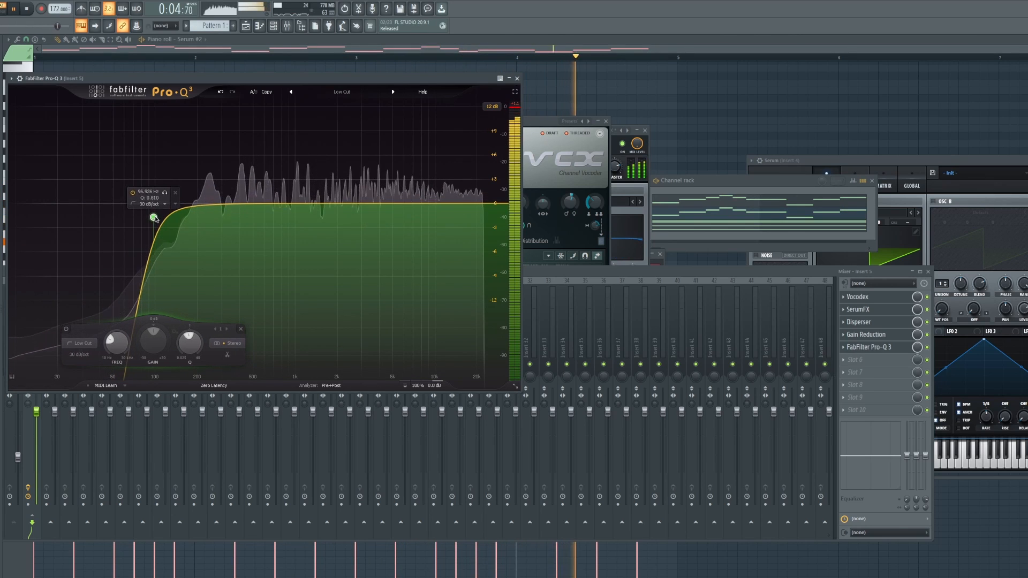
pyautogui.press('space')
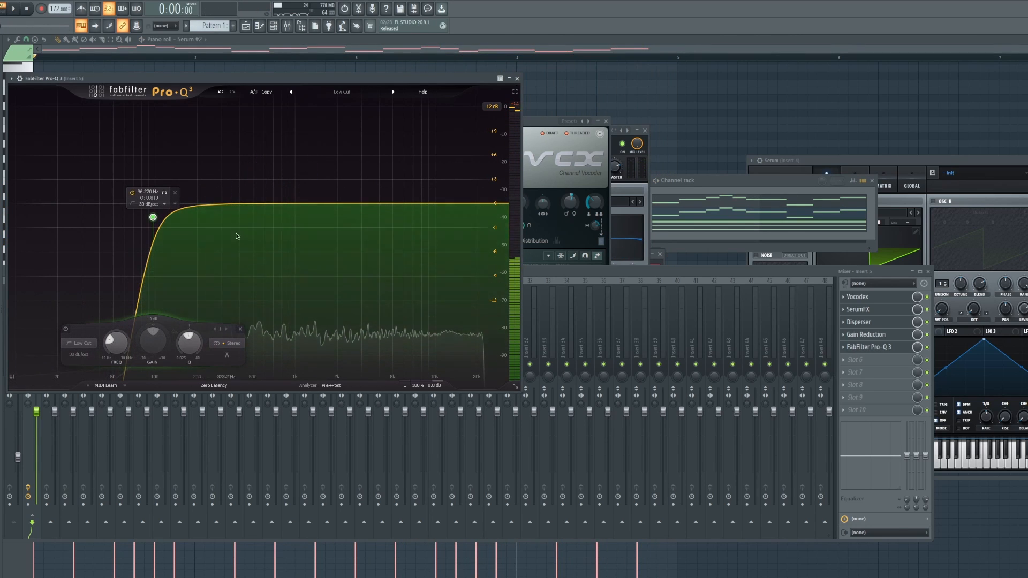
# Step: Add a 24 dB/oct high cut at about 13 kHz and a shallow bell cut in the low mids
pyautogui.click(499, 207)
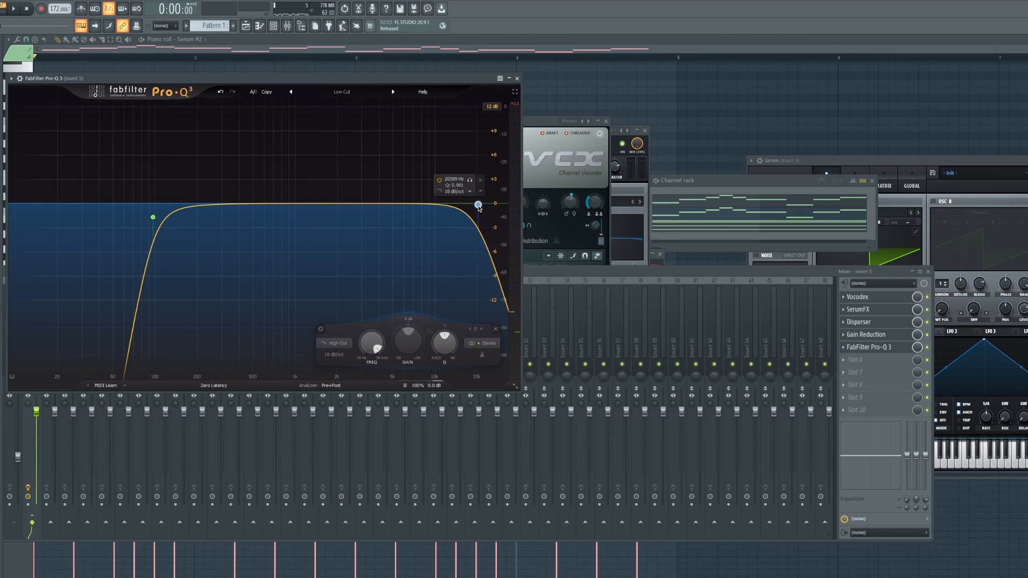
pyautogui.press('space')
pyautogui.moveTo(471, 207); pyautogui.dragTo(451, 206)
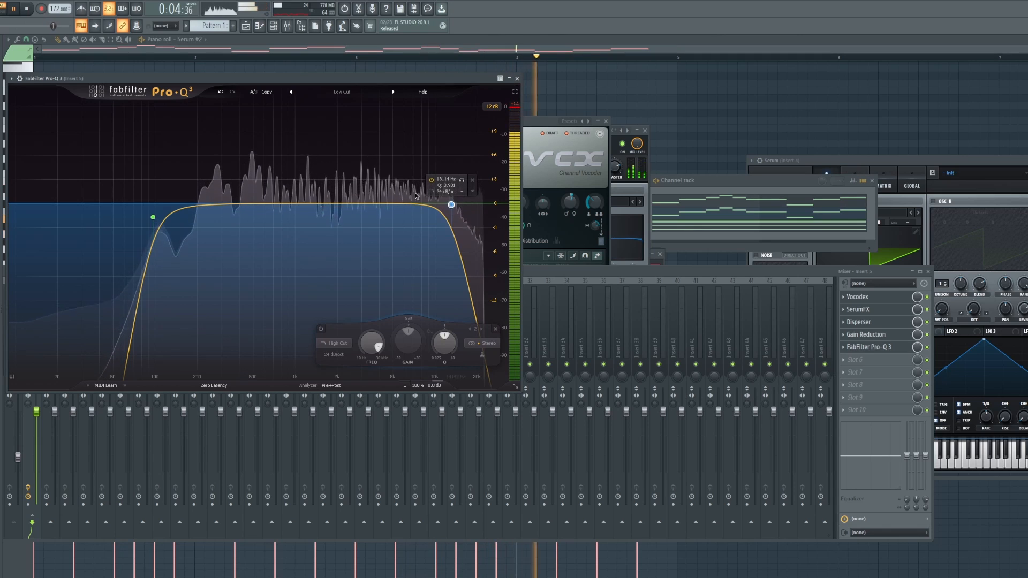
pyautogui.moveTo(209, 204); pyautogui.dragTo(226, 217)
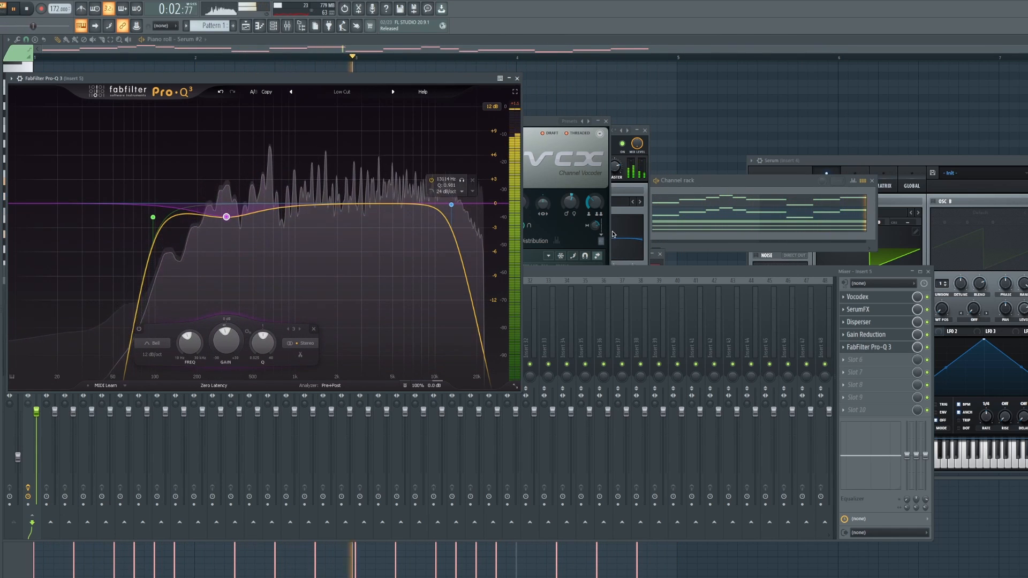
pyautogui.press('space')
# Step: Load soothe2 after the equalizer and raise band 2 to 2.5 dB sensitivity at about 2.4 kHz
pyautogui.click(855, 360)
pyautogui.moveTo(856, 370)
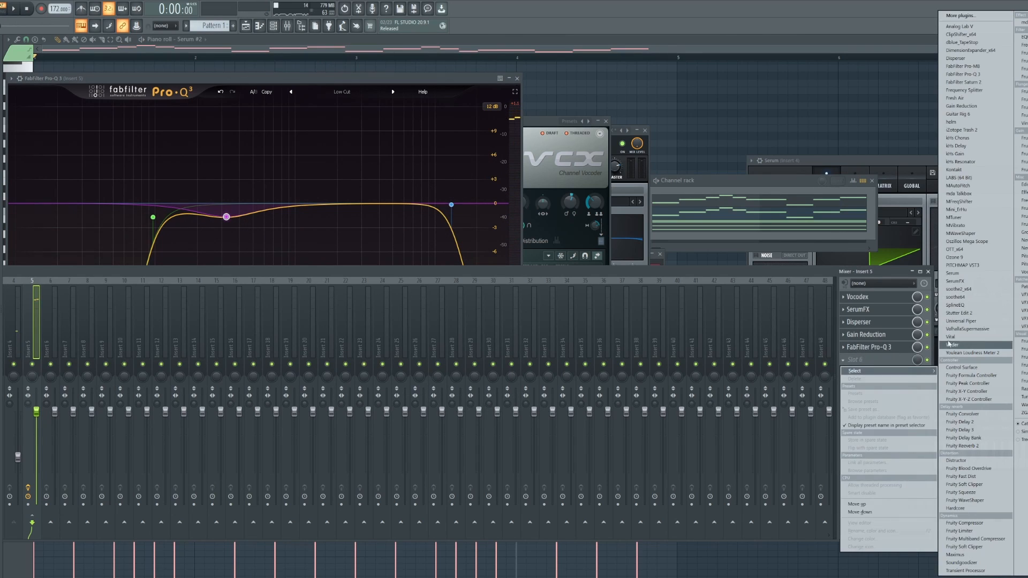
pyautogui.click(958, 289)
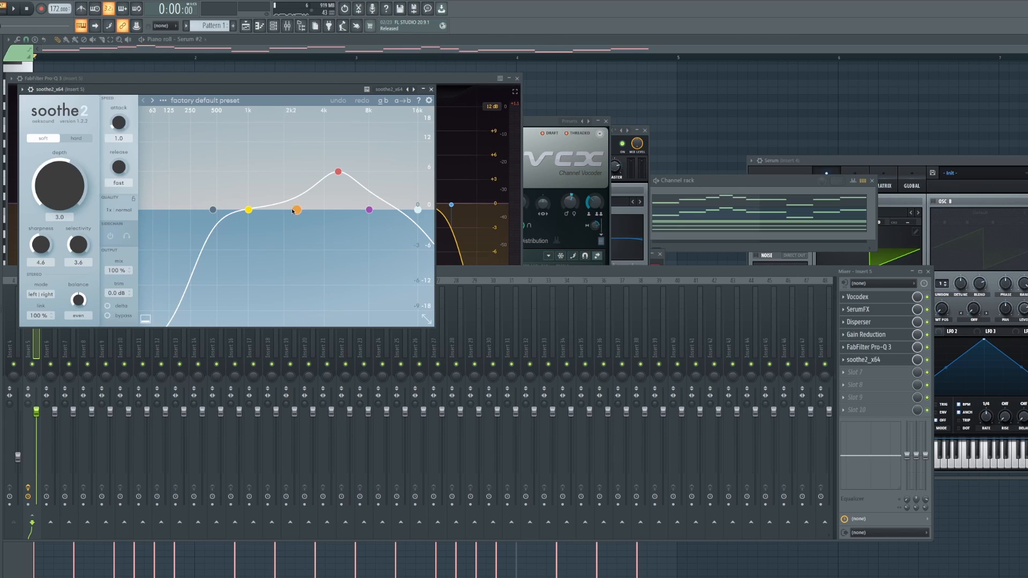
pyautogui.moveTo(297, 210); pyautogui.dragTo(295, 194)
pyautogui.press('space')
# Step: Switch soothe2 to hard mode with depth -1.2 and sharpness 5.8, and shift band 2 to about 2.2 kHz
pyautogui.scroll(1, 64, 196)
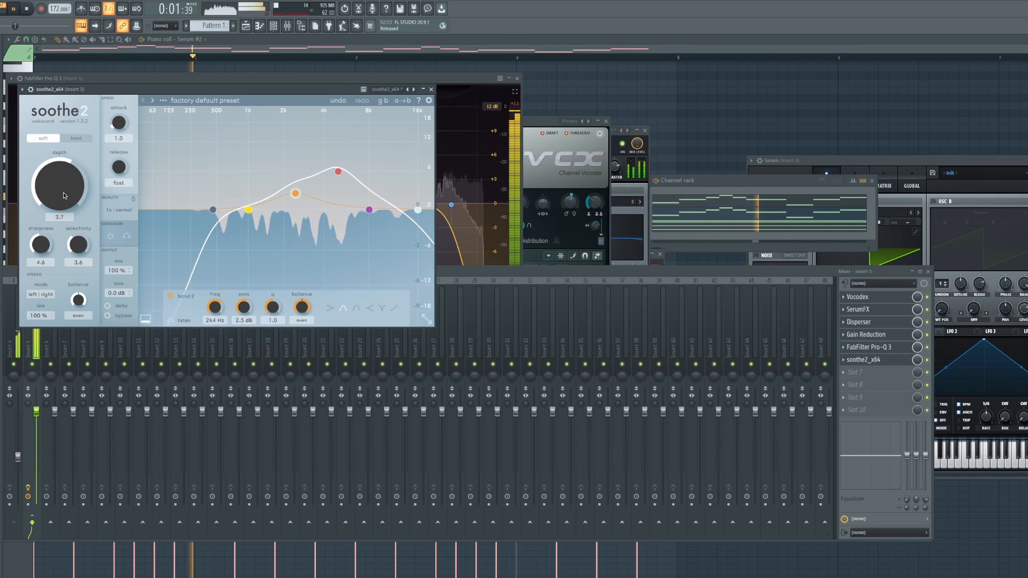
pyautogui.scroll(10, 59, 196)
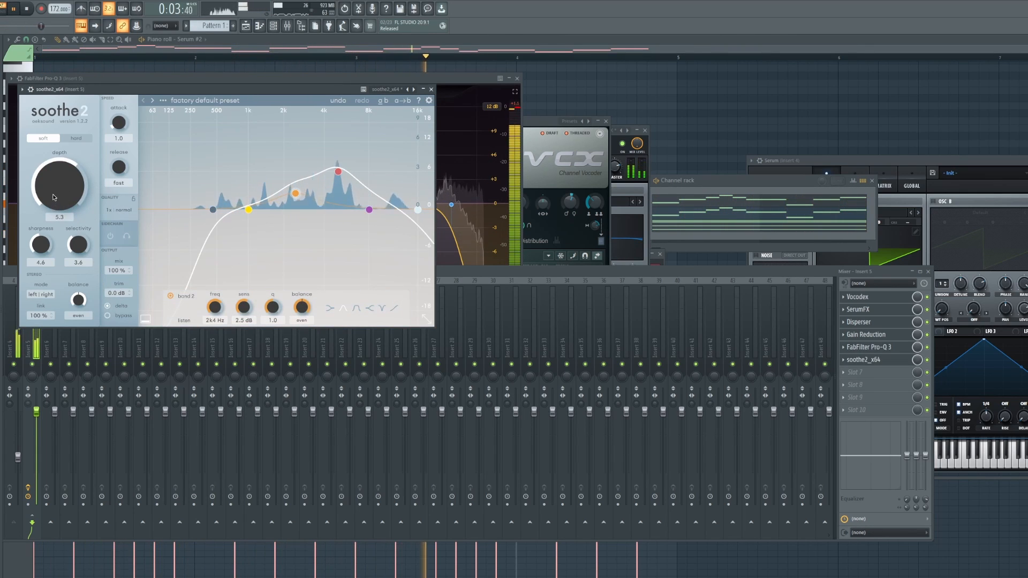
pyautogui.click(76, 138)
pyautogui.moveTo(61, 188); pyautogui.dragTo(59, 308)
pyautogui.moveTo(41, 246); pyautogui.dragTo(42, 224)
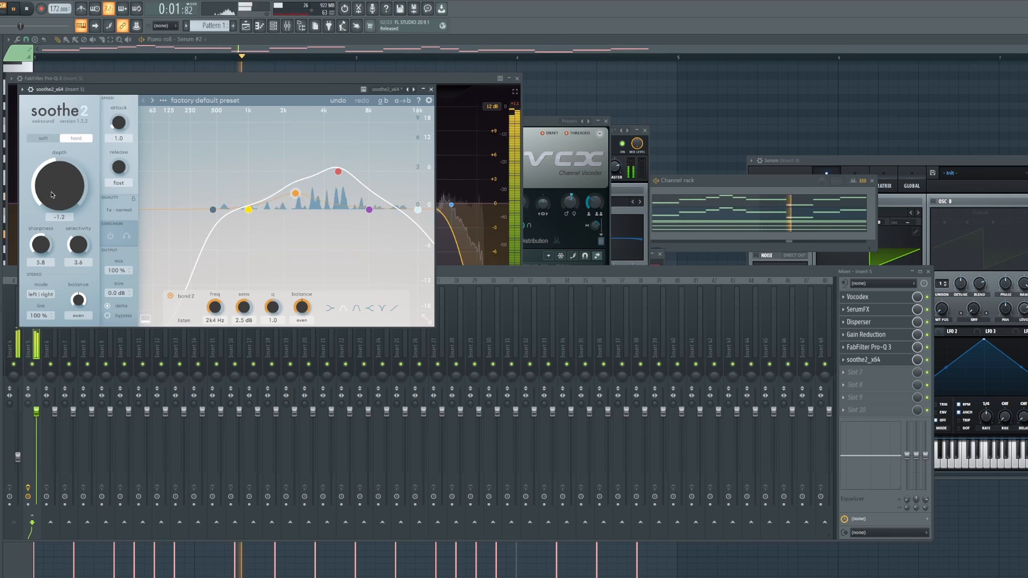
pyautogui.moveTo(289, 195); pyautogui.dragTo(290, 193)
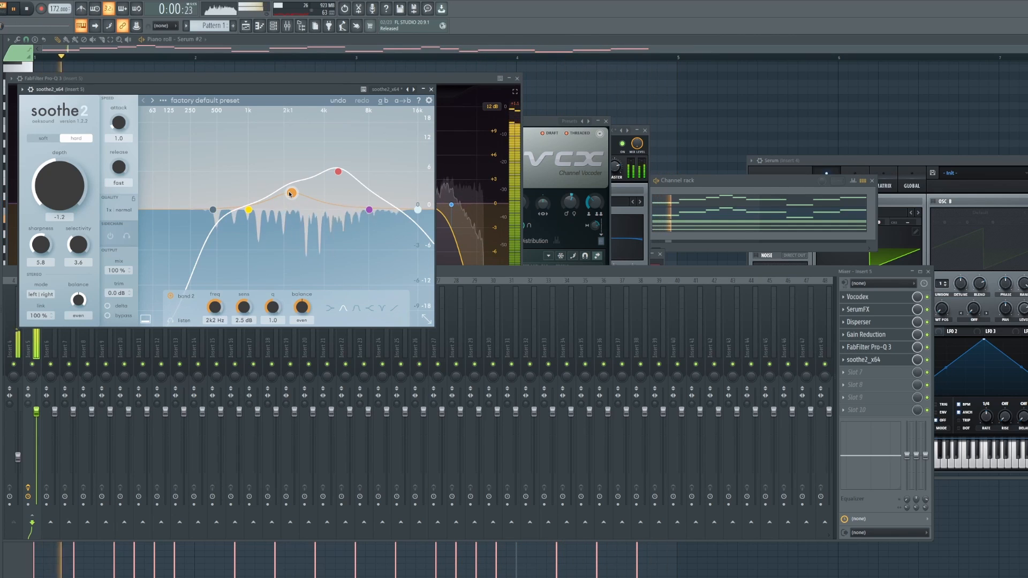
pyautogui.press('space')
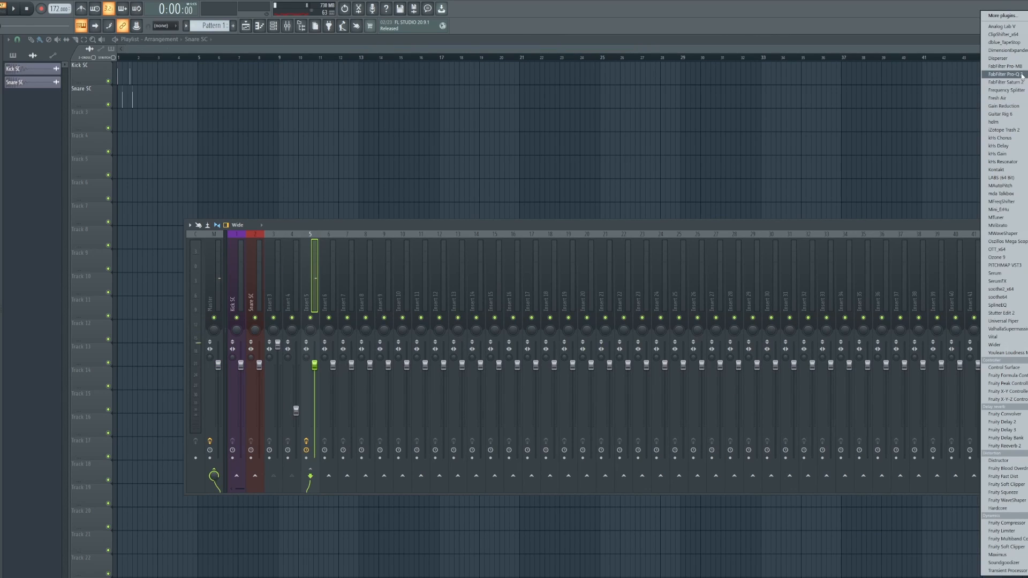
# Step: Load FabFilter Pro-MB on Insert 5, add a compression band from about 120 to 500 Hz and solo it
pyautogui.click(1019, 67)
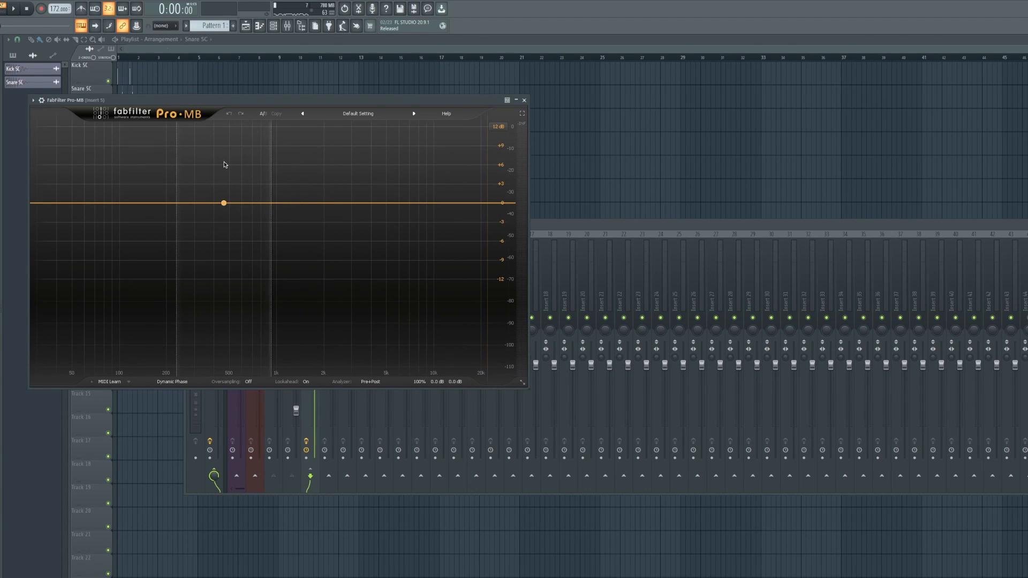
pyautogui.press('space')
pyautogui.click(180, 203)
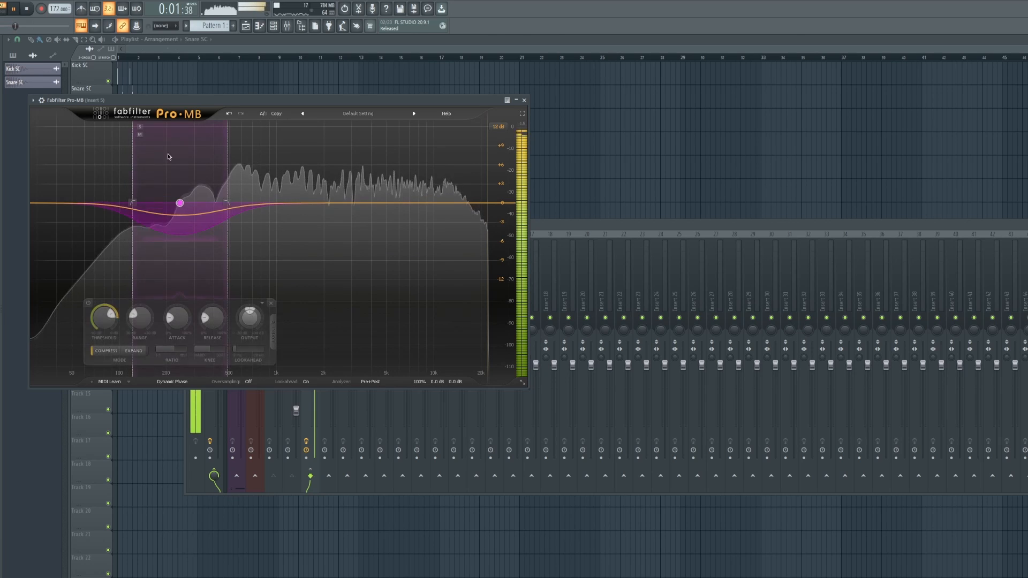
pyautogui.click(140, 127)
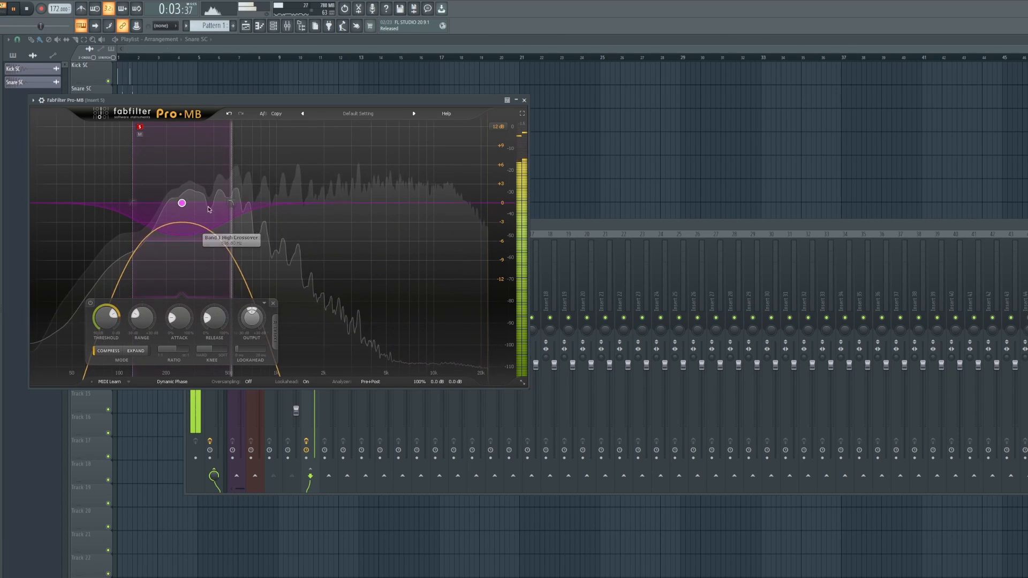
# Step: Lower the band's threshold, deepen its range, raise its output to about +11.5 dB and unsolo it
pyautogui.moveTo(108, 321); pyautogui.dragTo(143, 337)
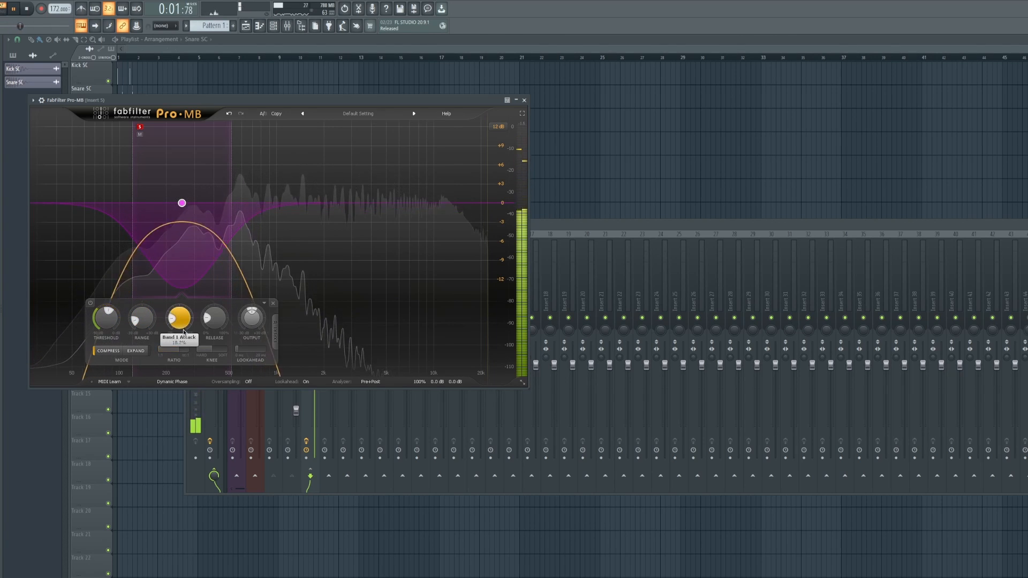
pyautogui.moveTo(259, 318); pyautogui.dragTo(262, 294)
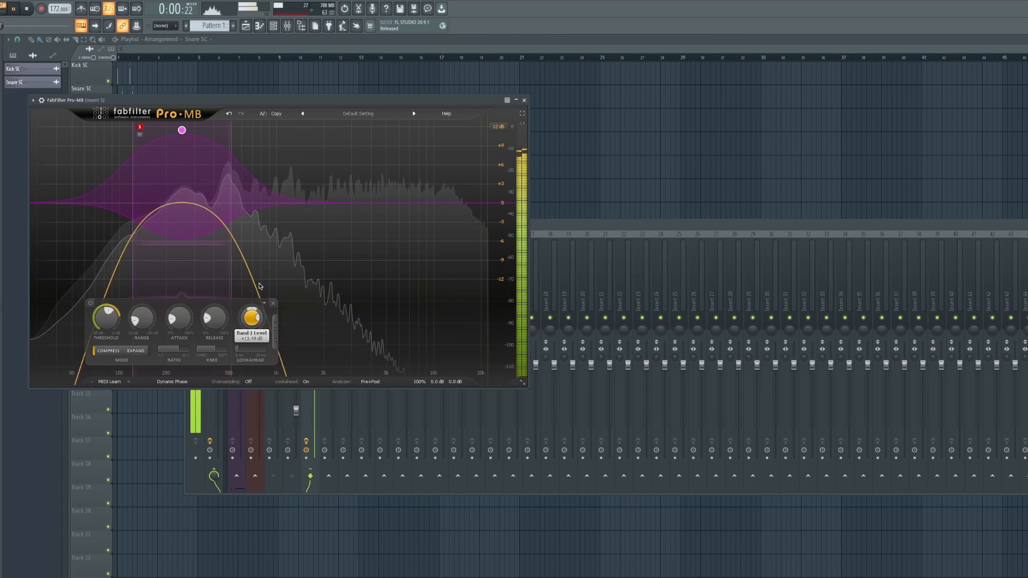
pyautogui.click(140, 128)
# Step: Add and solo a second Pro-MB band from about 500 Hz to 7 kHz, lower its threshold and range, raise its output, and unsolo it
pyautogui.click(277, 129)
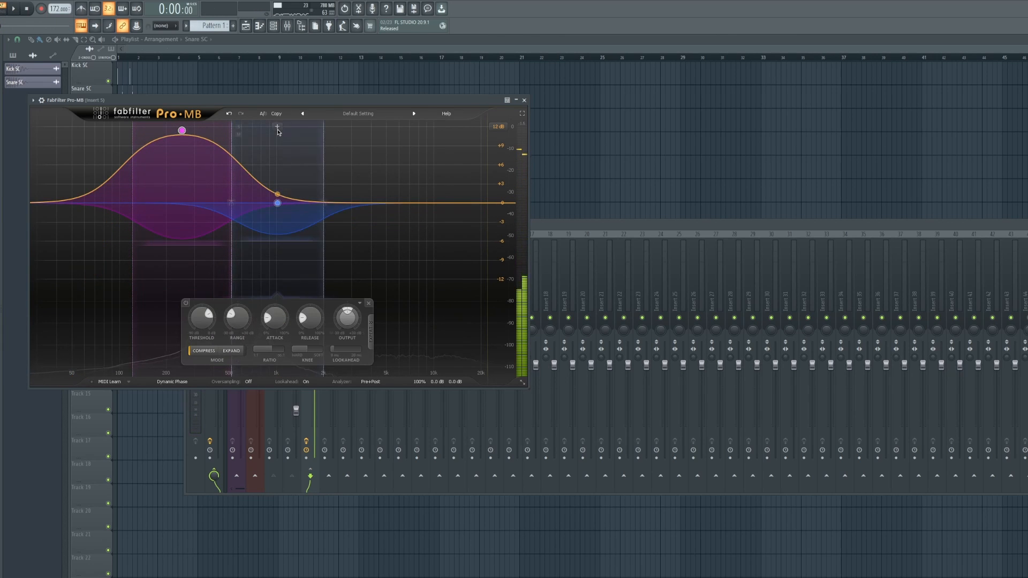
pyautogui.click(239, 128)
pyautogui.moveTo(322, 154); pyautogui.dragTo(407, 161)
pyautogui.moveTo(246, 316); pyautogui.dragTo(284, 358)
pyautogui.moveTo(390, 319); pyautogui.dragTo(391, 279)
pyautogui.click(239, 127)
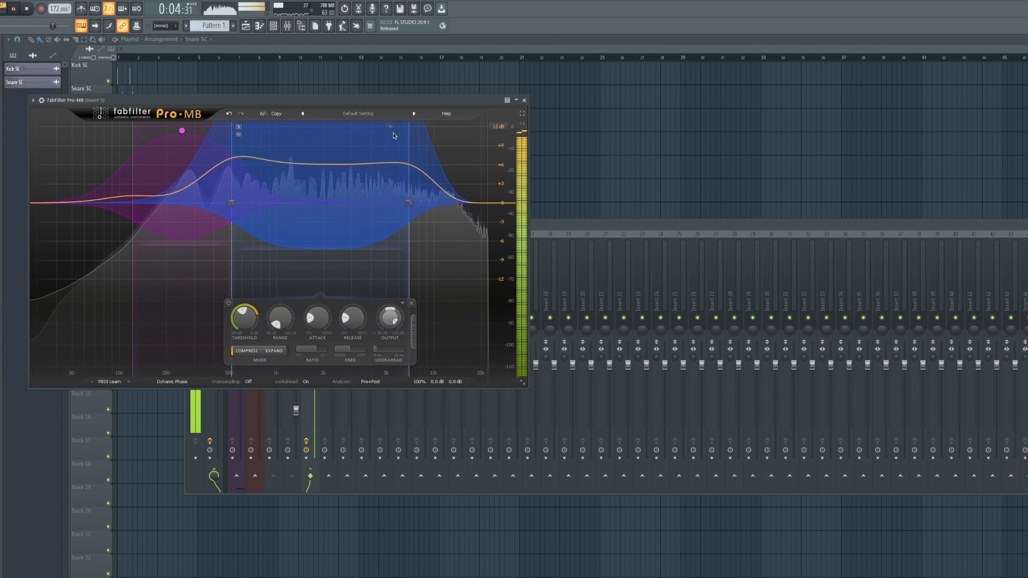
# Step: Add a soloed third band covering everything above about 7 kHz, lower its threshold and range, raise its output to about +7 dB, and unsolo it
pyautogui.click(433, 136)
pyautogui.press('space')
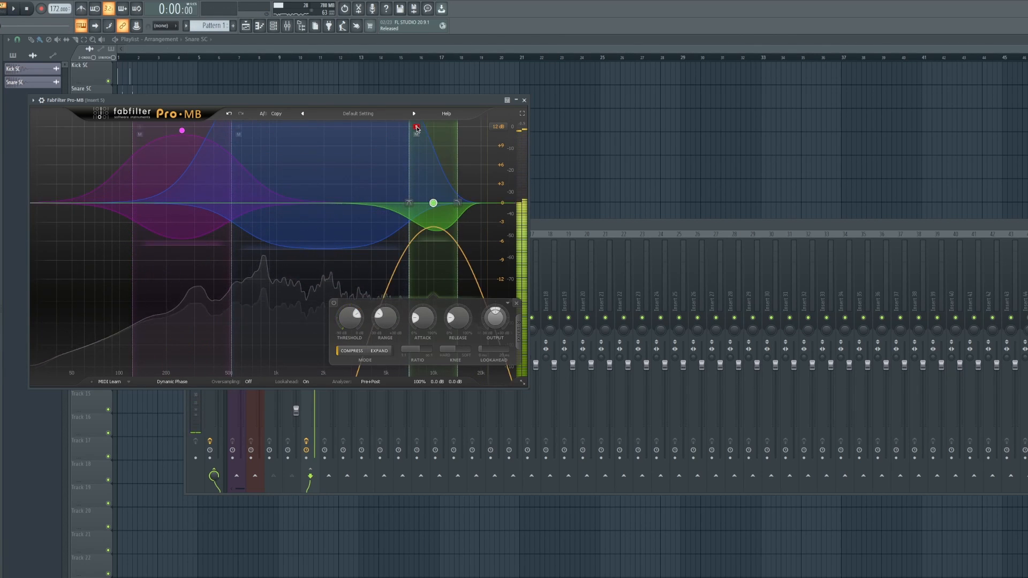
pyautogui.moveTo(459, 142); pyautogui.dragTo(507, 165)
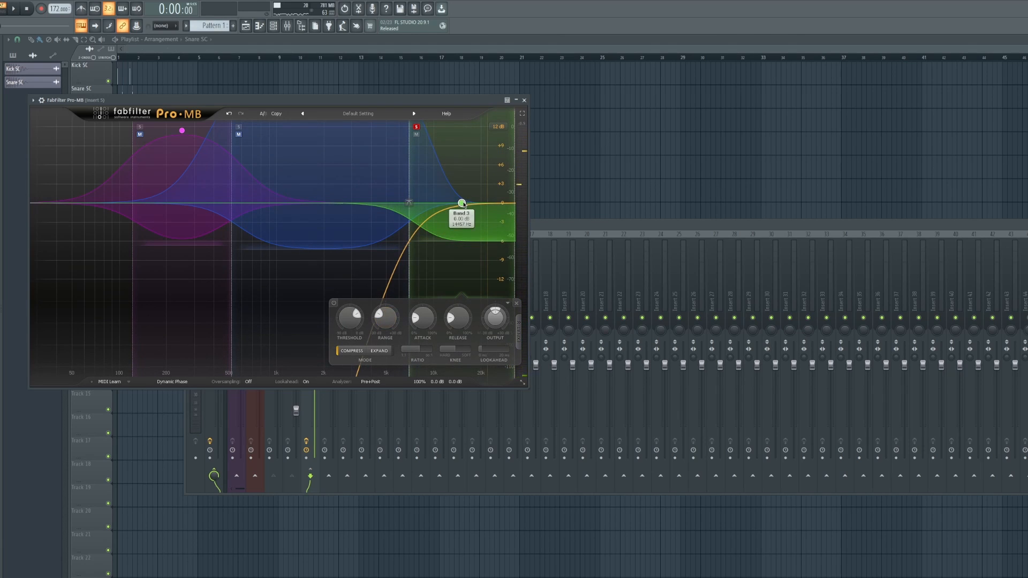
pyautogui.moveTo(350, 320); pyautogui.dragTo(386, 329)
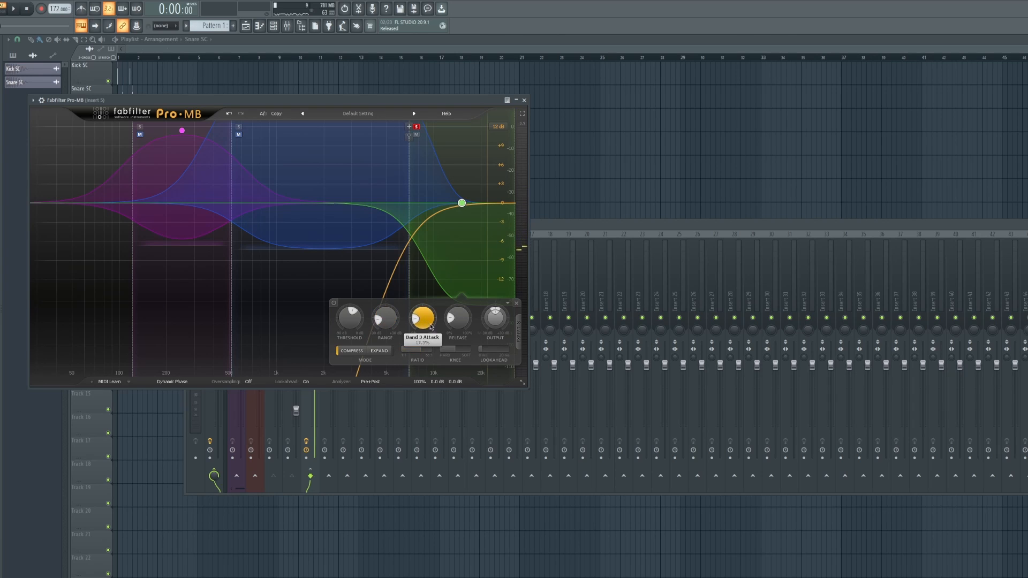
pyautogui.press('space')
pyautogui.moveTo(497, 324); pyautogui.dragTo(500, 300)
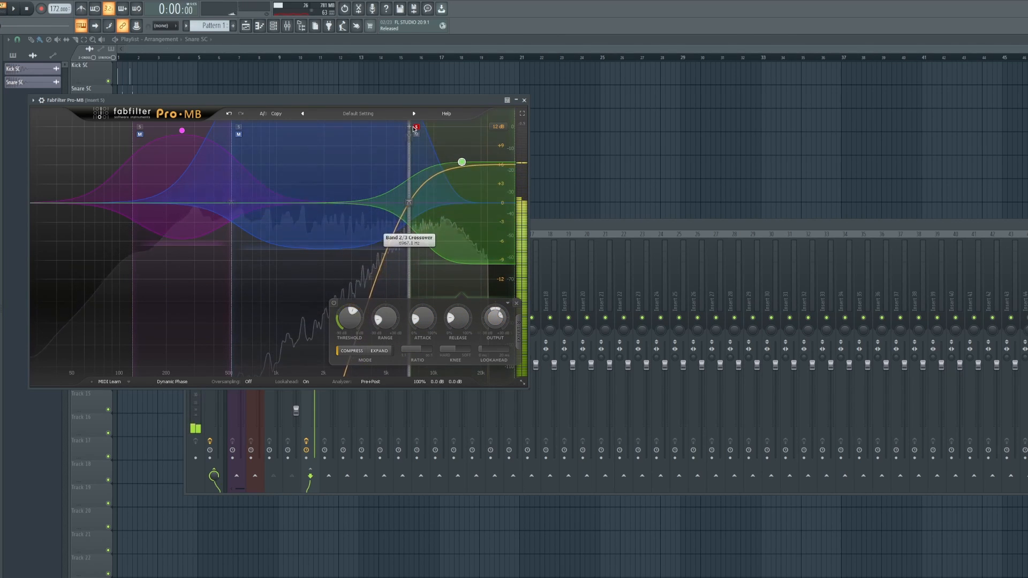
pyautogui.moveTo(495, 322); pyautogui.dragTo(495, 319)
pyautogui.press('space')
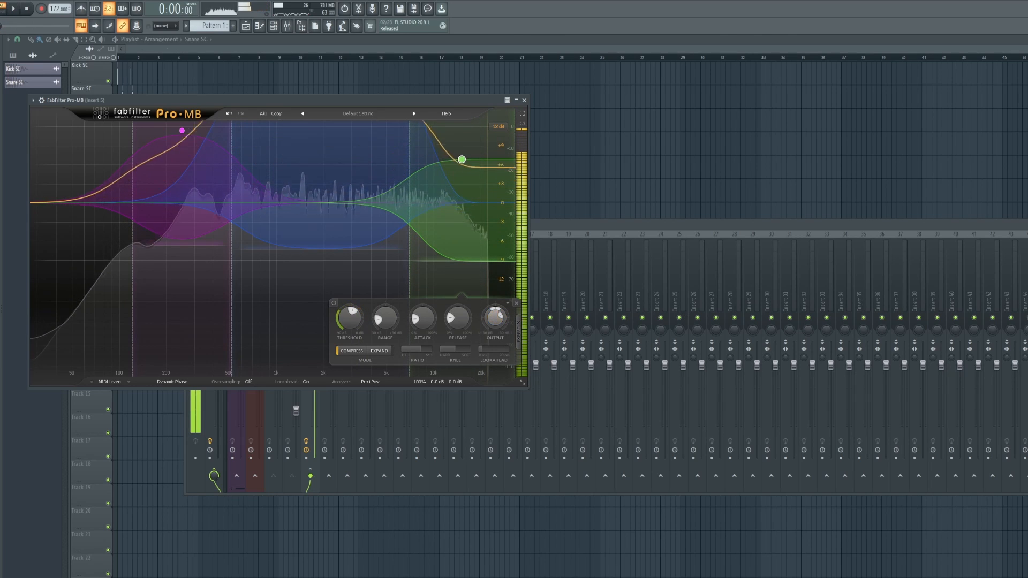
# Step: Audition the bus during playback and reduce the Pro-MB mix to 63%
pyautogui.click(1025, 262)
pyautogui.press('space')
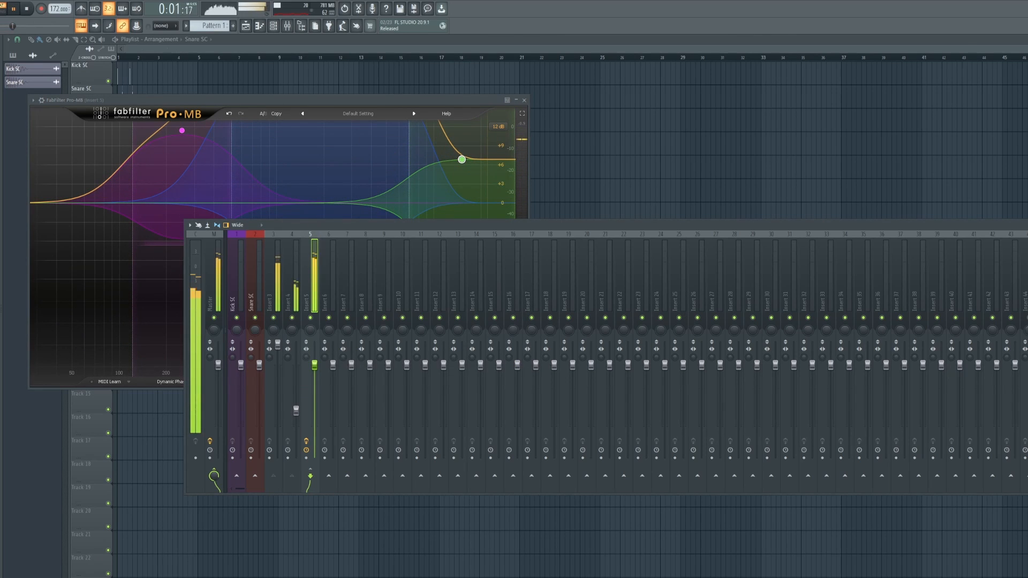
pyautogui.press('space')
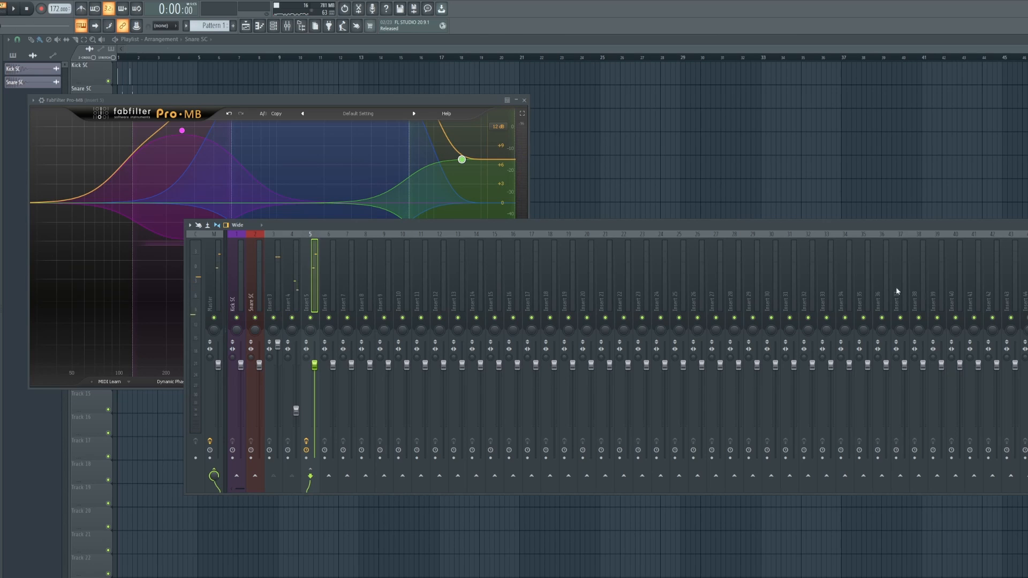
pyautogui.press('space')
pyautogui.click(428, 101)
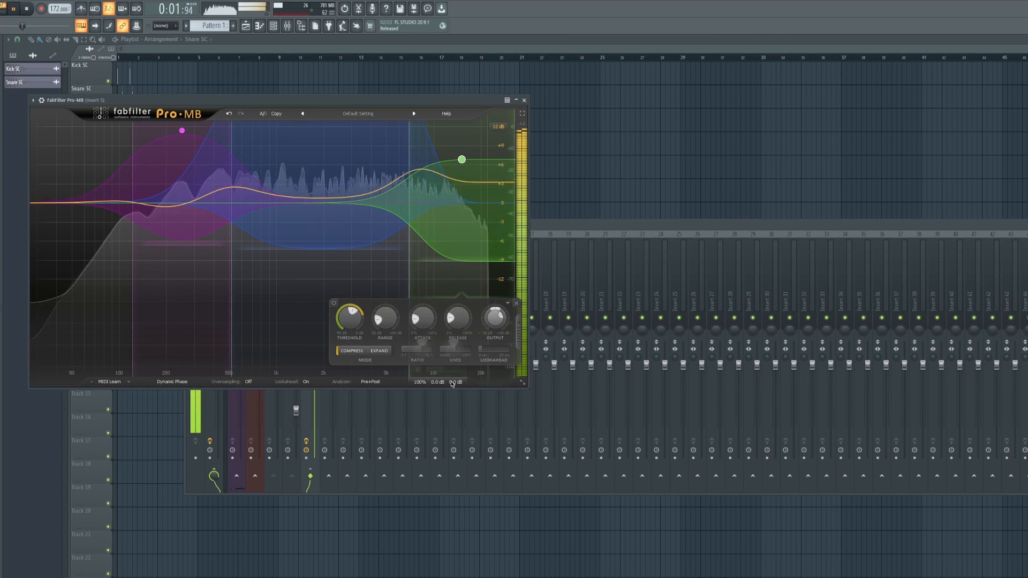
pyautogui.moveTo(451, 384)
pyautogui.moveTo(443, 370); pyautogui.dragTo(413, 375)
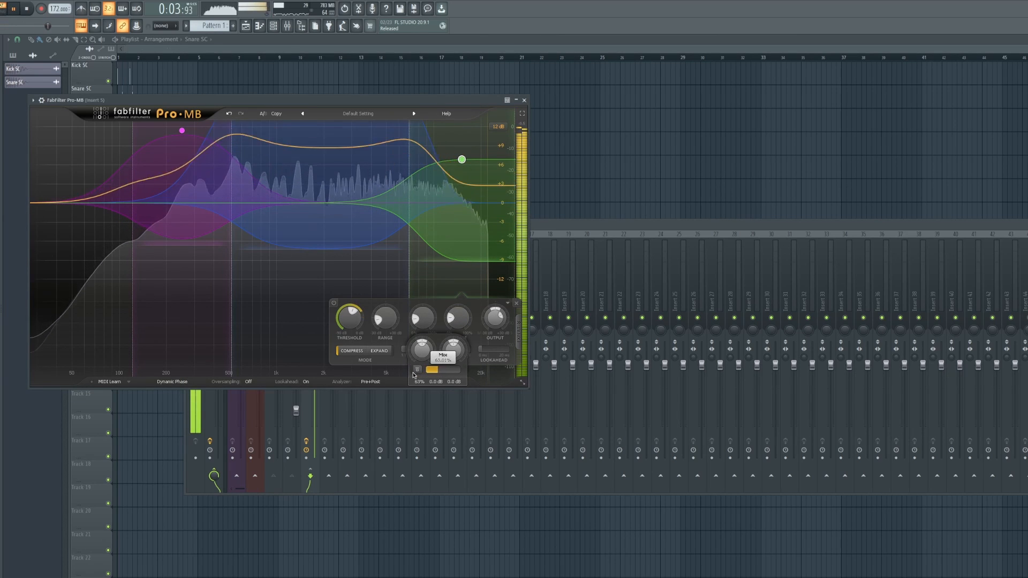
pyautogui.press('space')
# Step: Play the arrangement to hear the side-chained Pro-MB working on the Lead + Vocoder bus
pyautogui.click(272, 297)
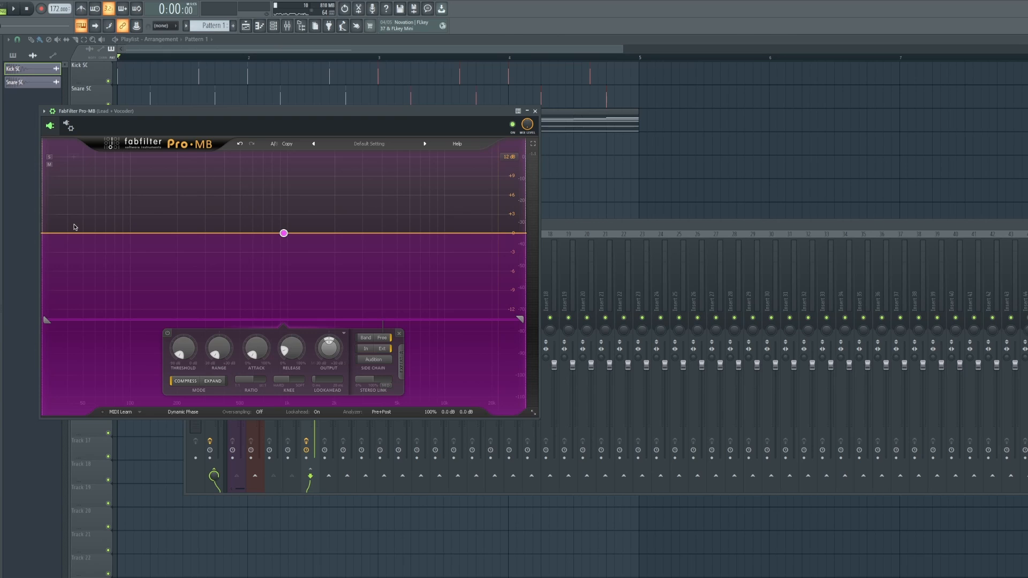
pyautogui.moveTo(194, 117); pyautogui.dragTo(418, 143)
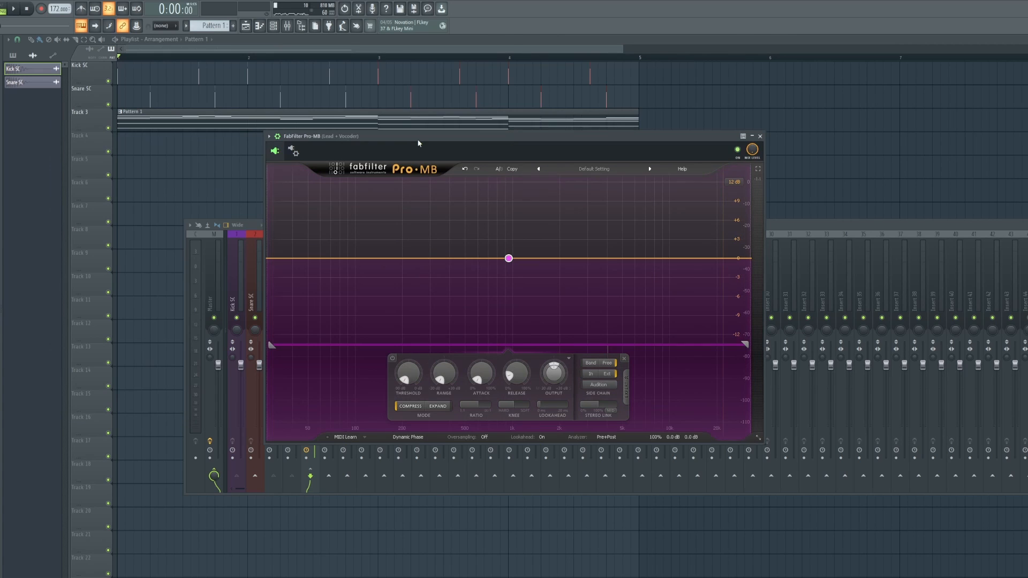
pyautogui.press('space')
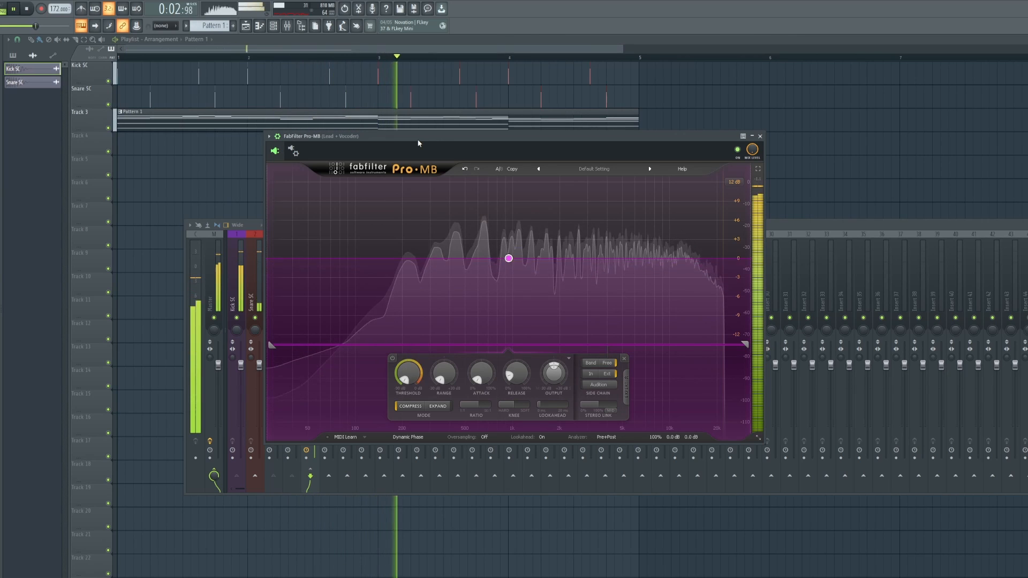
pyautogui.press('space')
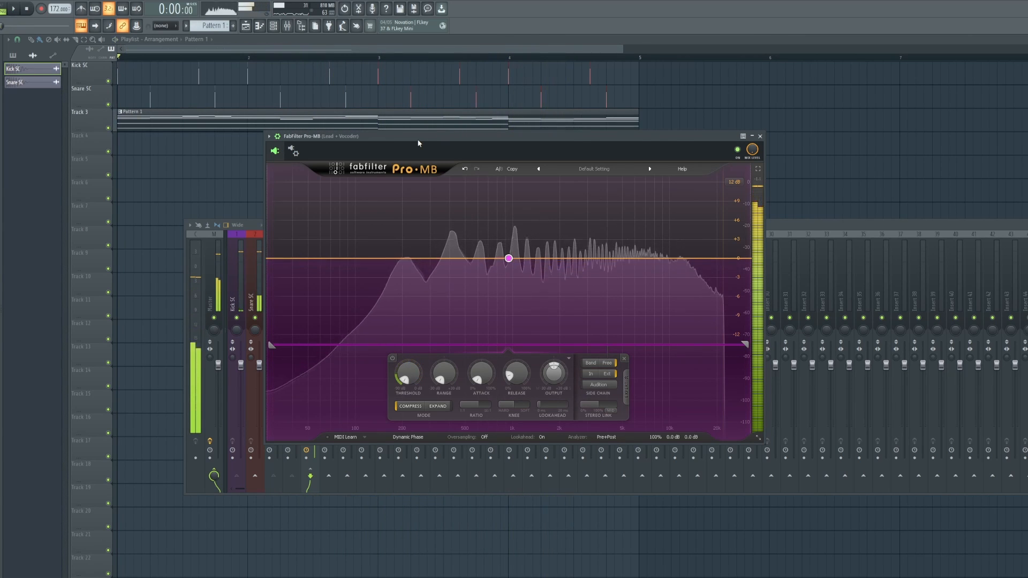
# Step: Place the snare_thic sample on Track 5 at every Snare SC hit across the four bars
pyautogui.click(552, 42)
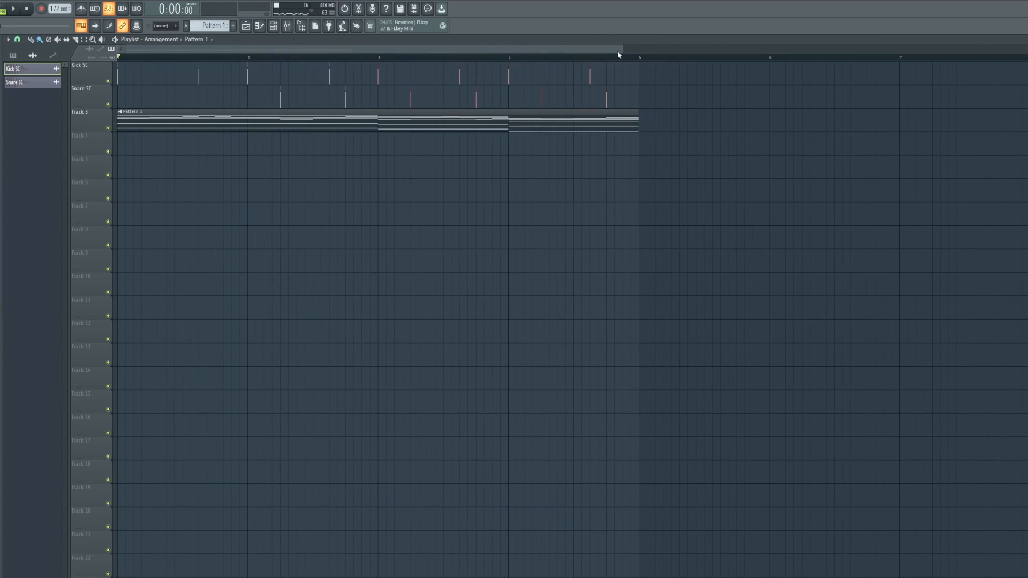
pyautogui.moveTo(622, 49); pyautogui.dragTo(632, 49)
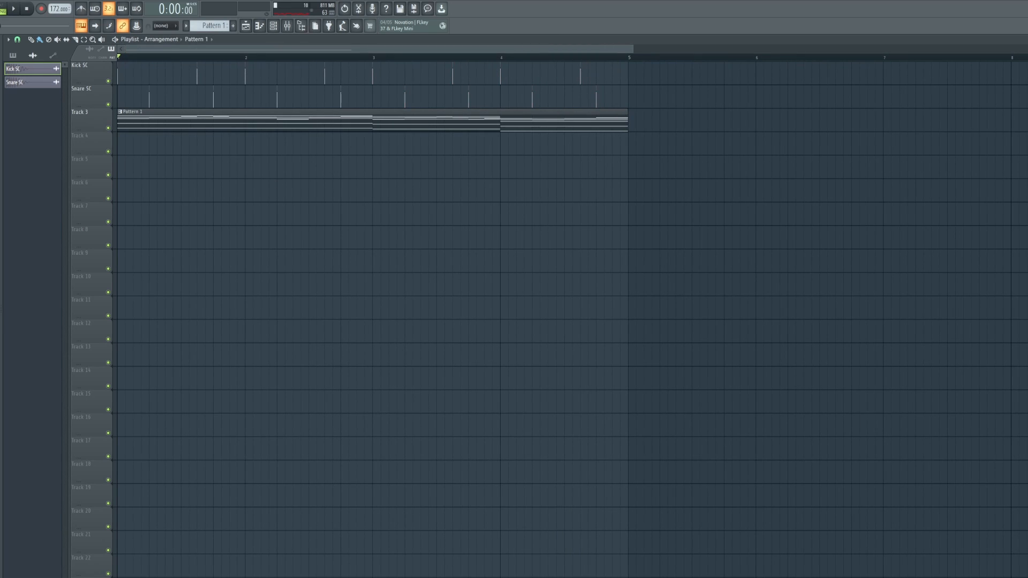
pyautogui.moveTo(190, 199); pyautogui.dragTo(164, 173)
pyautogui.click(221, 175)
pyautogui.press('space')
pyautogui.click(284, 170)
pyautogui.click(346, 170)
pyautogui.click(409, 170)
pyautogui.click(474, 171)
pyautogui.click(535, 171)
pyautogui.click(599, 171)
pyautogui.press('space')
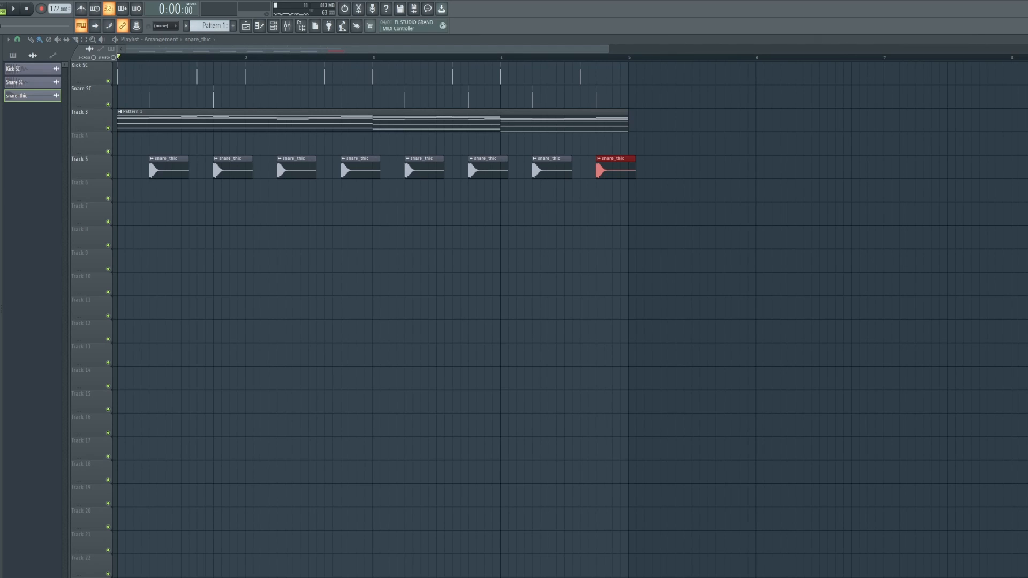
# Step: Place the Fox_kick_oneshot_tinymighty_01 sample on Track 4 at every Kick SC hit across the four bars
pyautogui.moveTo(1, 160); pyautogui.dragTo(128, 146)
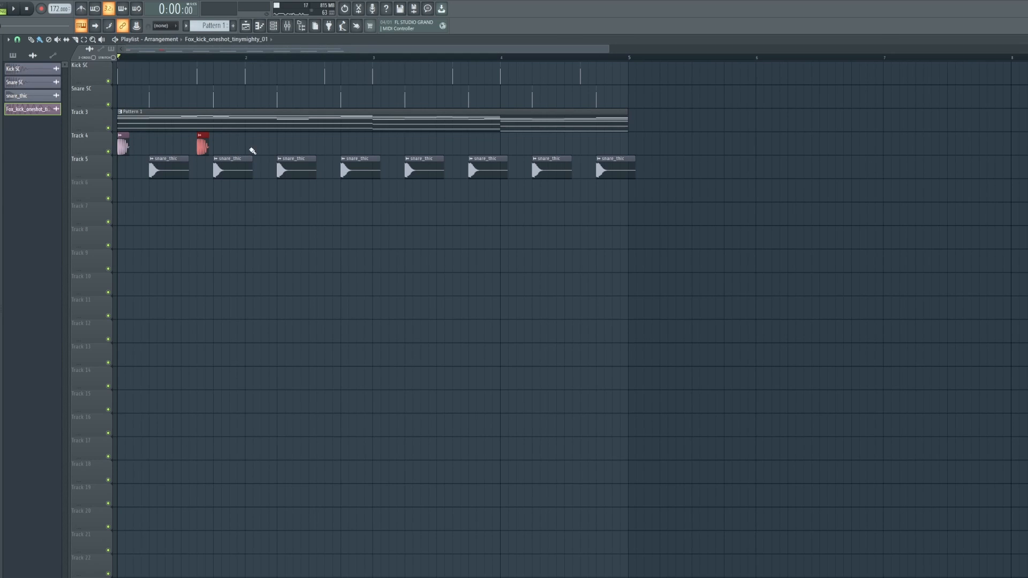
pyautogui.press('space')
pyautogui.click(331, 144)
pyautogui.click(380, 145)
pyautogui.click(457, 144)
pyautogui.click(503, 142)
pyautogui.click(584, 144)
pyautogui.press('space')
# Step: Play the arrangement with the mixer open and check the snare on Insert 7, both soloed and in the full mix
pyautogui.click(30, 95)
pyautogui.press('space')
pyautogui.click(287, 26)
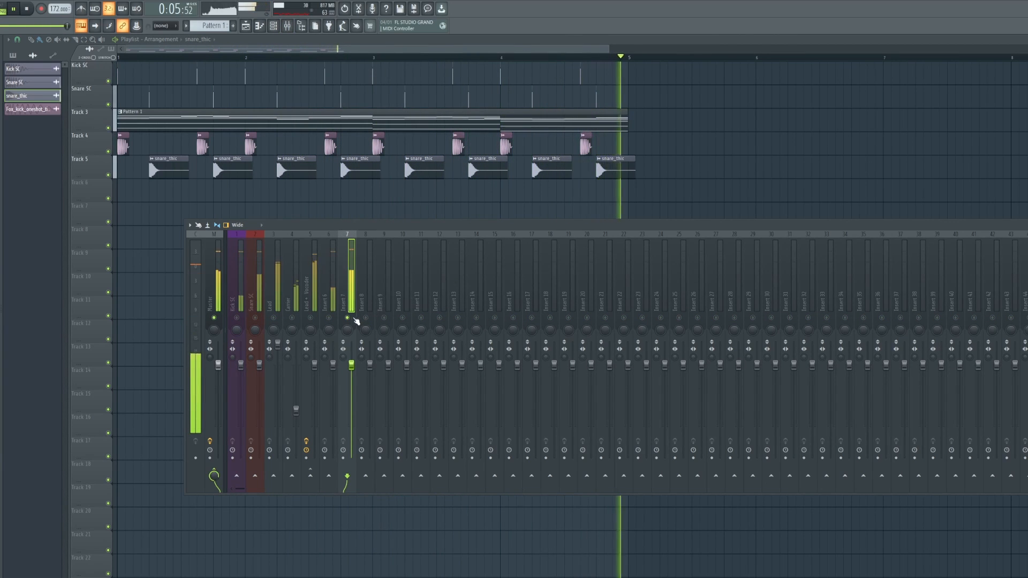
pyautogui.press('space')
pyautogui.press('space')
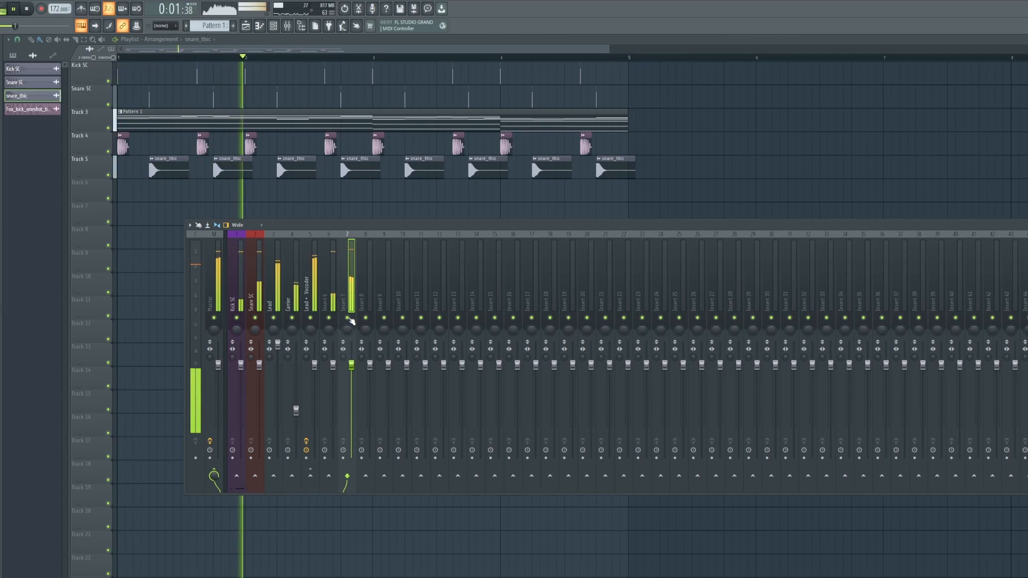
pyautogui.press('space')
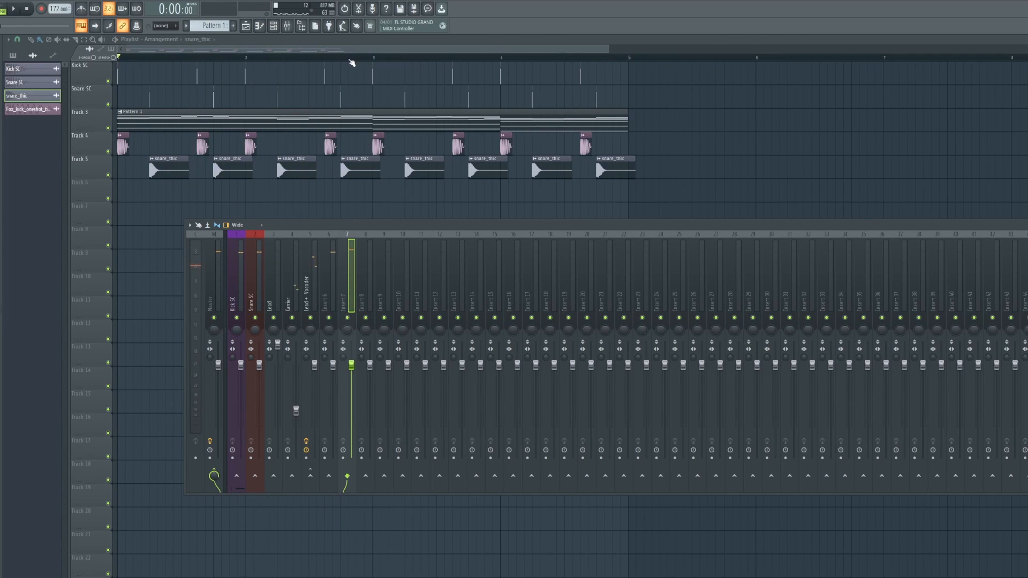
pyautogui.press('F9')
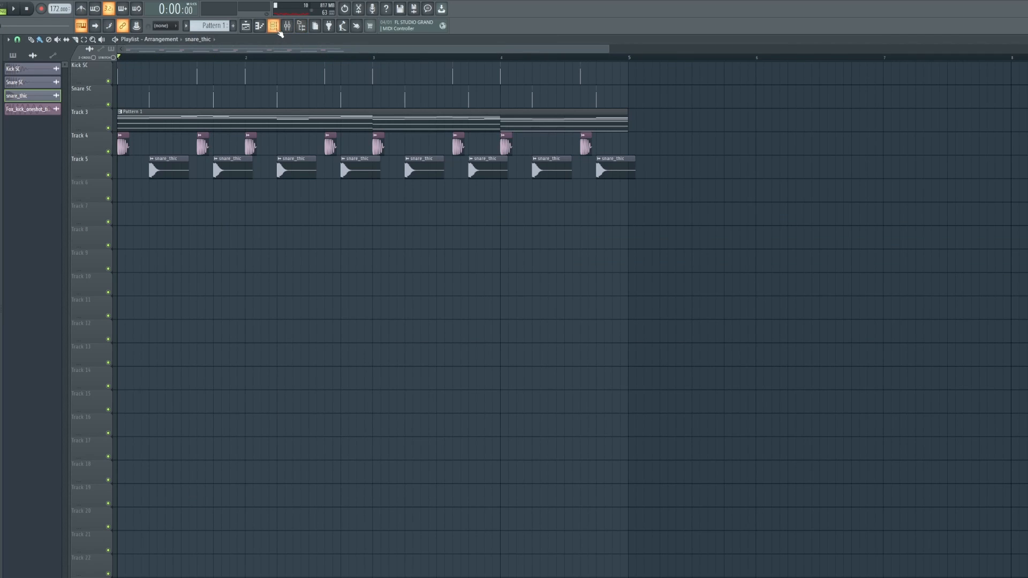
# Step: Insert a new Serum channel in the channel rack and open its piano roll
pyautogui.click(273, 25)
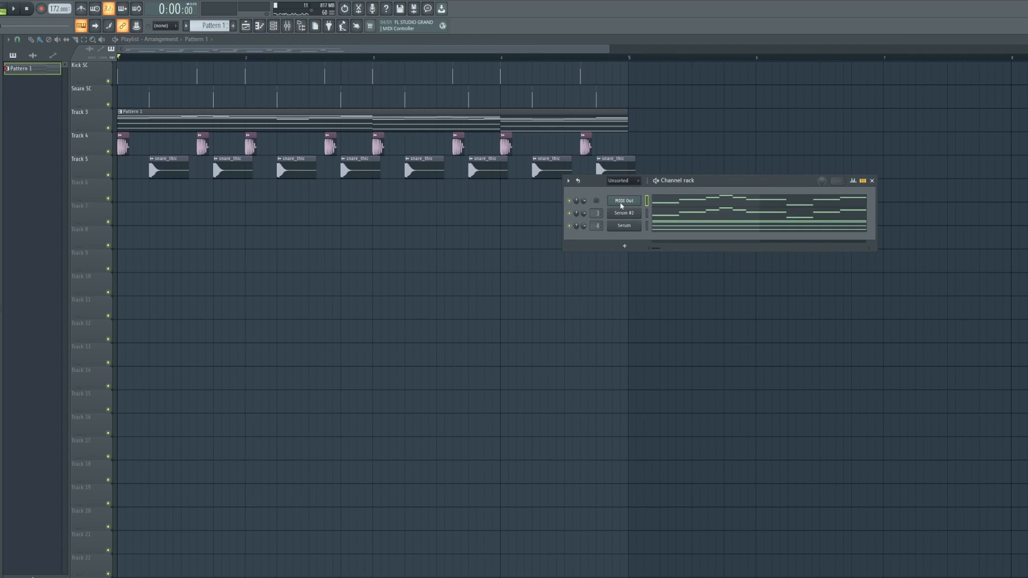
pyautogui.rightClick(621, 206)
pyautogui.moveTo(656, 257)
pyautogui.click(746, 267)
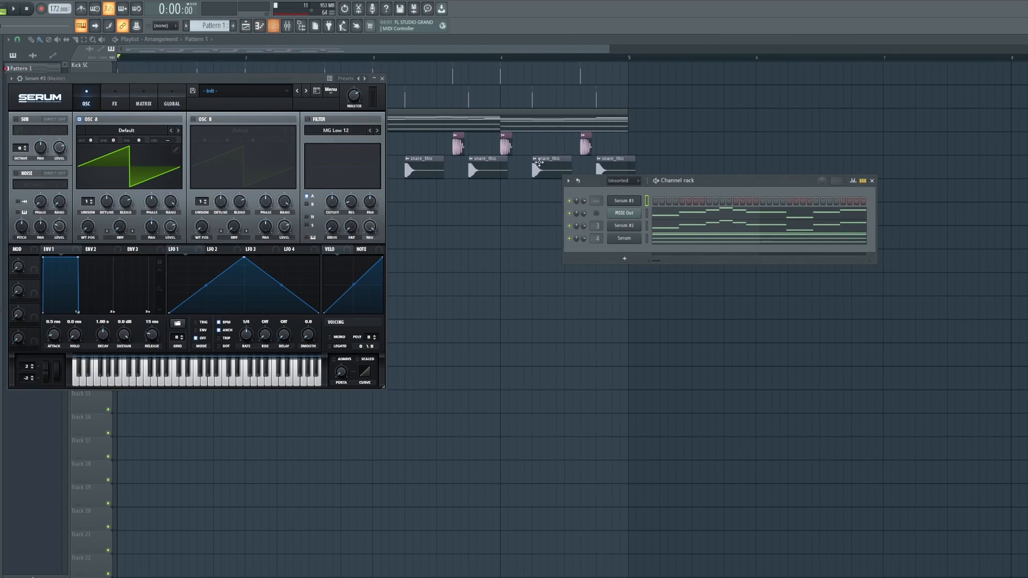
pyautogui.rightClick(625, 202)
pyautogui.click(656, 200)
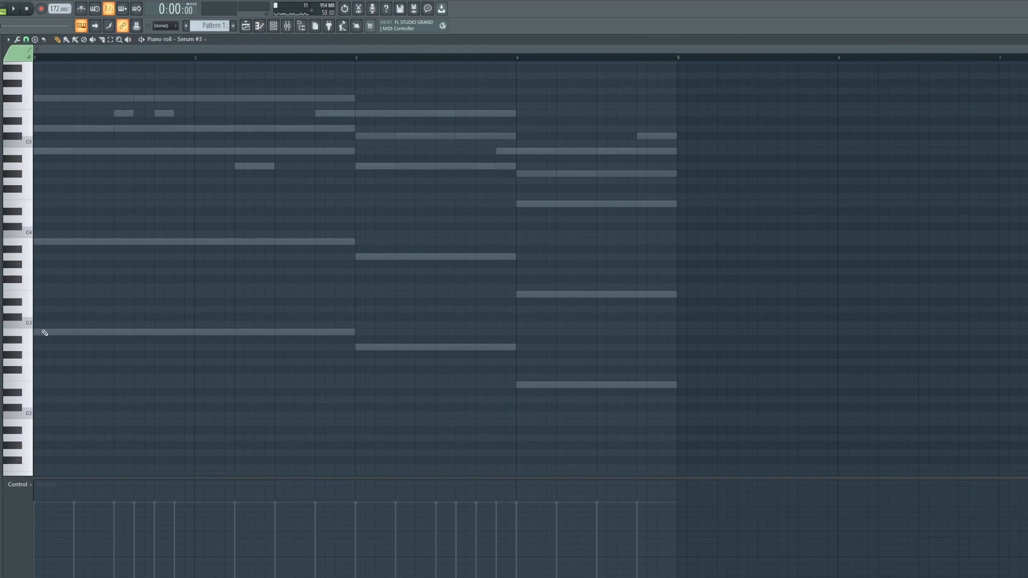
# Step: Draw a bassline following the lowest ghost notes: B2 for bars 1-2, A2 for bar 3 and E2 for bar 4, and play it
pyautogui.moveTo(52, 332); pyautogui.dragTo(343, 339)
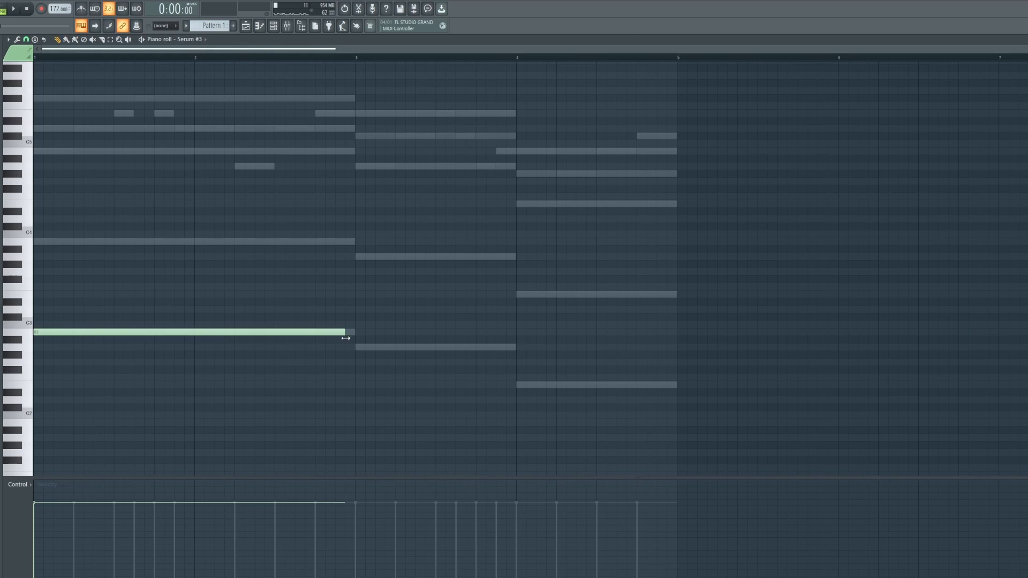
pyautogui.click(360, 349)
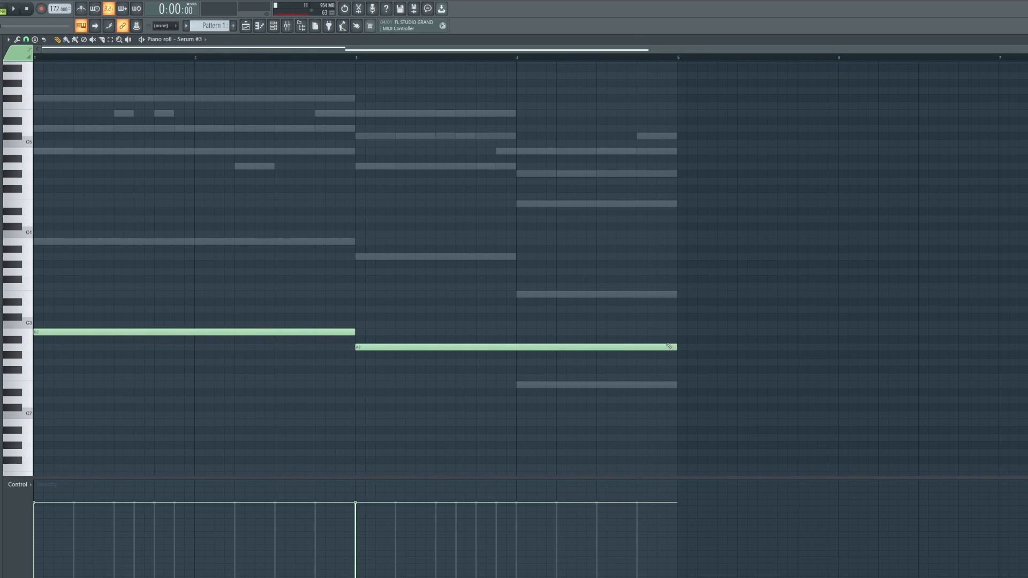
pyautogui.moveTo(674, 346); pyautogui.dragTo(511, 355)
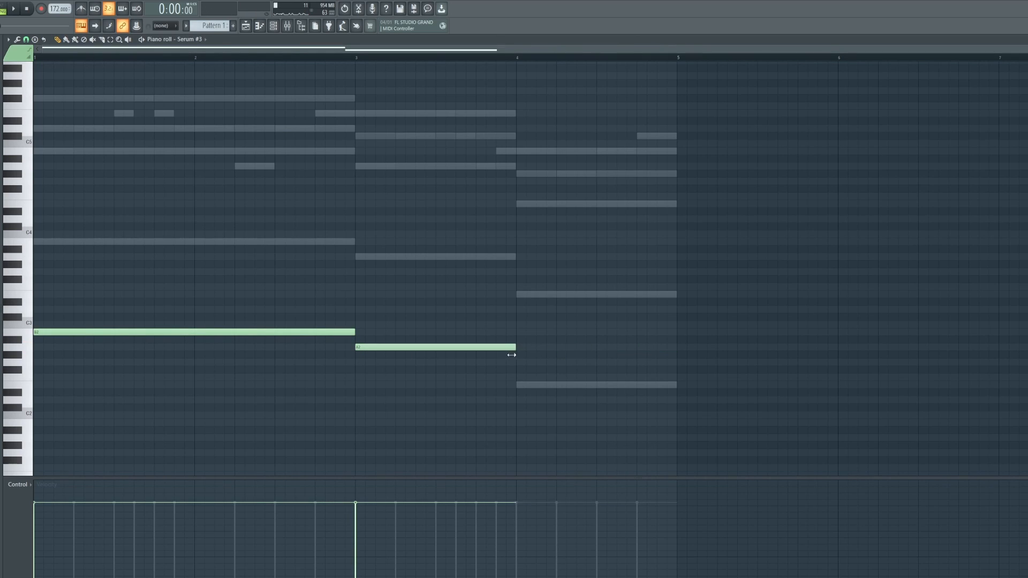
pyautogui.click(520, 385)
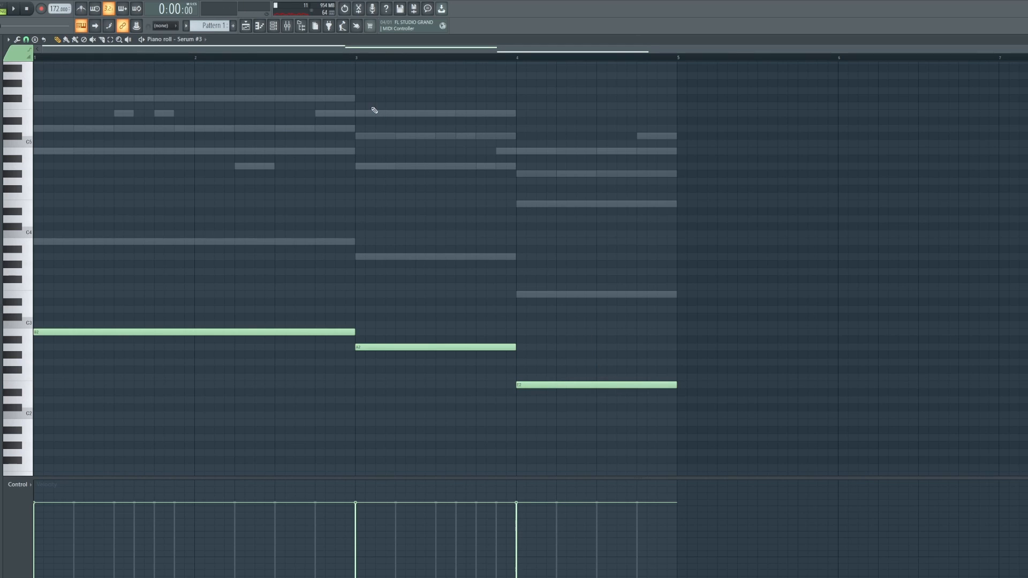
pyautogui.press('space')
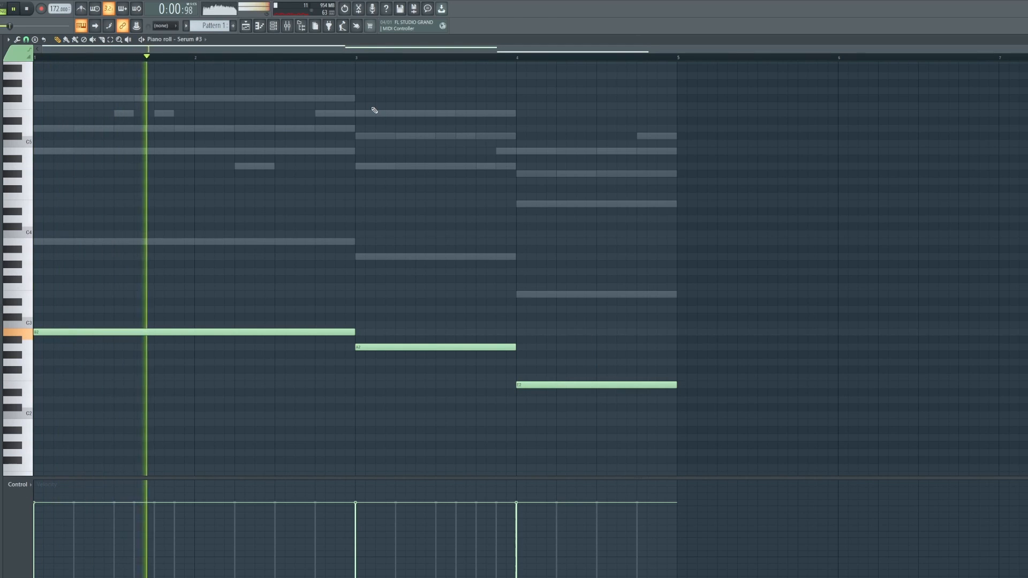
pyautogui.press('space')
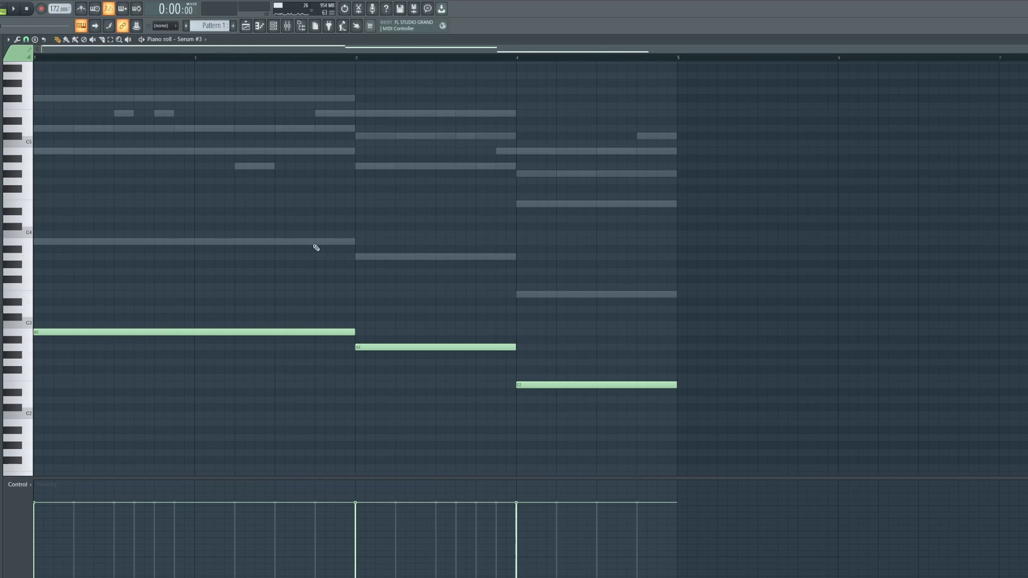
# Step: Vary the bassline with B3 on bar 2's last beat, A3 on bar 3's first beat and a half-beat B2 ending bar 3
pyautogui.click(315, 243)
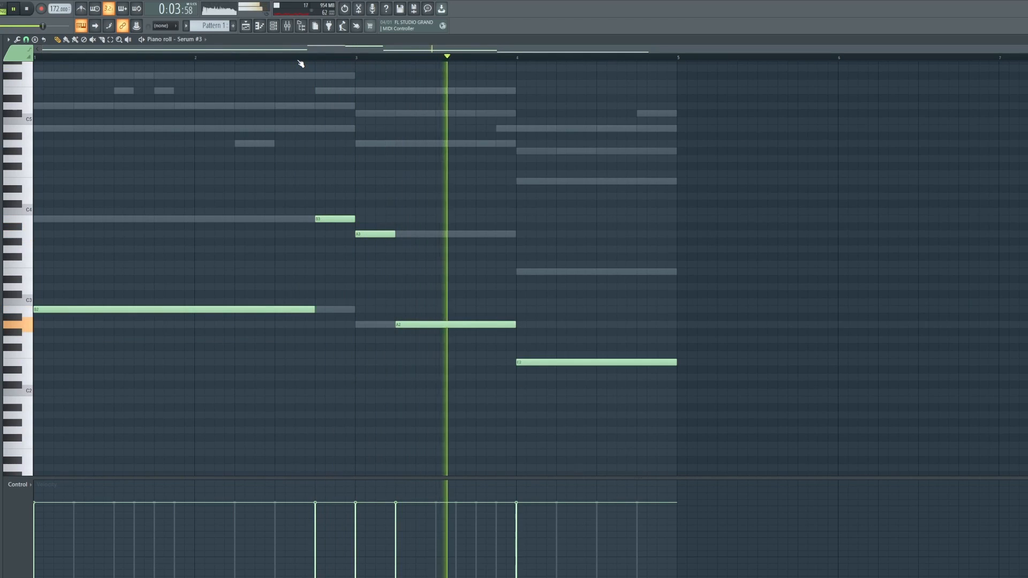
pyautogui.press('space')
pyautogui.click(488, 306)
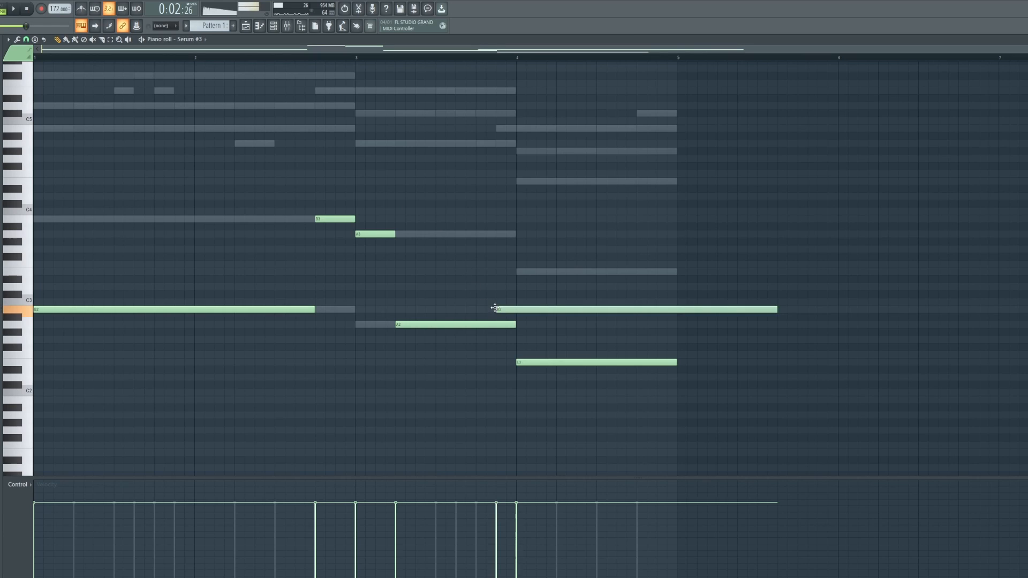
pyautogui.moveTo(775, 309); pyautogui.dragTo(530, 317)
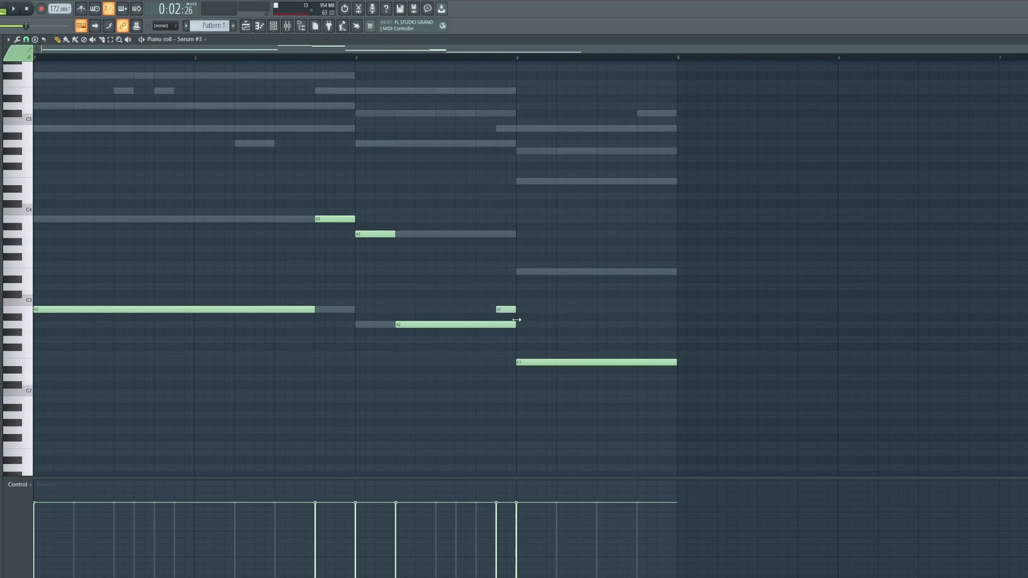
# Step: Shorten bar 3's A2 note to end where the half-beat B2 begins, and play back the bassline
pyautogui.press('space')
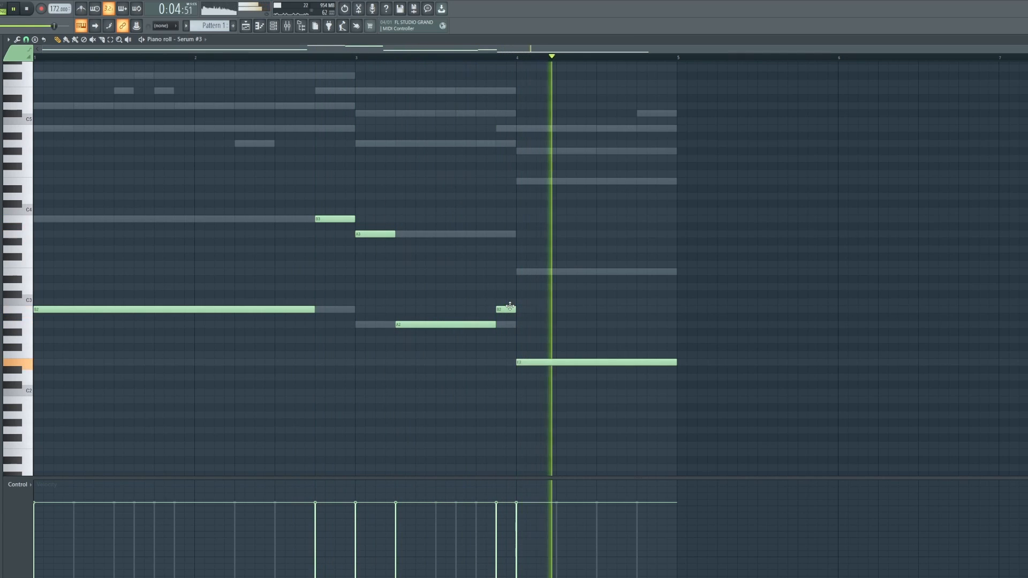
pyautogui.press('space')
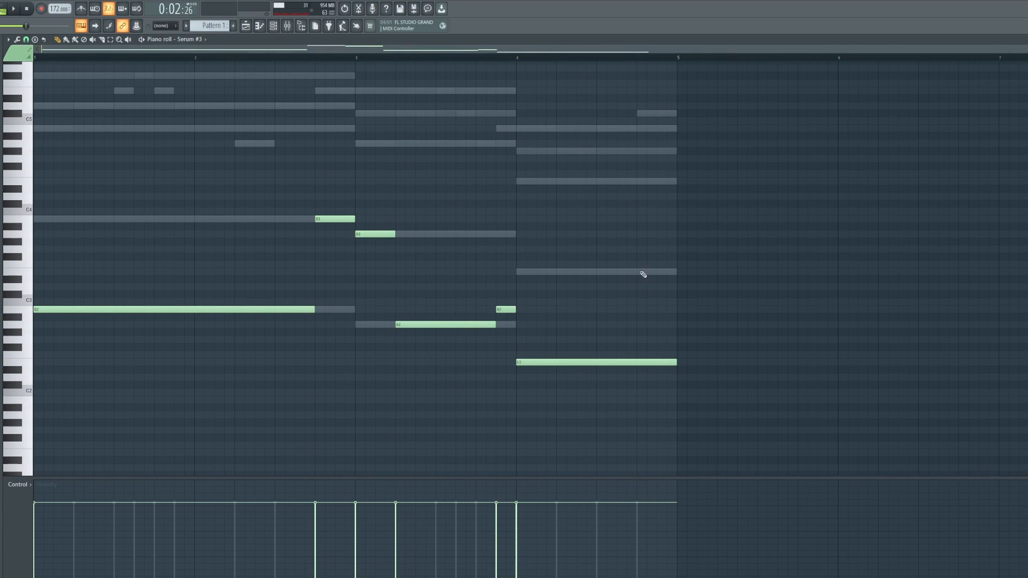
pyautogui.click(641, 274)
pyautogui.rightClick(732, 274)
# Step: Load the Basic Shapes wavetable into oscillator A of the bass channel's Serum and turn down its phase randomness
pyautogui.click(279, 27)
pyautogui.click(283, 28)
pyautogui.click(624, 202)
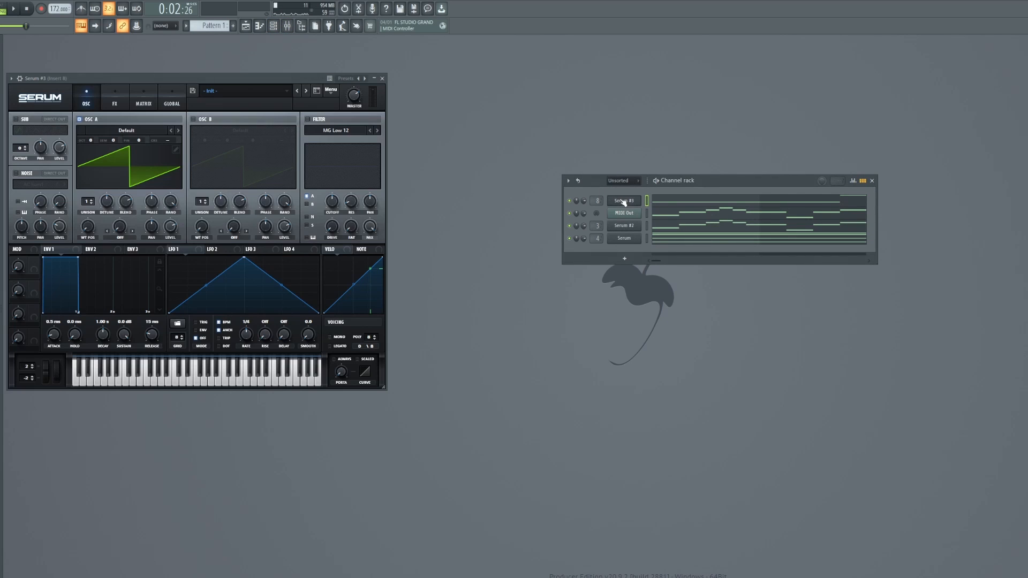
pyautogui.click(129, 132)
pyautogui.moveTo(115, 140)
pyautogui.click(171, 179)
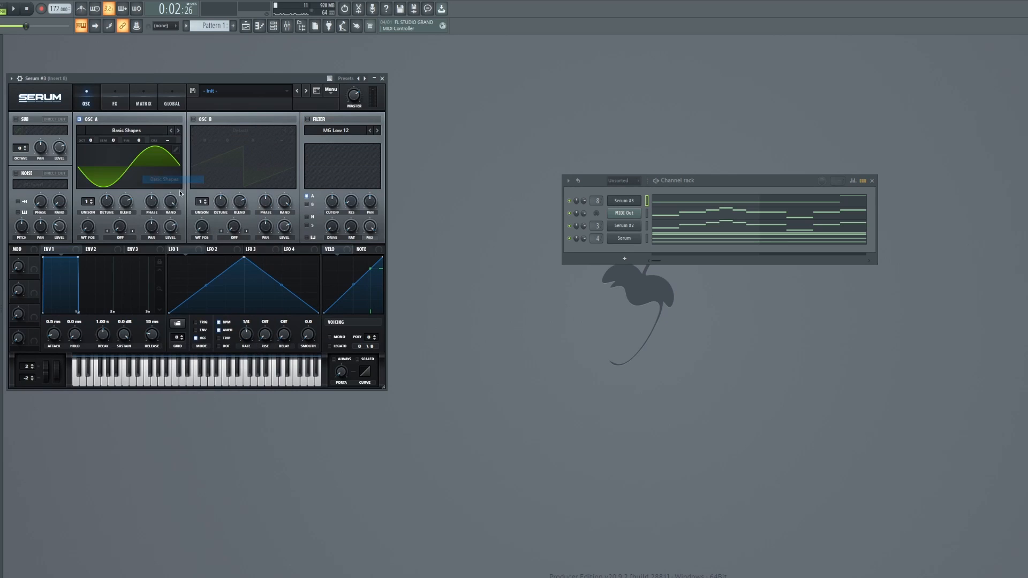
pyautogui.moveTo(172, 203); pyautogui.dragTo(167, 264)
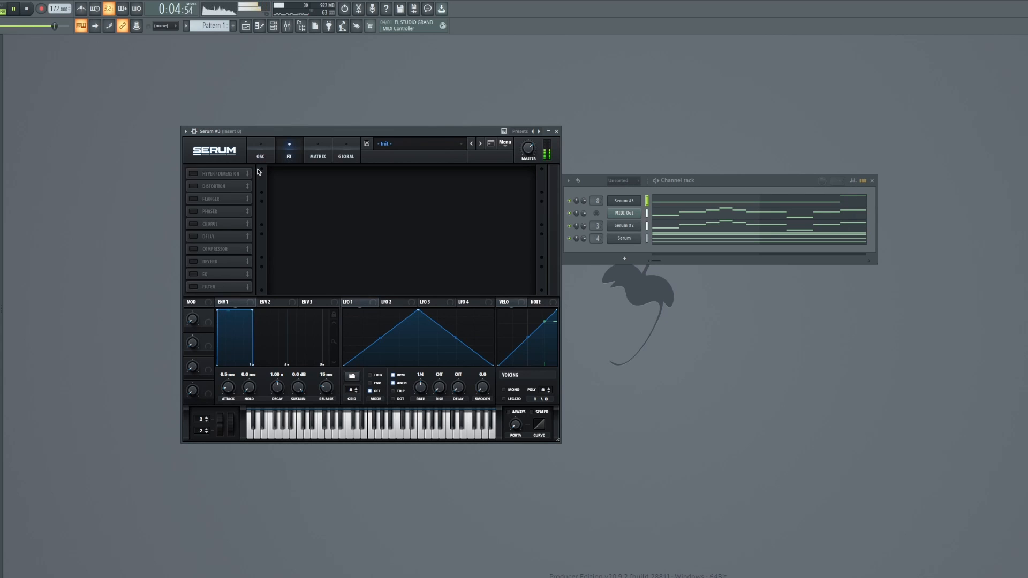
# Step: Enable Serum's distortion, load SawRounded in oscillator B and apply Remove Fundamental (HPF) to its wavetable
pyautogui.click(199, 187)
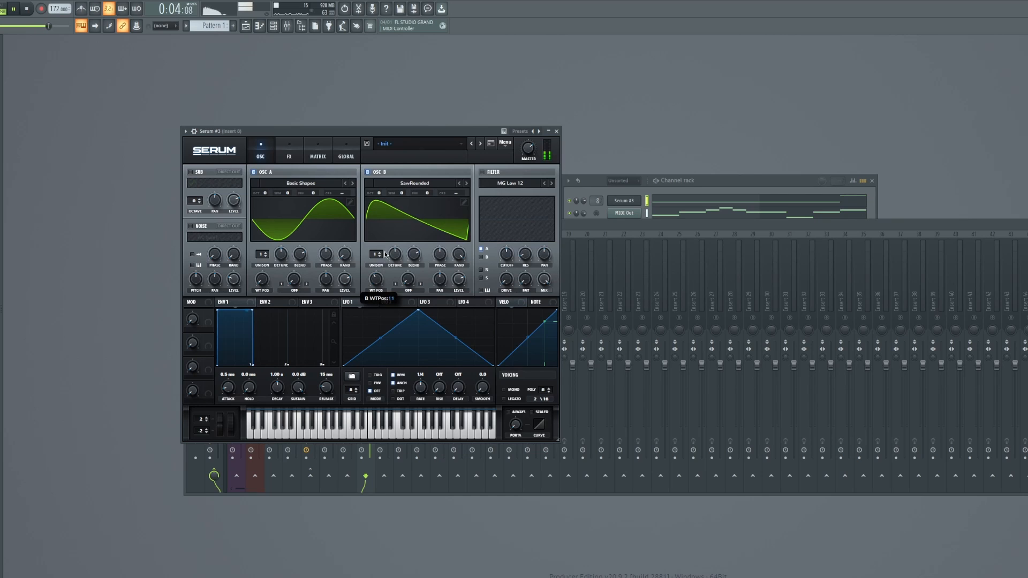
pyautogui.click(464, 203)
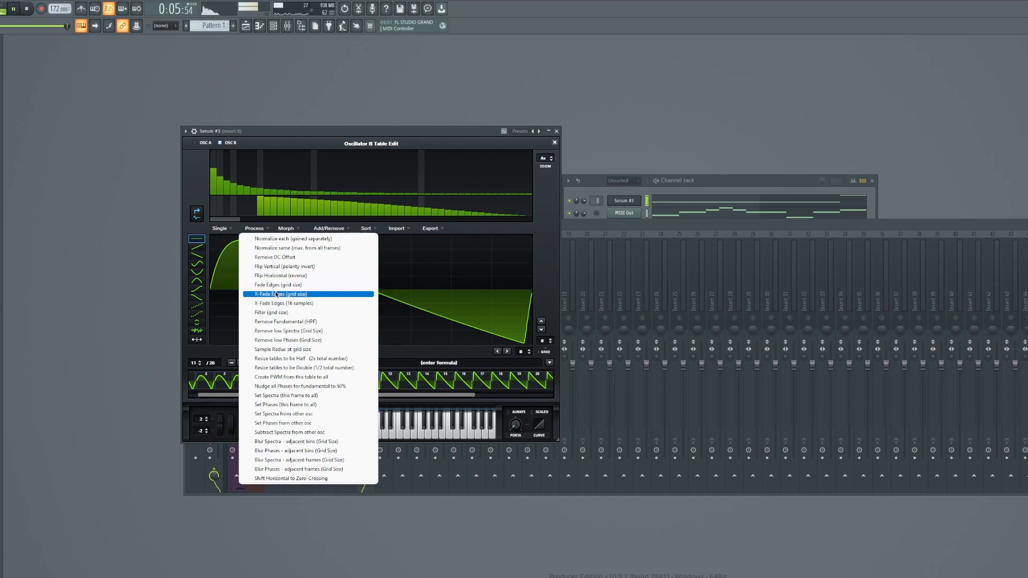
pyautogui.click(284, 321)
pyautogui.click(555, 143)
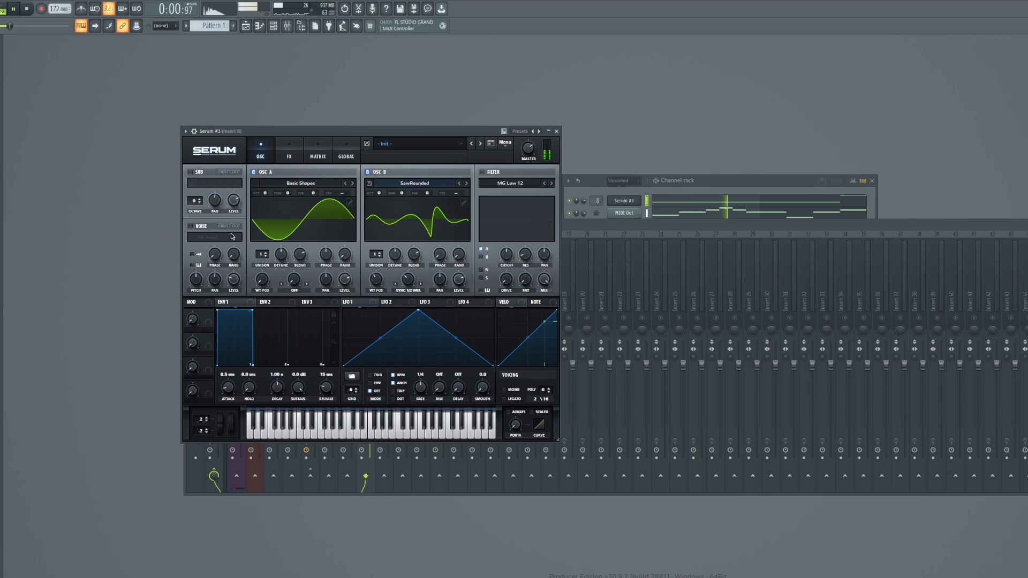
# Step: Load a sample into the bass's noise oscillator and raise the Tube distortion drive to about 83%
pyautogui.click(206, 238)
pyautogui.moveTo(222, 266)
pyautogui.click(271, 285)
pyautogui.click(288, 159)
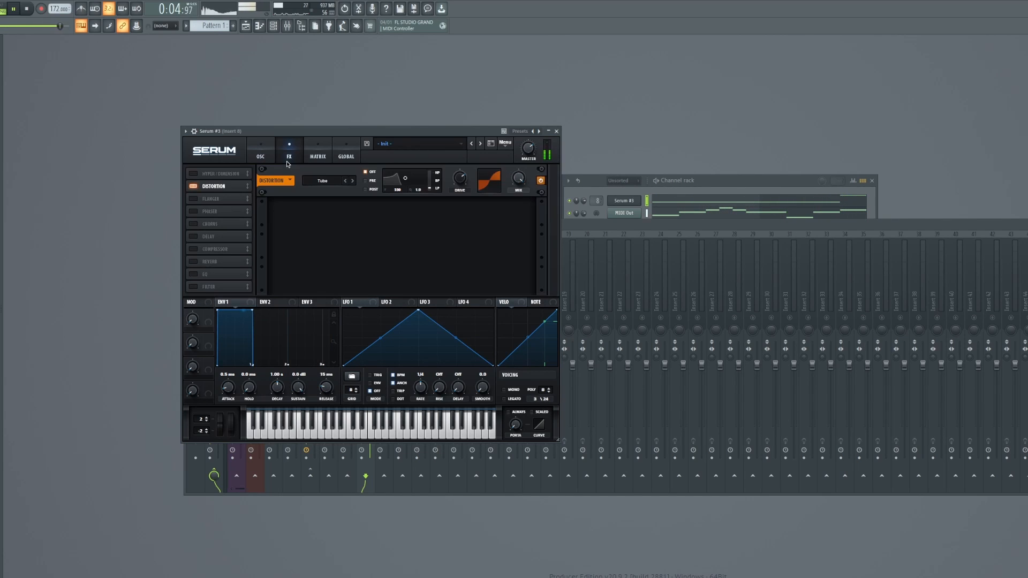
pyautogui.moveTo(458, 172)
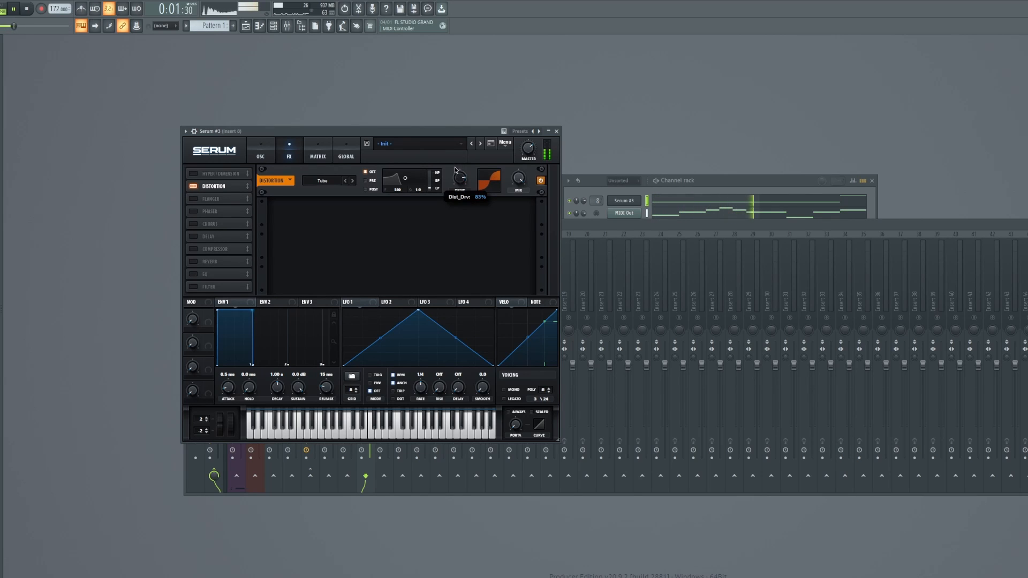
pyautogui.click(271, 160)
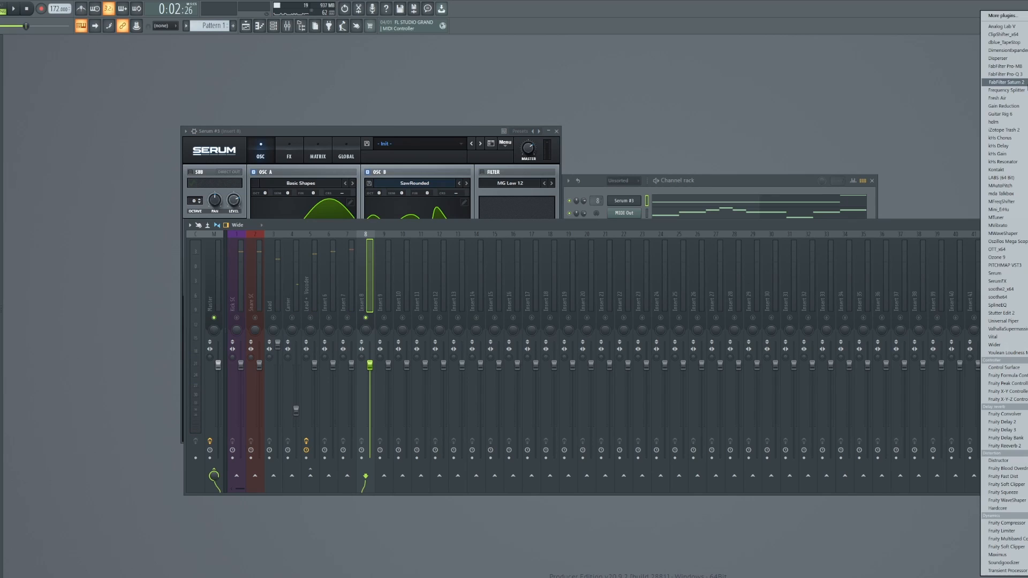
# Step: Add FabFilter Saturn 2 to Insert 8, split it into two bands and set the soloed upper band to British Pop Amp
pyautogui.click(1006, 81)
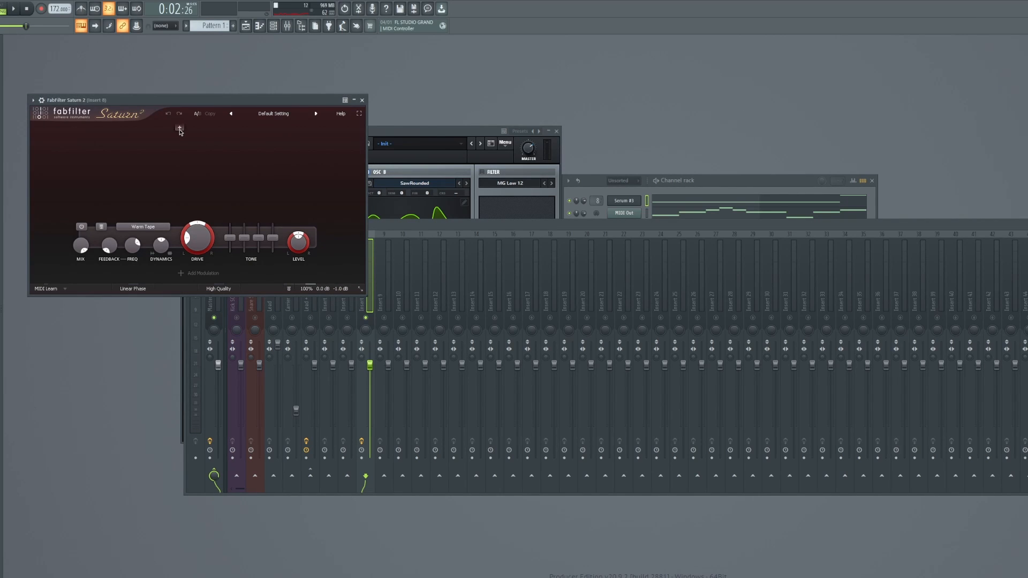
pyautogui.press('space')
pyautogui.click(164, 131)
pyautogui.click(170, 127)
pyautogui.click(189, 229)
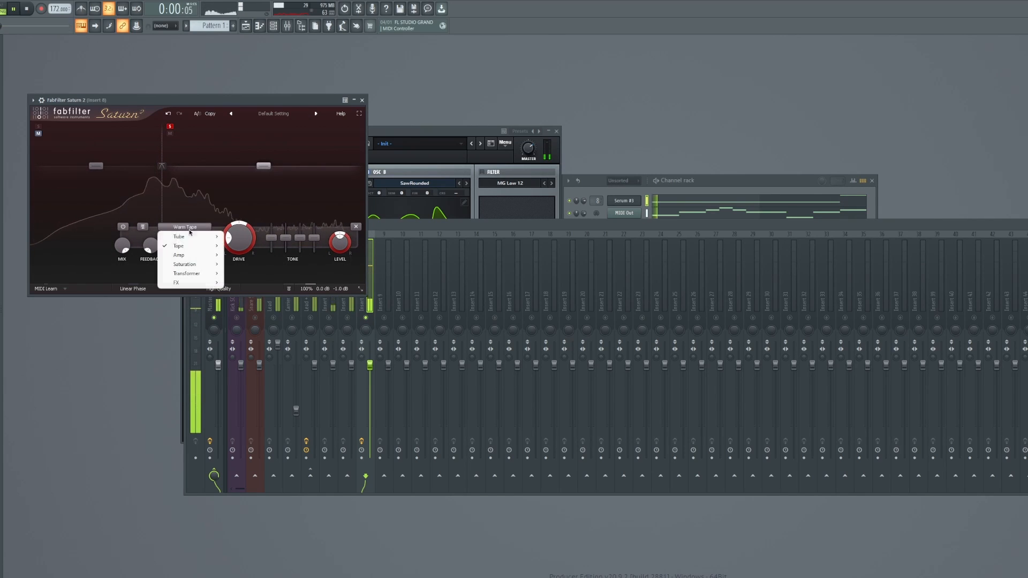
pyautogui.moveTo(195, 258)
pyautogui.click(269, 282)
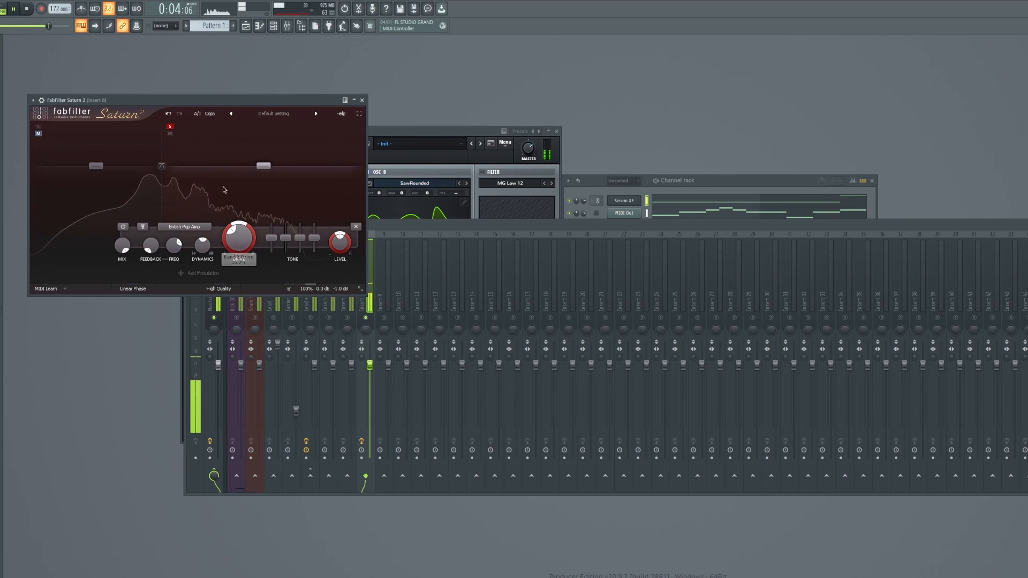
# Step: Unsolo Saturn's upper band, then solo the lower band, set it to Clean Tube with about 75% drive, and unsolo it
pyautogui.click(169, 127)
pyautogui.moveTo(164, 157); pyautogui.dragTo(162, 157)
pyautogui.moveTo(190, 102); pyautogui.dragTo(638, 149)
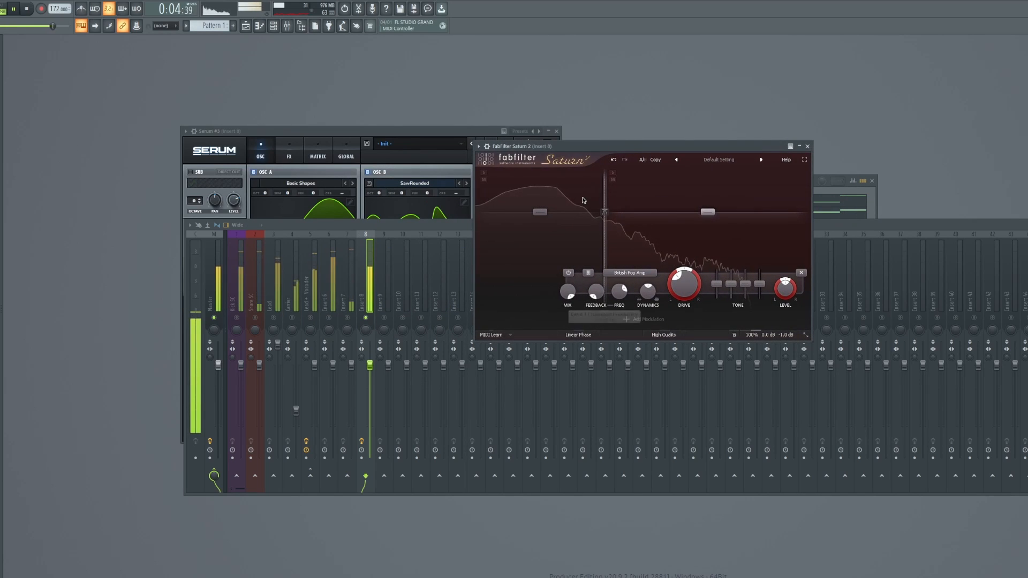
pyautogui.click(484, 172)
pyautogui.click(540, 212)
pyautogui.click(553, 272)
pyautogui.moveTo(556, 287)
pyautogui.click(619, 283)
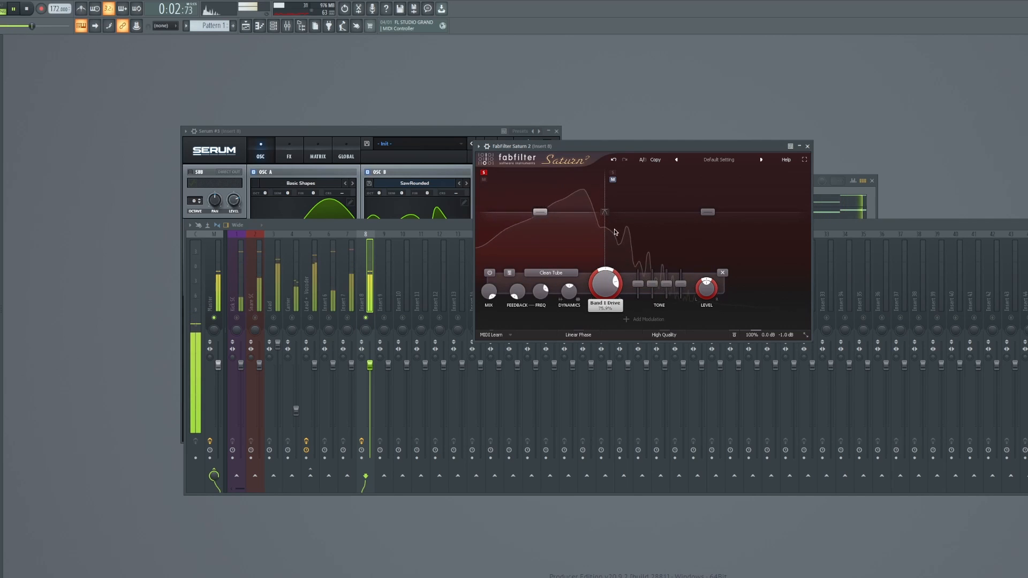
pyautogui.click(487, 174)
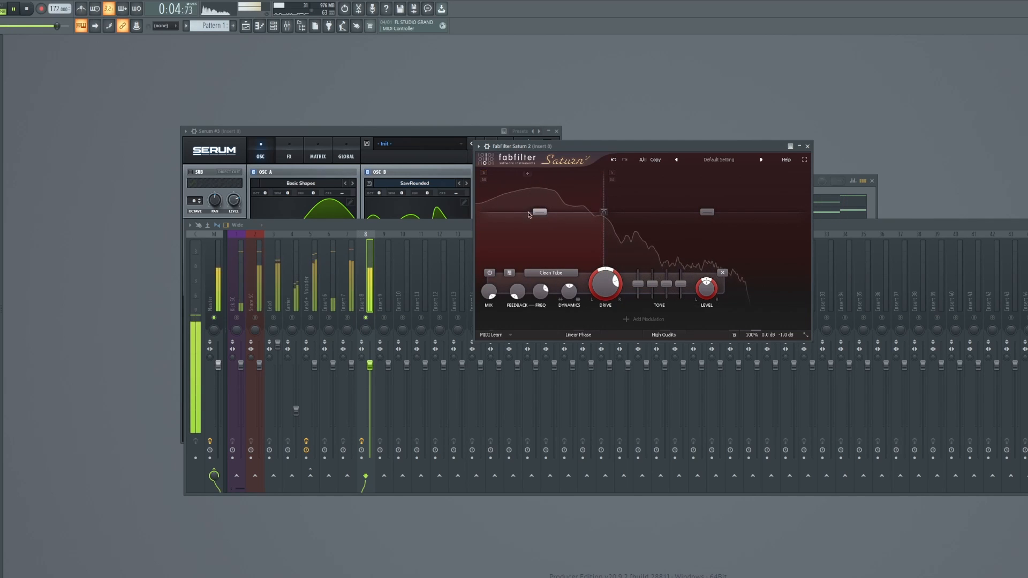
# Step: Enable Serum's EQ and modulate its high-band gain with LFO 1, shaped as a falling ramp at a 1/8 rate
pyautogui.click(293, 159)
pyautogui.press('space')
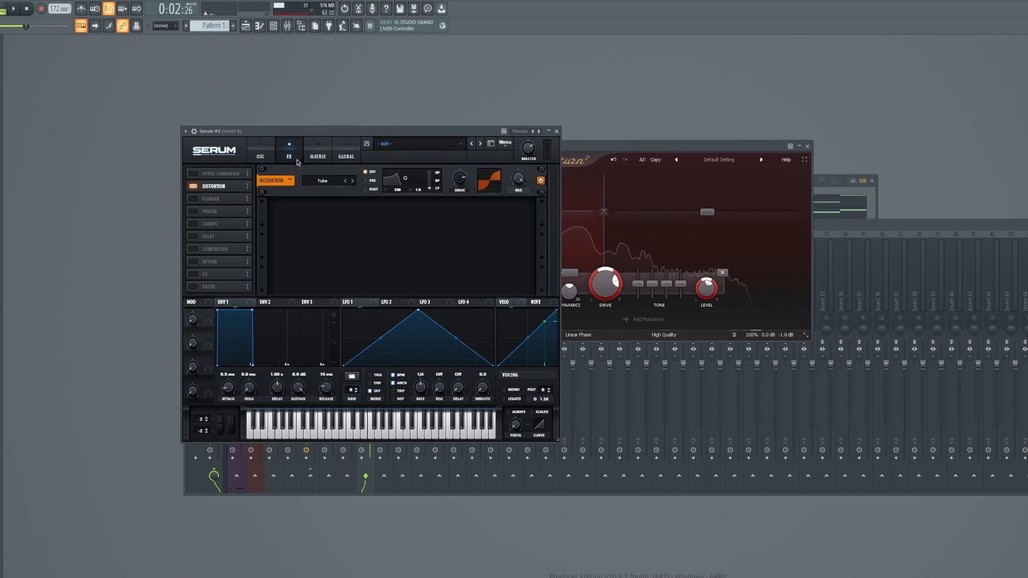
pyautogui.click(191, 276)
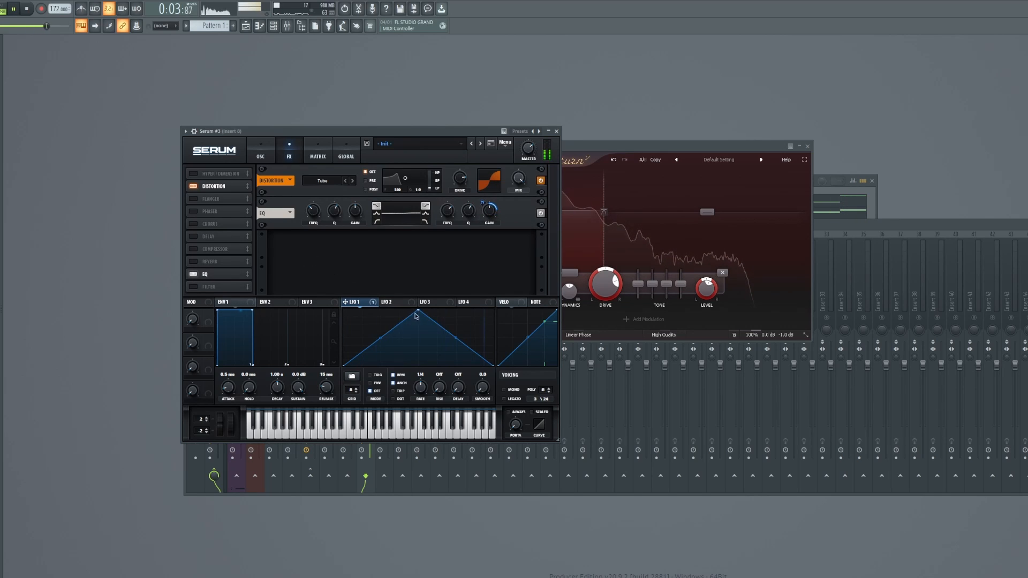
pyautogui.moveTo(425, 318); pyautogui.dragTo(303, 293)
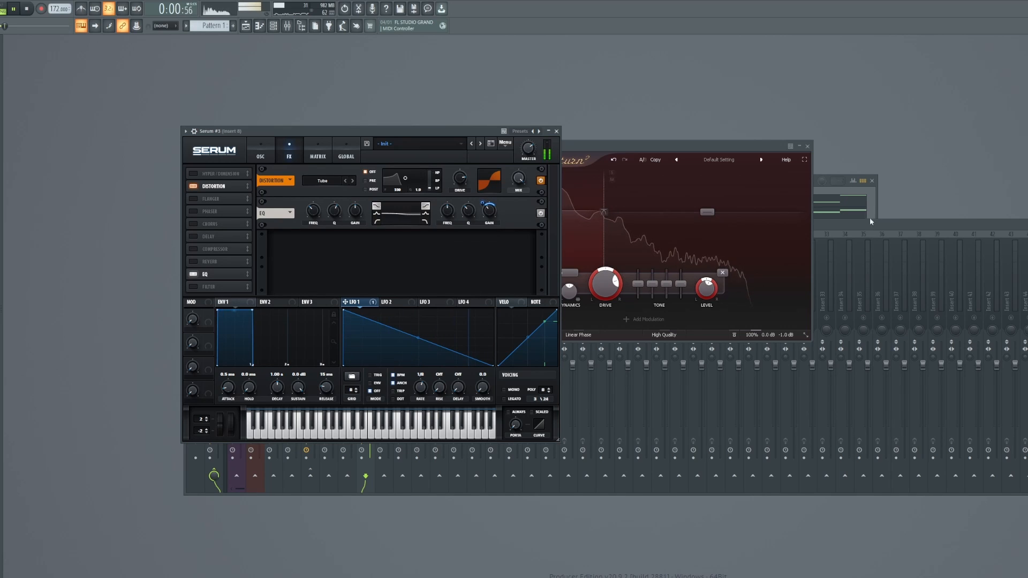
# Step: Lower Saturn's upper band level slightly during playback and raise Insert 8's mixer fader
pyautogui.click(838, 229)
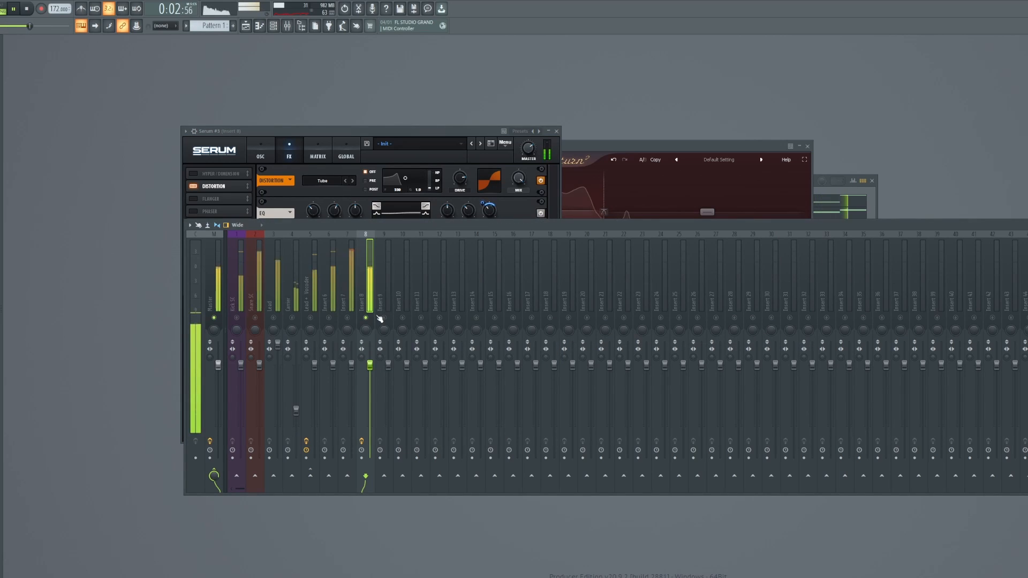
pyautogui.moveTo(704, 213); pyautogui.dragTo(705, 221)
pyautogui.press('space')
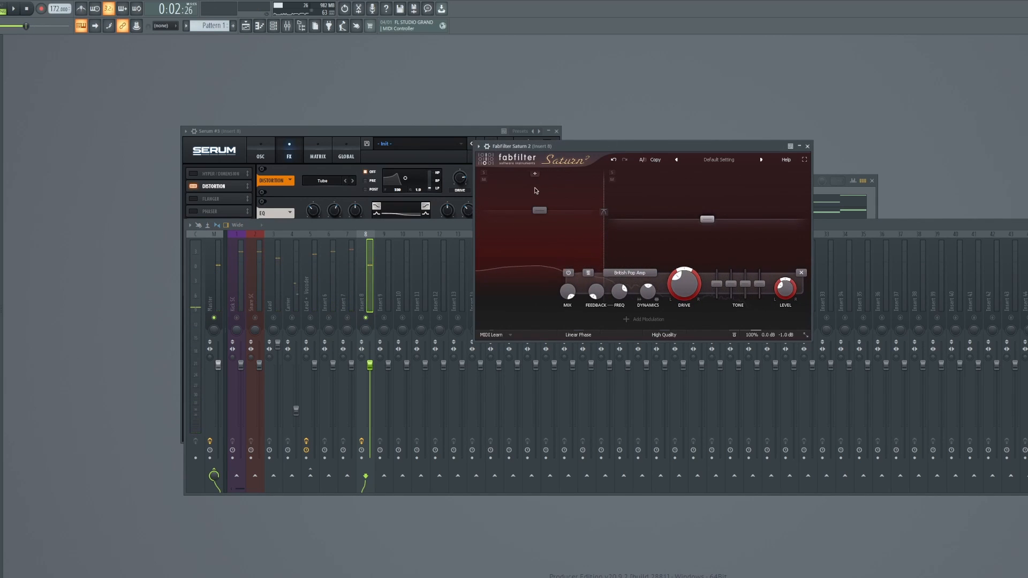
pyautogui.press('space')
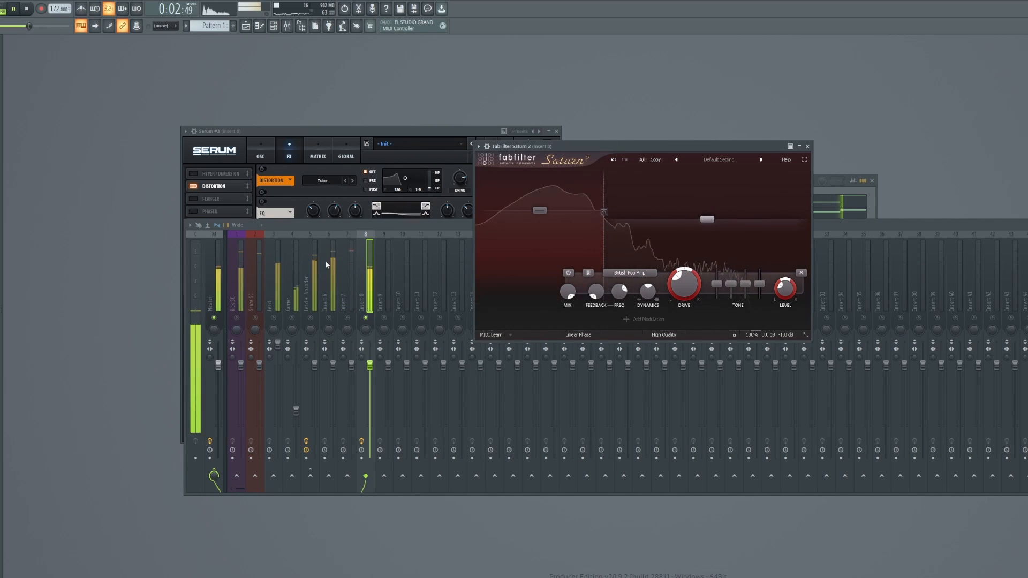
pyautogui.moveTo(705, 221); pyautogui.dragTo(706, 219)
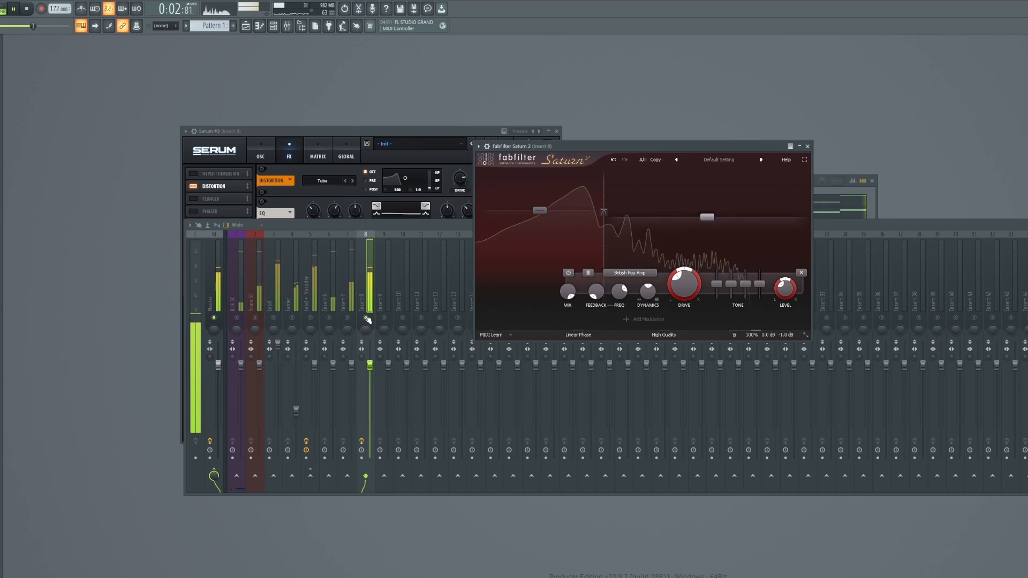
pyautogui.moveTo(370, 366); pyautogui.dragTo(370, 355)
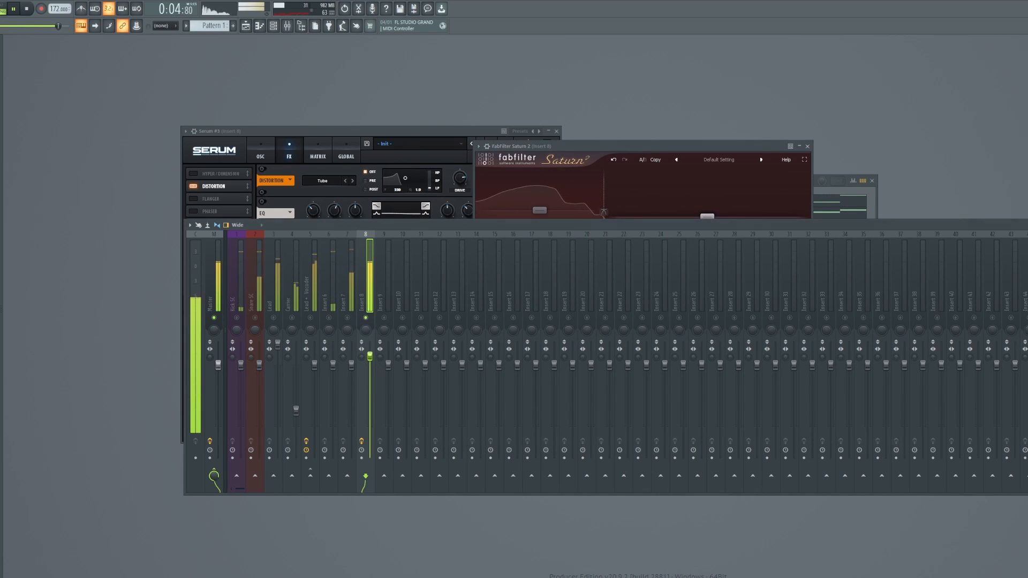
pyautogui.press('space')
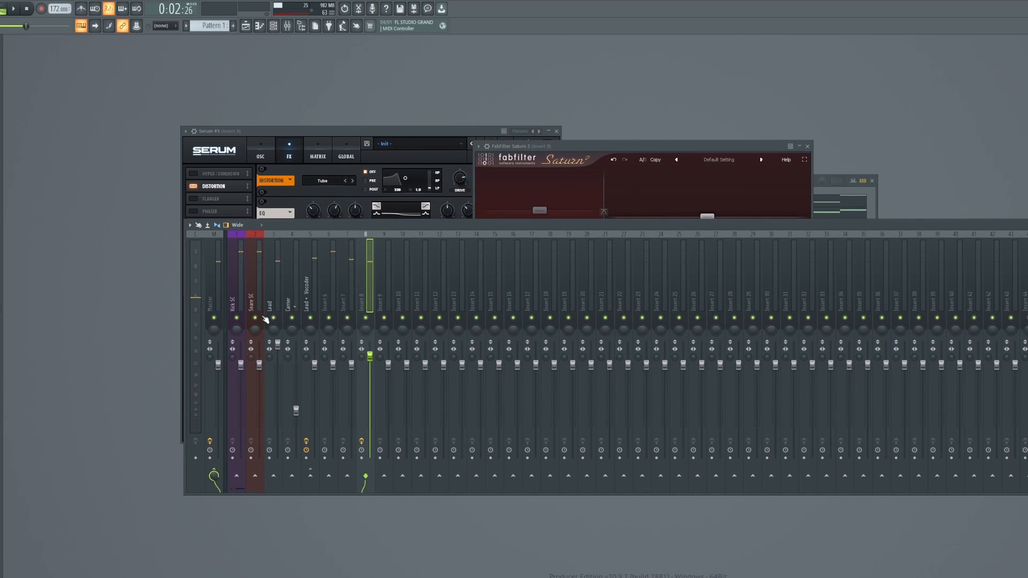
# Step: Route the Kick SC mixer track to Insert 8 as a sidechain
pyautogui.click(239, 304)
pyautogui.rightClick(365, 481)
pyautogui.click(395, 503)
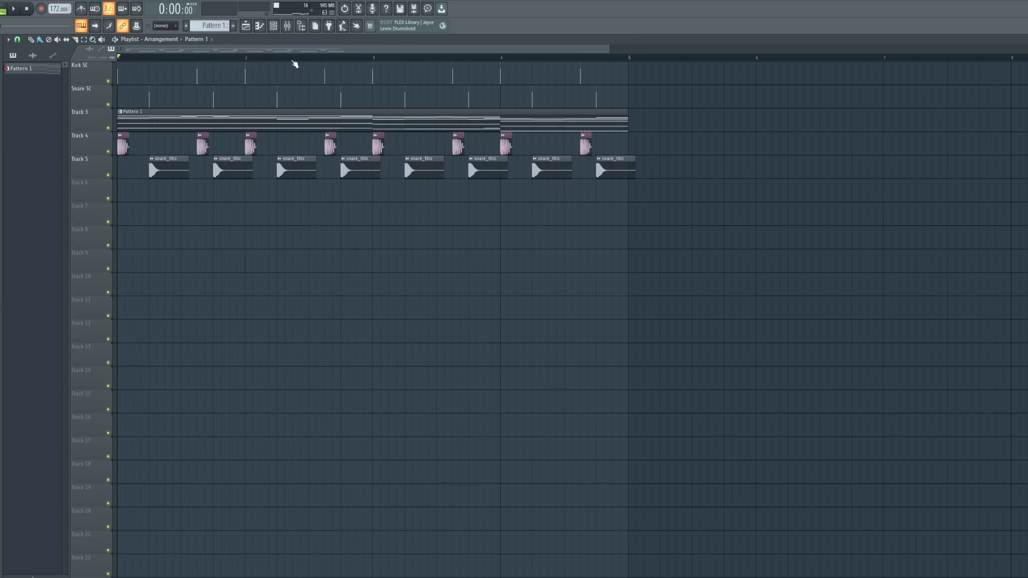
# Step: Play the playlist arrangement to check the bass together with the lead and drums
pyautogui.press('F9')
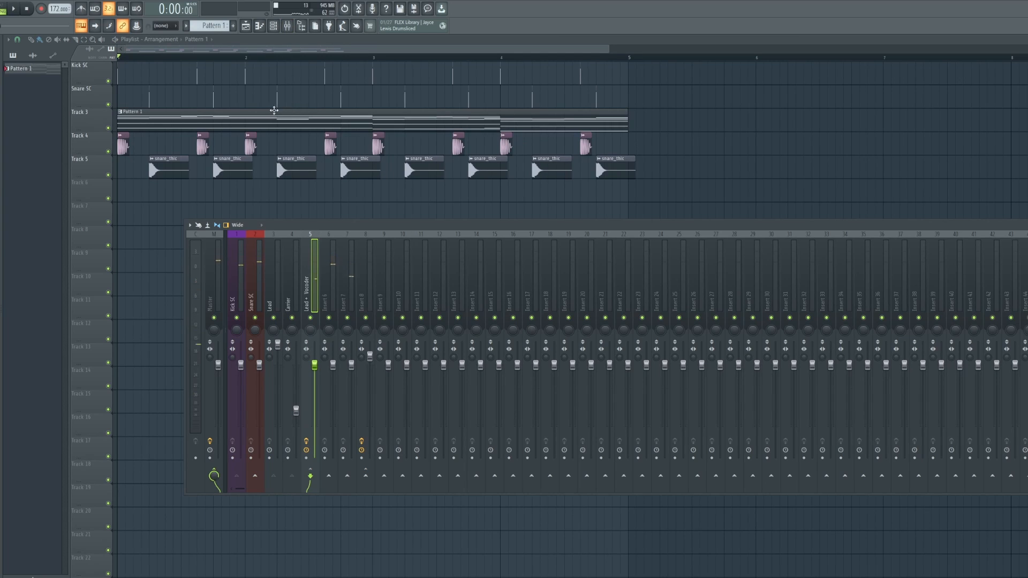
pyautogui.press('F9')
pyautogui.press('space')
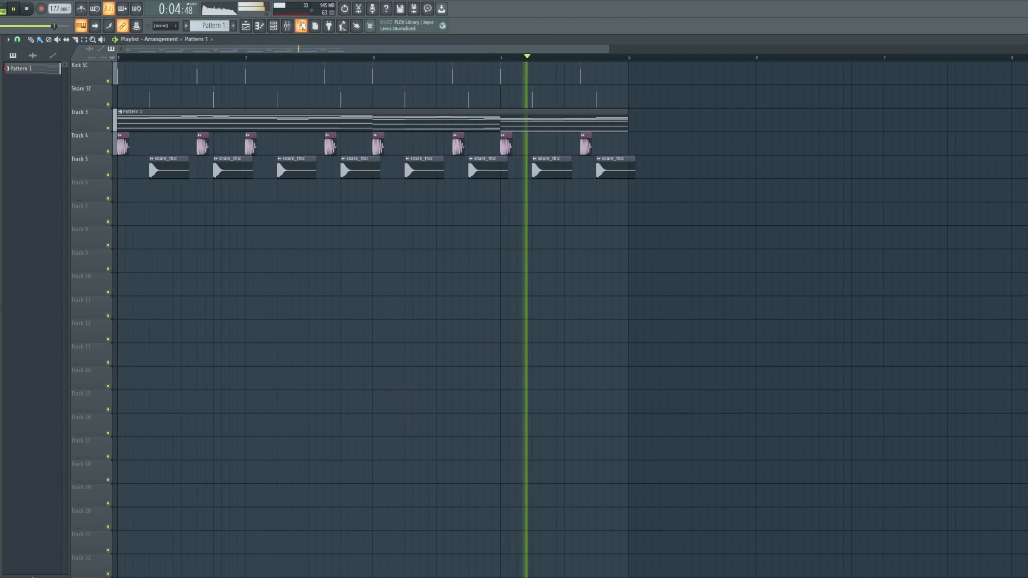
pyautogui.click(291, 28)
pyautogui.press('space')
# Step: Add Oszillos Mega Scope to the Master track and load its master preset
pyautogui.click(215, 271)
pyautogui.click(1023, 262)
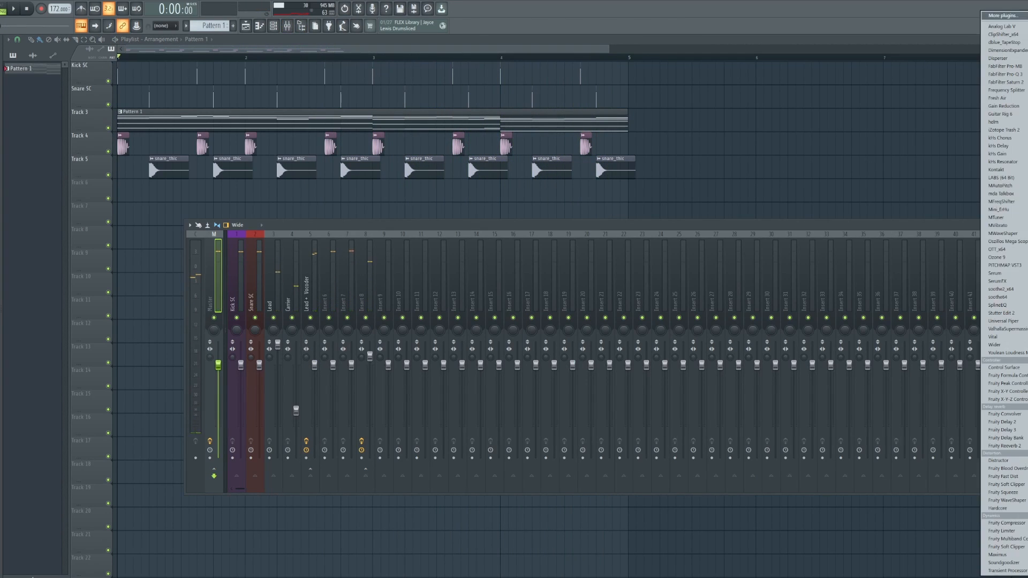
pyautogui.click(1023, 242)
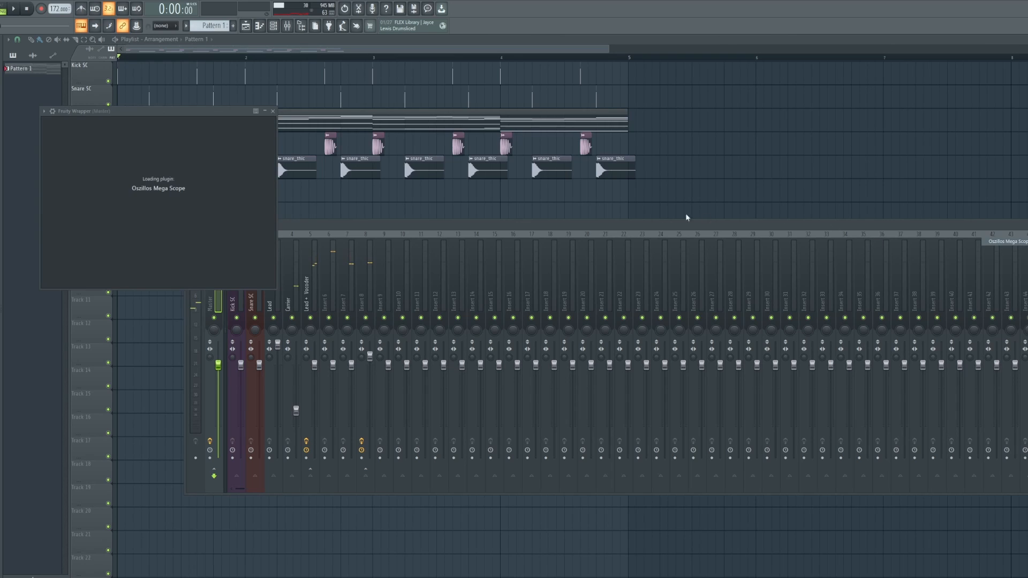
pyautogui.click(100, 128)
pyautogui.click(98, 141)
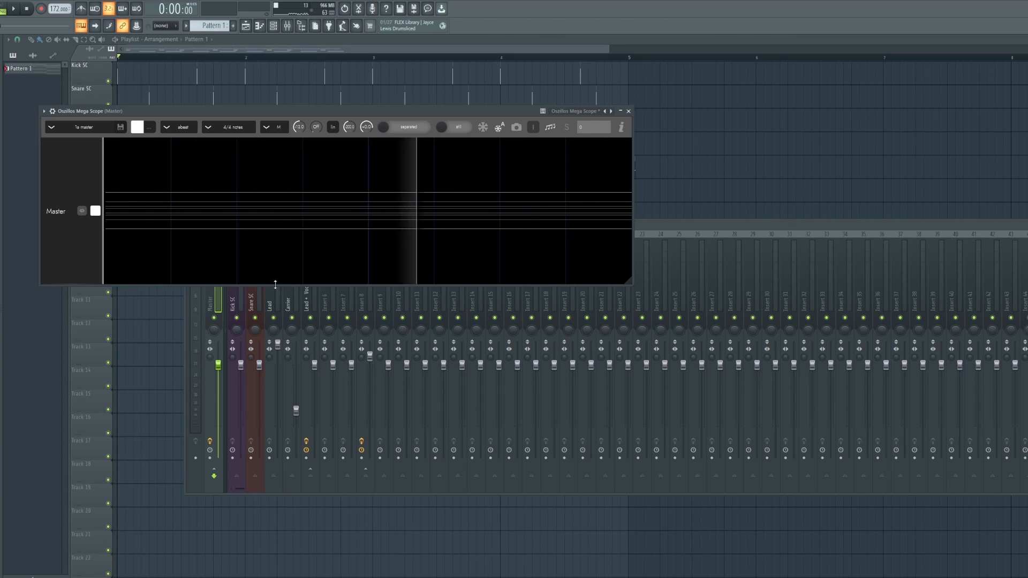
# Step: Play the arrangement with the master scope running and raise the Lead + Vocoder mixer fader
pyautogui.click(16, 11)
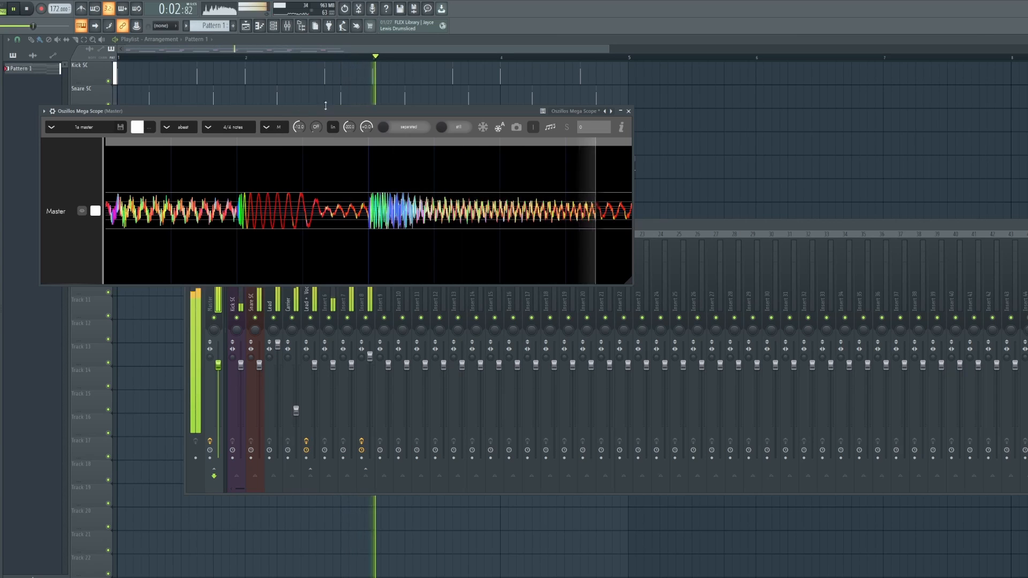
pyautogui.click(718, 234)
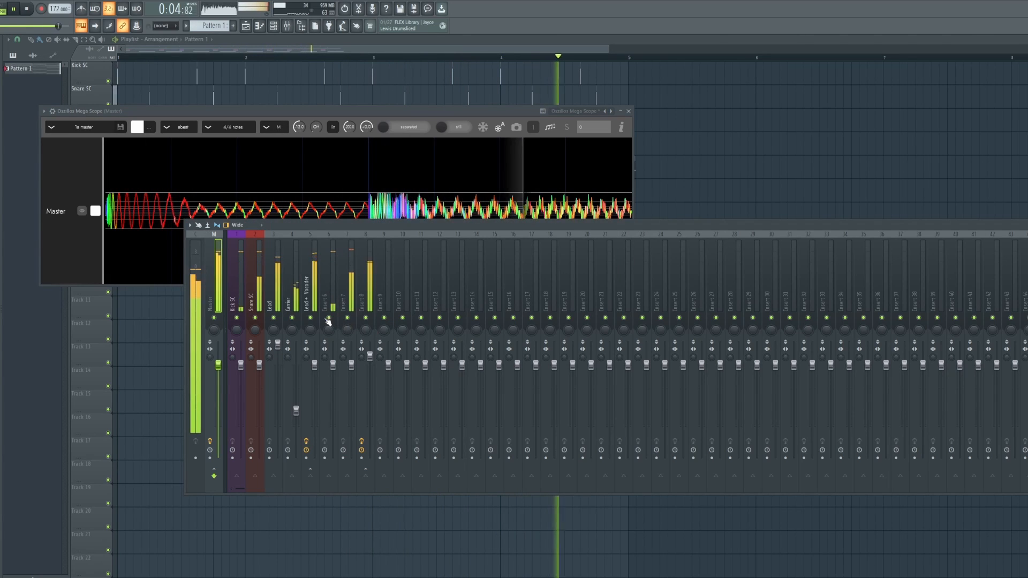
pyautogui.click(315, 355)
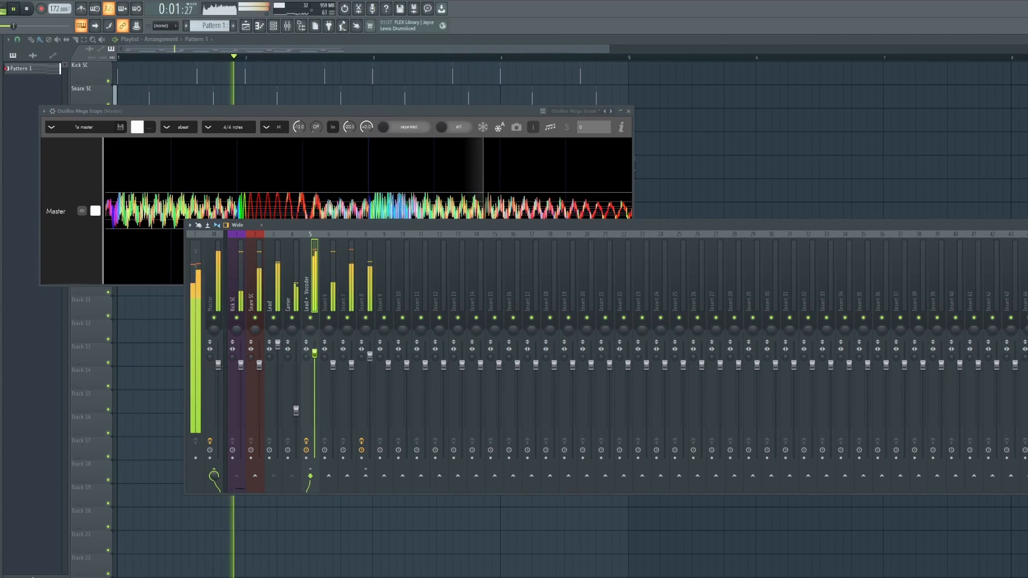
# Step: Solo the Insert 8 mixer track and raise its fader slightly while the arrangement plays
pyautogui.rightClick(366, 318)
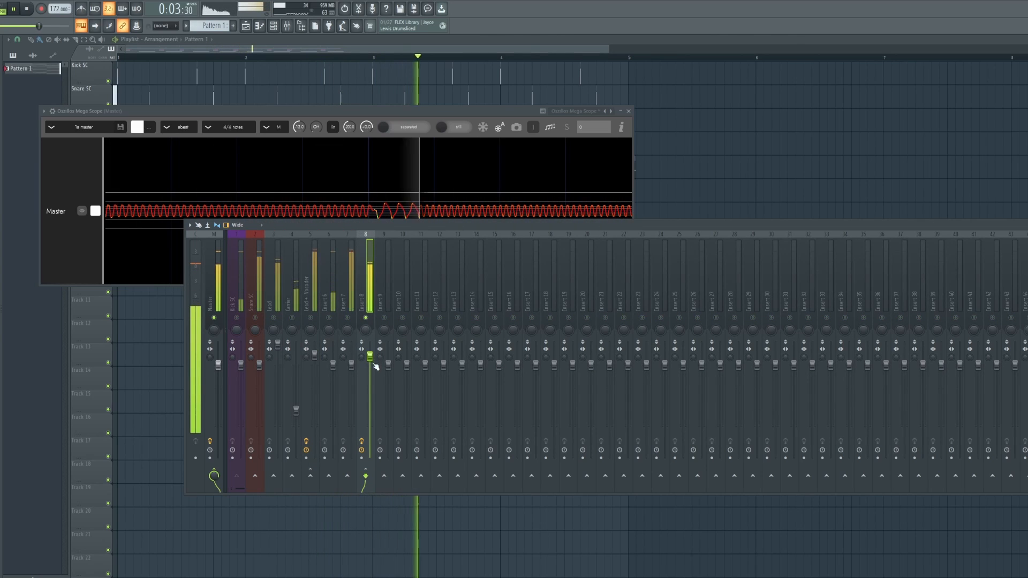
pyautogui.press('space')
pyautogui.rightClick(366, 318)
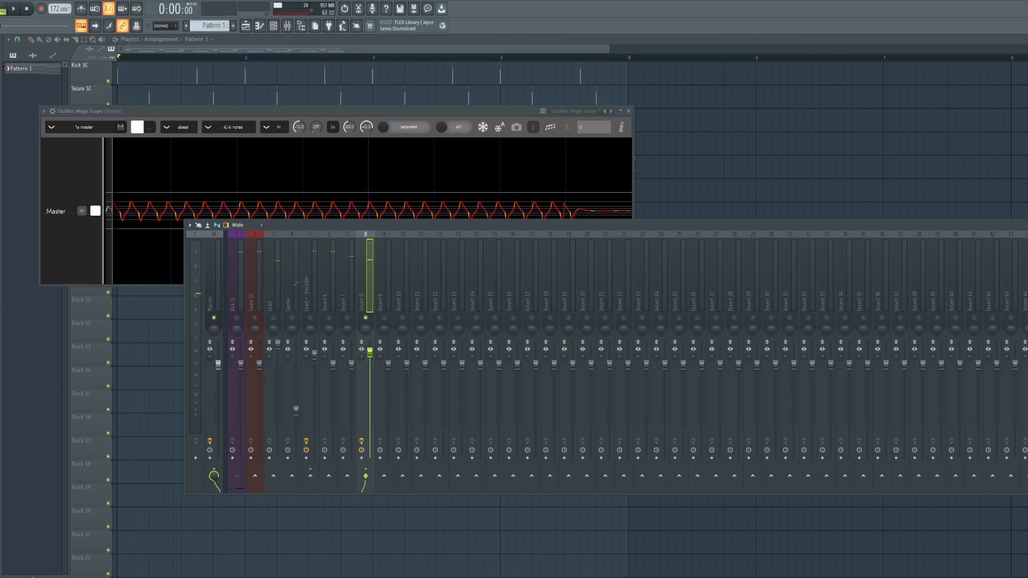
# Step: Open FabFilter Saturn 2 on Insert 8 and raise its output level to +2.4 dB during playback
pyautogui.click(1004, 81)
pyautogui.press('space')
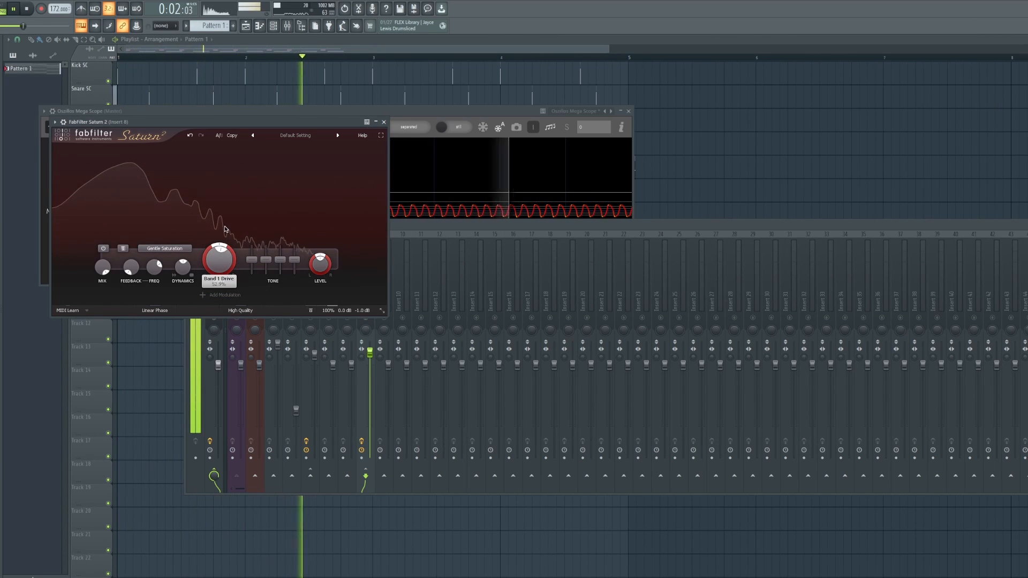
pyautogui.moveTo(243, 123); pyautogui.dragTo(737, 167)
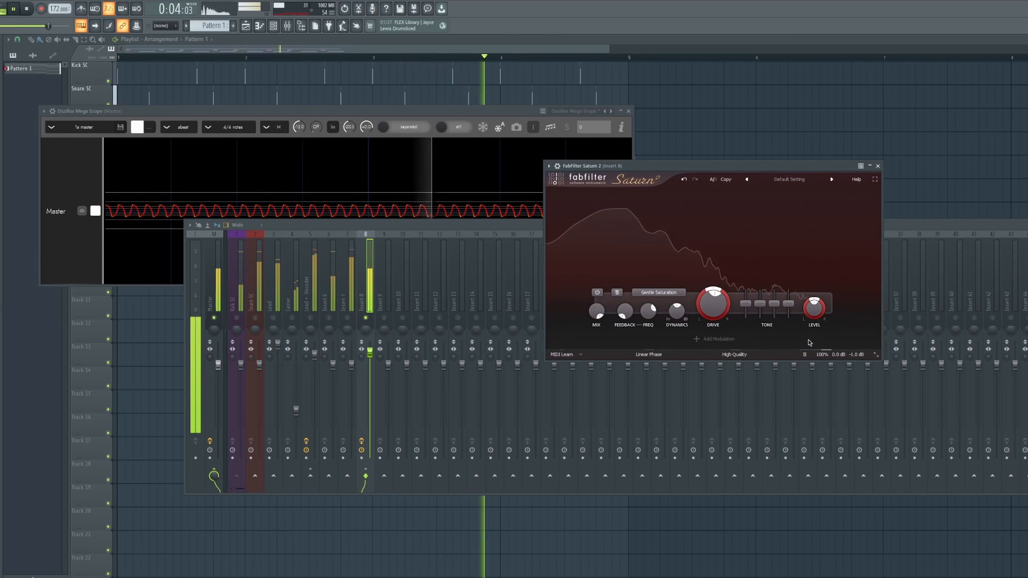
pyautogui.moveTo(814, 308)
pyautogui.moveTo(854, 332); pyautogui.dragTo(855, 317)
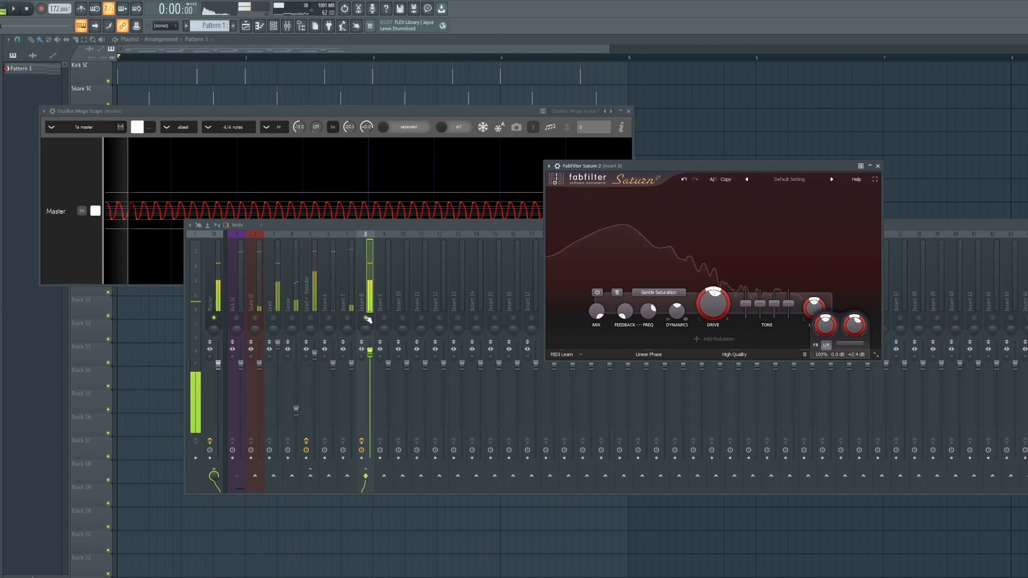
# Step: Move the mixer clear of the Oszillos Mega Scope and check the full mix's waveform on the Master during playback
pyautogui.click(381, 227)
pyautogui.moveTo(382, 226); pyautogui.dragTo(355, 277)
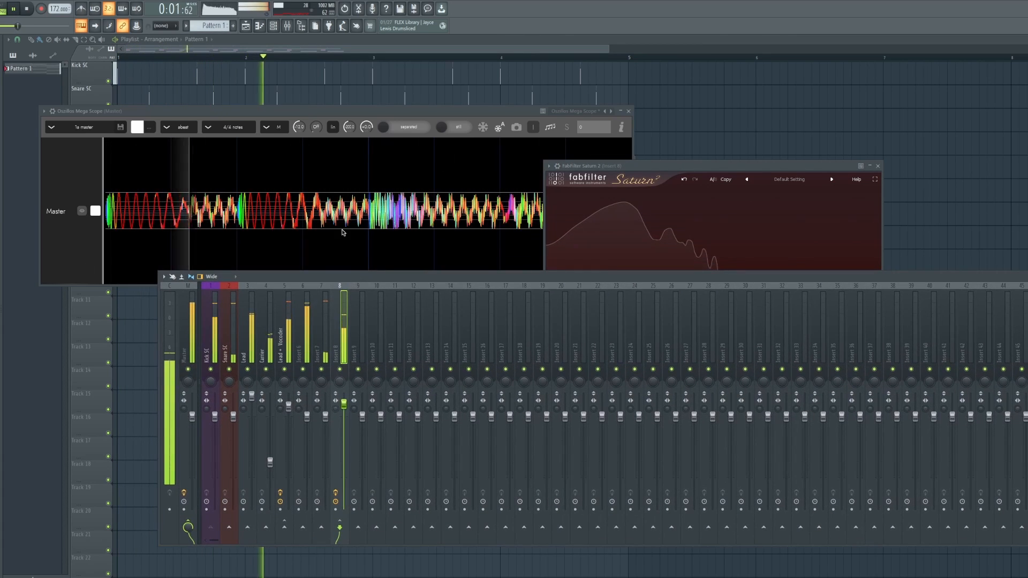
pyautogui.click(279, 123)
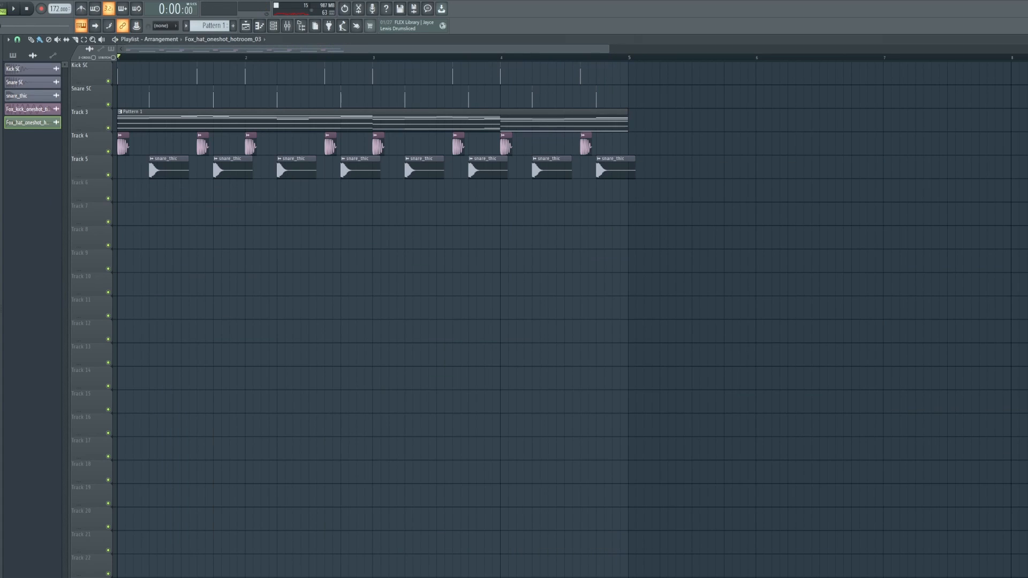
# Step: Place four evenly spaced Fox_hat_oneshot_hotroom_03 clips in the first bar of Track 6 and audition them with the arrangement
pyautogui.moveTo(29, 122); pyautogui.dragTo(169, 196)
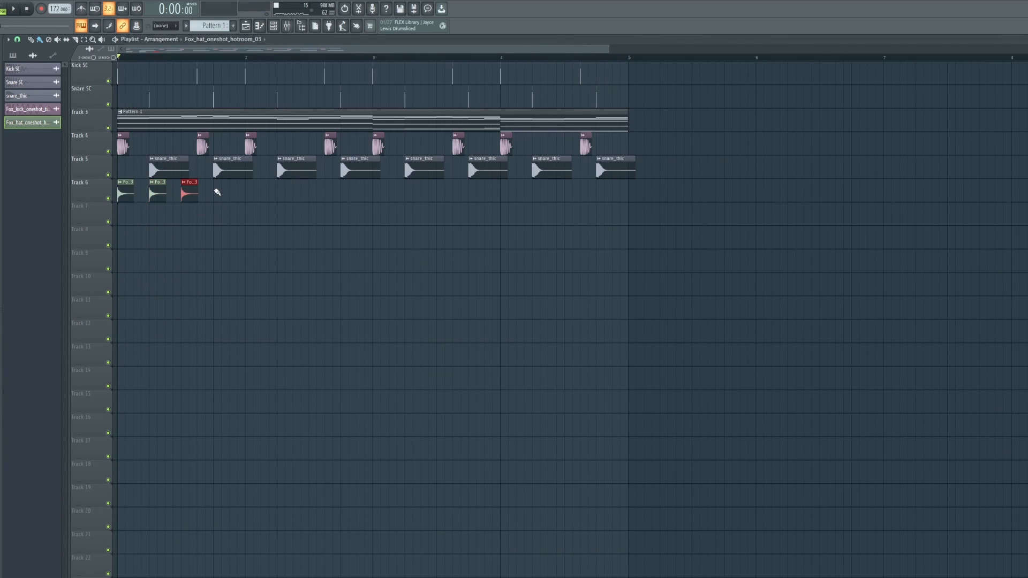
pyautogui.press('space')
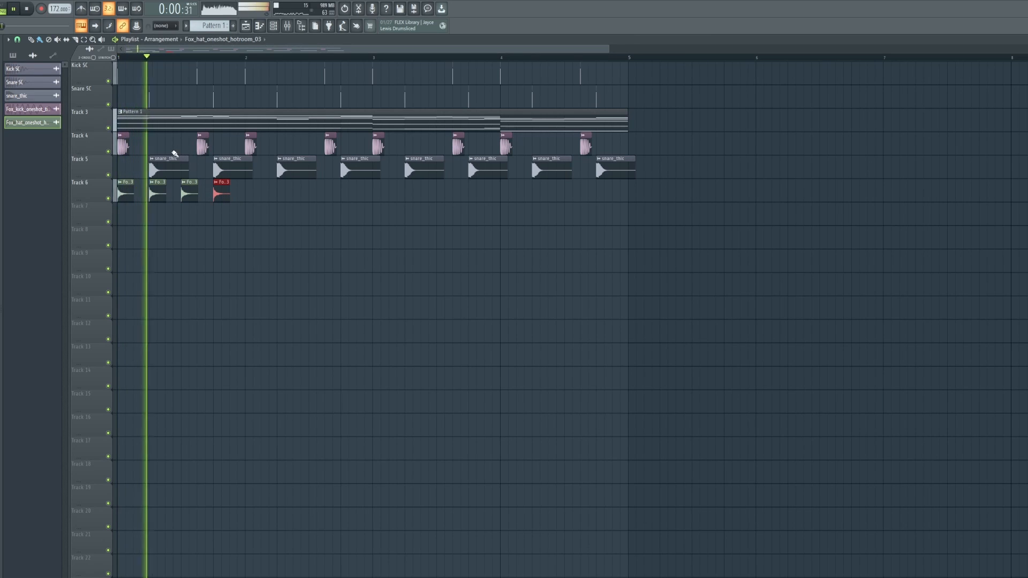
pyautogui.press('space')
# Step: Set the declicking mode of the Fox_hat_oneshot_hotroom_03 sample to Smooth (bleeding)
pyautogui.moveTo(610, 48); pyautogui.dragTo(383, 48)
pyautogui.doubleClick(135, 199)
pyautogui.moveTo(93, 93); pyautogui.dragTo(306, 206)
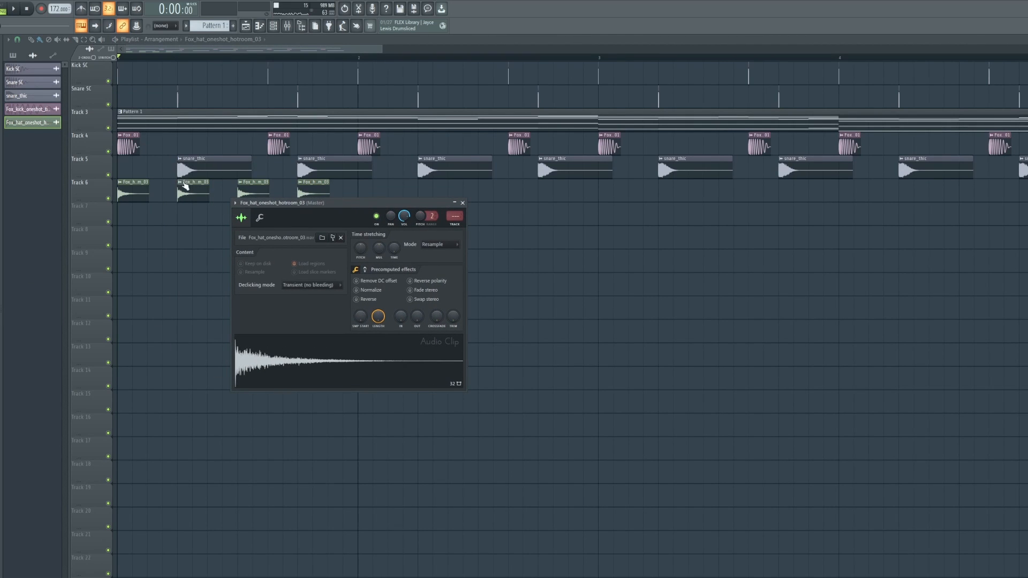
pyautogui.click(324, 286)
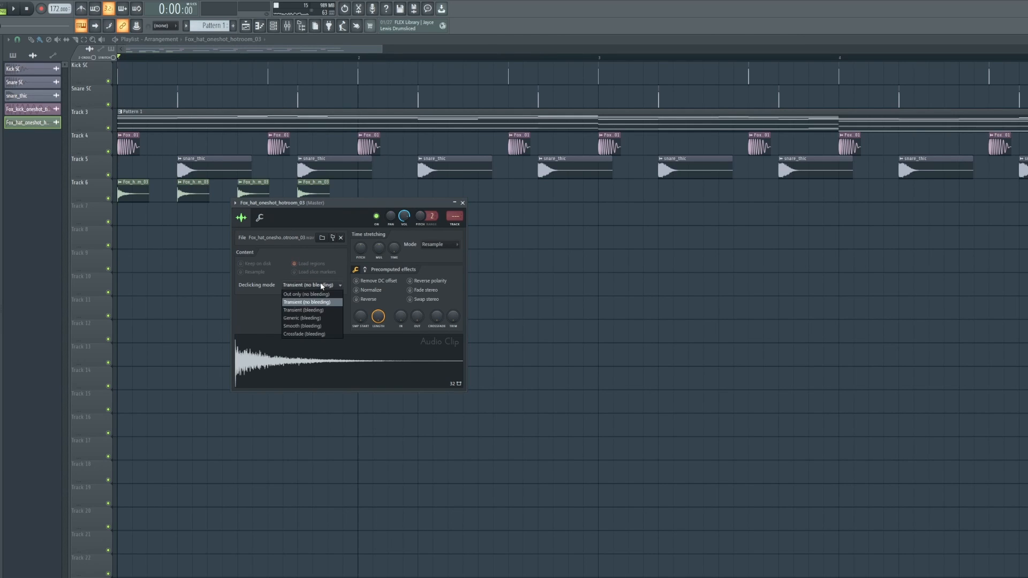
pyautogui.click(312, 326)
# Step: Fade in the first, second and fourth hat clips on Track 6 and audition the track soloed
pyautogui.moveTo(128, 199); pyautogui.dragTo(188, 198)
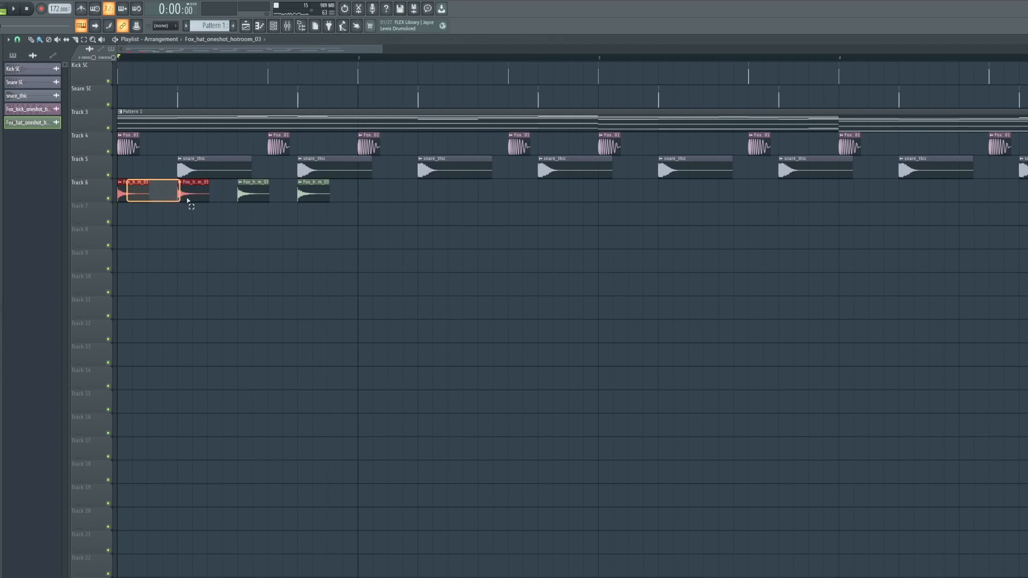
pyautogui.rightClick(109, 200)
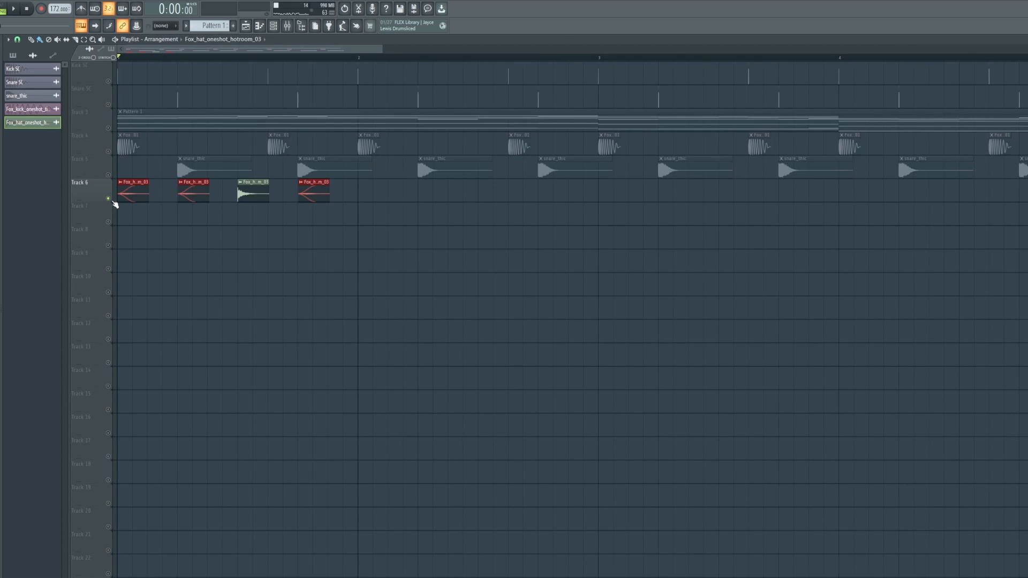
pyautogui.press('space')
pyautogui.press('space')
# Step: Unmute the kick and snare on Tracks 4 and 5 and audition them together with the hats
pyautogui.doubleClick(262, 197)
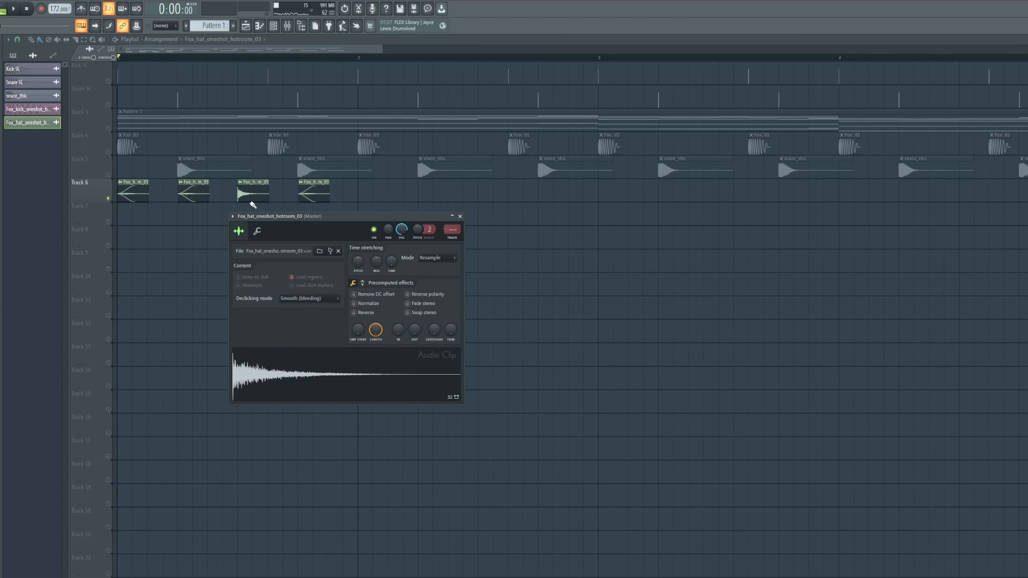
pyautogui.click(110, 152)
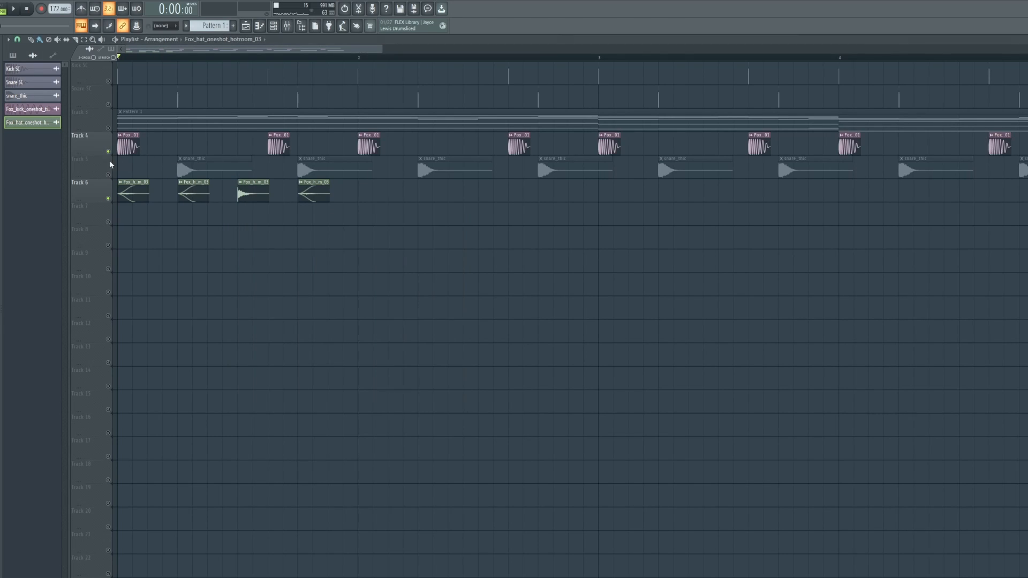
pyautogui.click(108, 175)
pyautogui.press('space')
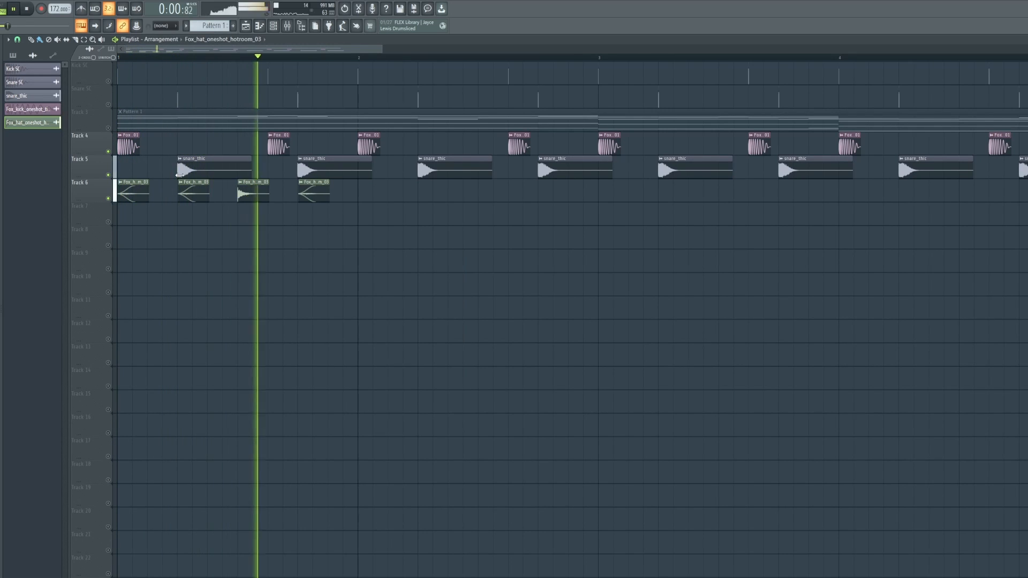
pyautogui.press('space')
# Step: Repeat the hat pattern along Track 6 and cut the Tension White Noise Down 3 clip on Track 7 to a short burst
pyautogui.moveTo(355, 211); pyautogui.dragTo(380, 193)
pyautogui.moveTo(631, 249); pyautogui.dragTo(614, 183)
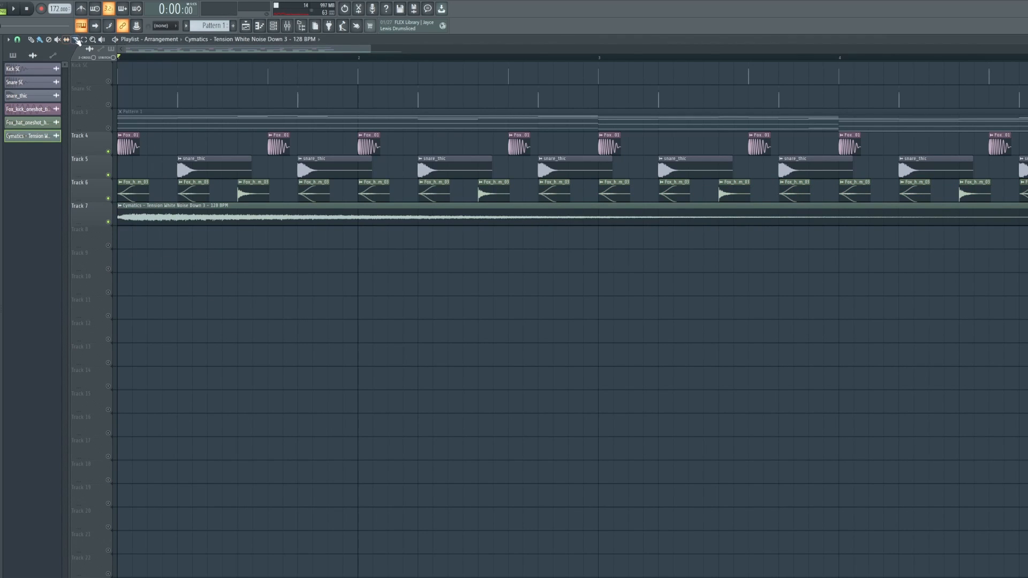
pyautogui.rightClick(203, 222)
# Step: Audition the Fox_top_loop_easymode_01_172 loop on Track 8 soloed and with all tracks playing
pyautogui.press('space')
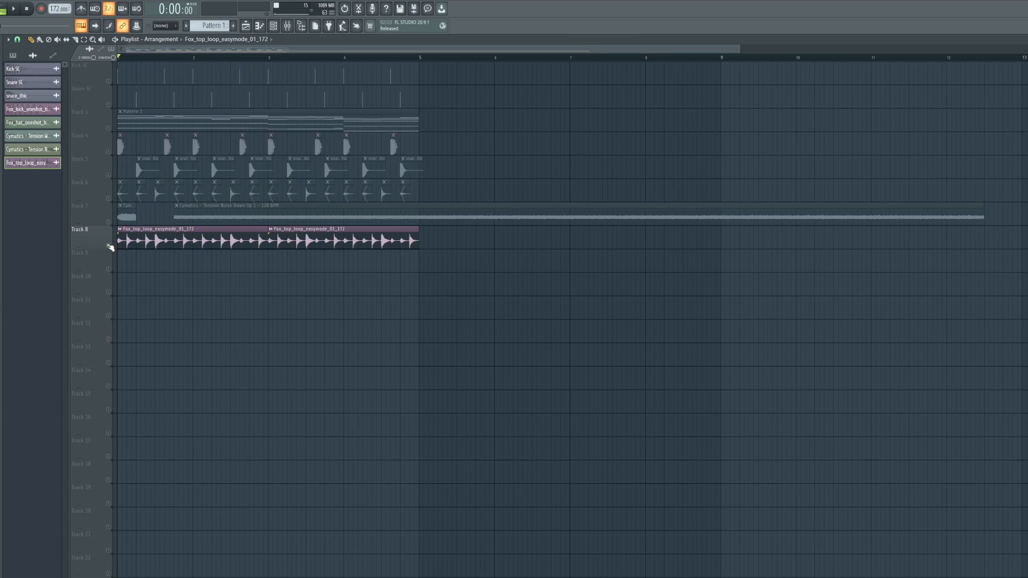
pyautogui.press('space')
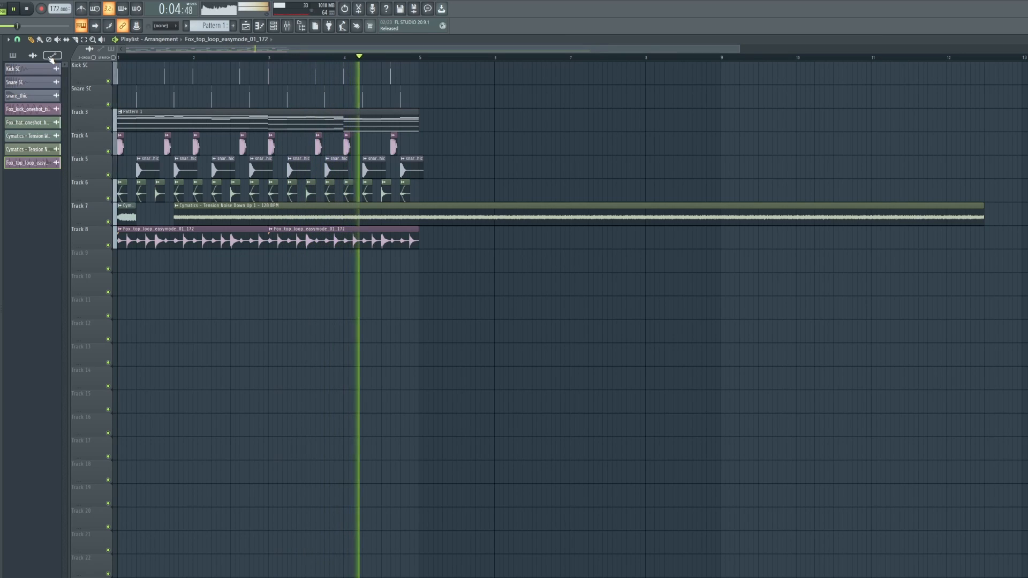
pyautogui.press('space')
# Step: Duplicate the first four bars of every track except Track 7, make the copied Pattern 1 clip unique as Pattern 2, and audition the result
pyautogui.moveTo(427, 272); pyautogui.dragTo(119, 225)
pyautogui.moveTo(430, 196); pyautogui.dragTo(119, 61)
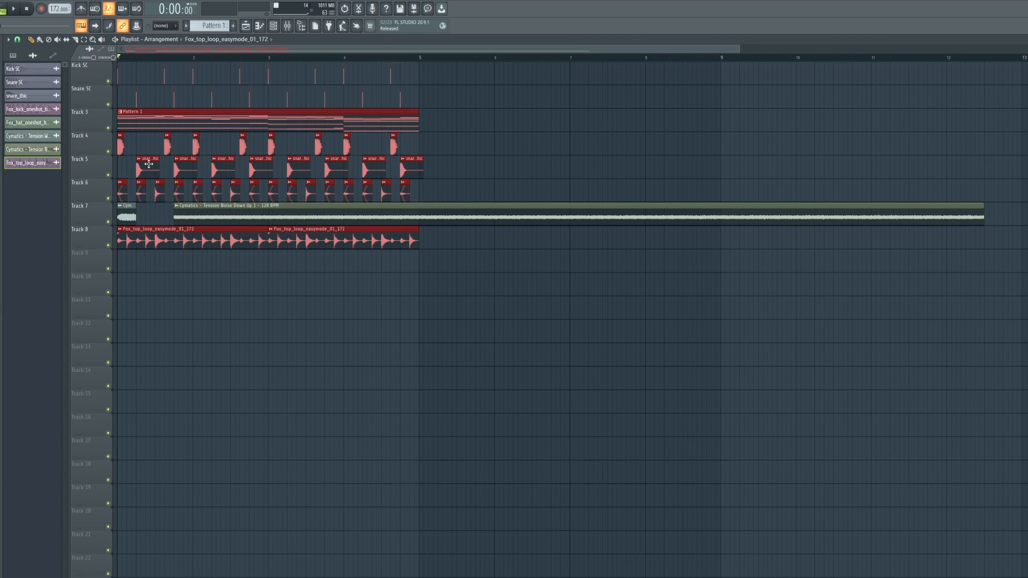
pyautogui.hotkey('ctrl', 'b')
pyautogui.click(468, 111)
pyautogui.keyDown('ctrl'); pyautogui.click(425, 59); pyautogui.keyUp('ctrl')
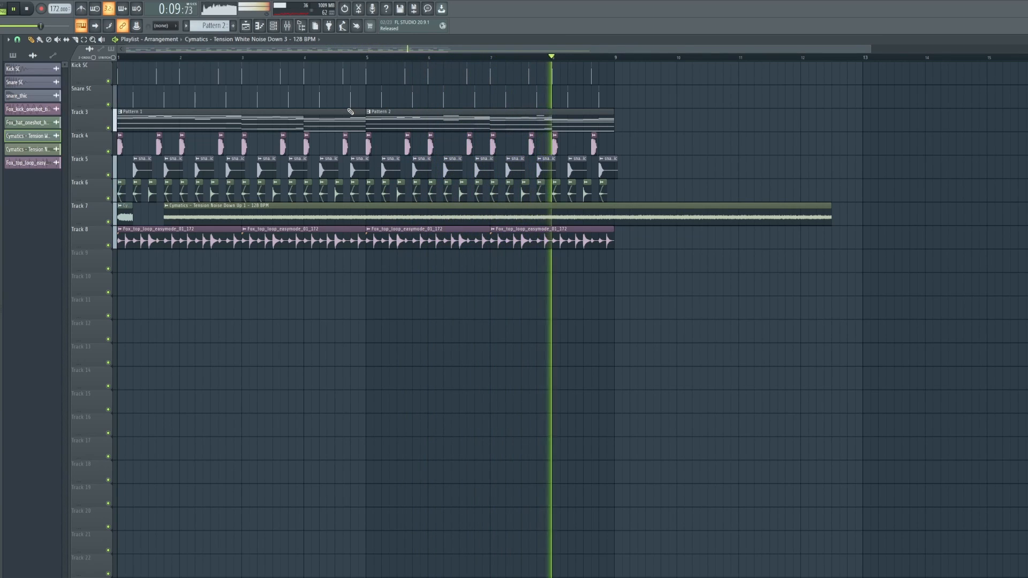
pyautogui.press('space')
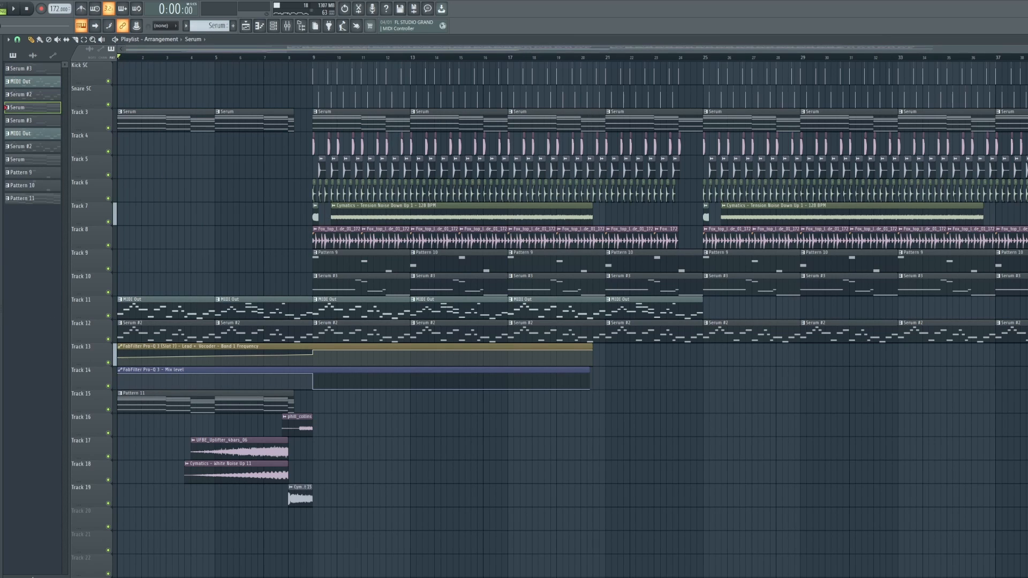
# Step: Review the extended arrangement, soloing Track 9 and Track 15 to examine their patterns
pyautogui.moveTo(1027, 48); pyautogui.dragTo(776, 104)
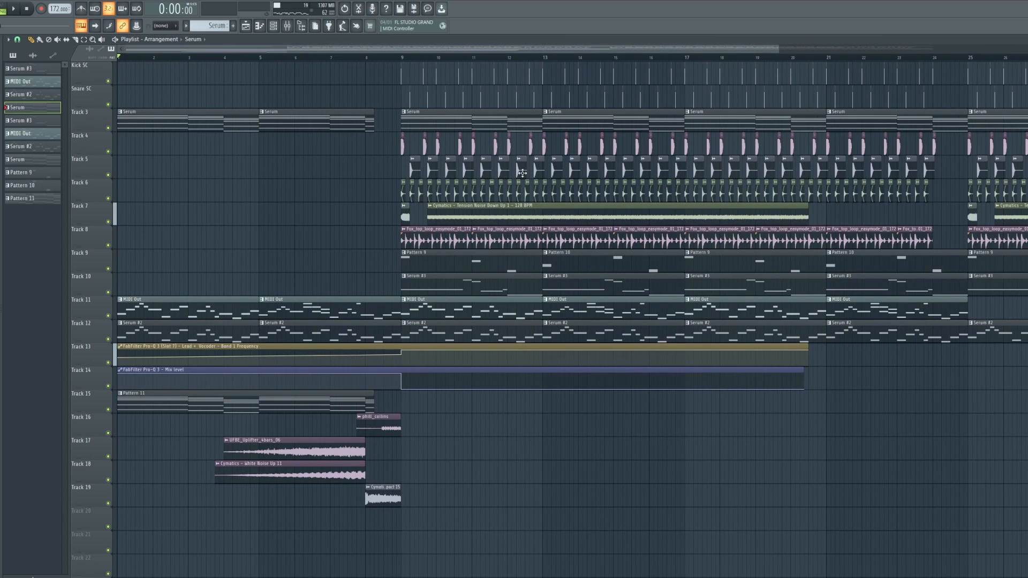
pyautogui.rightClick(109, 268)
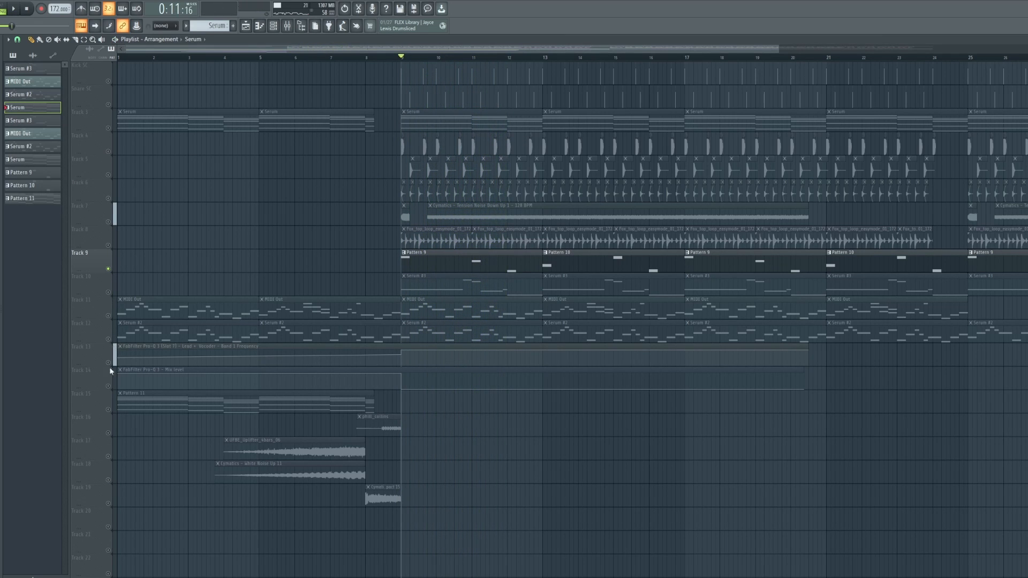
pyautogui.rightClick(108, 409)
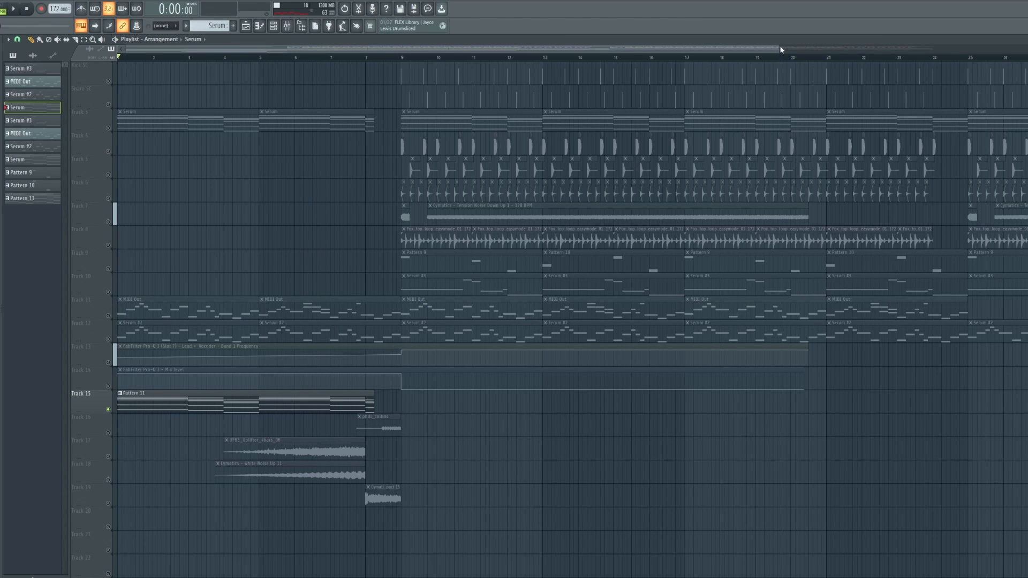
pyautogui.moveTo(779, 49); pyautogui.dragTo(974, 48)
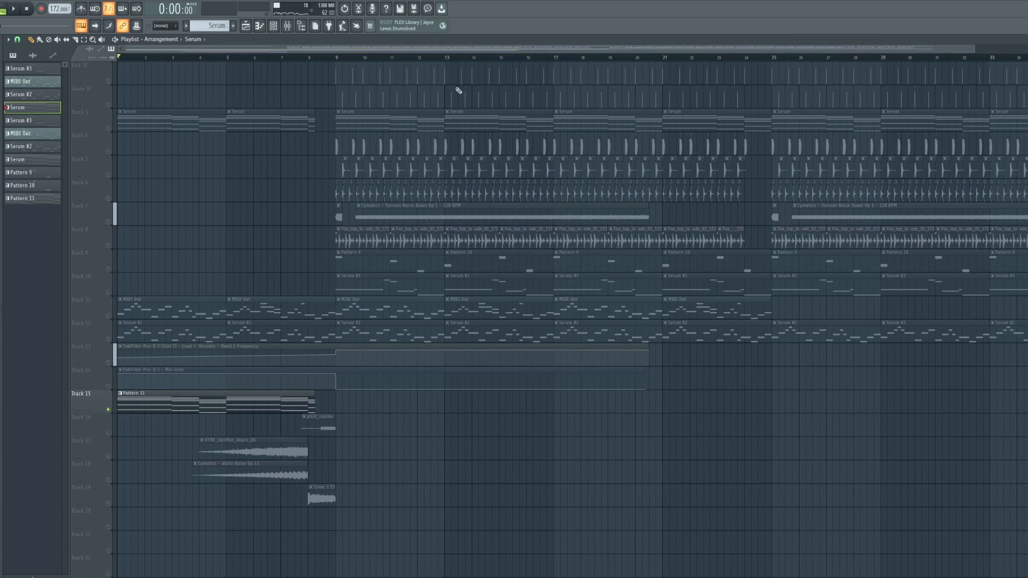